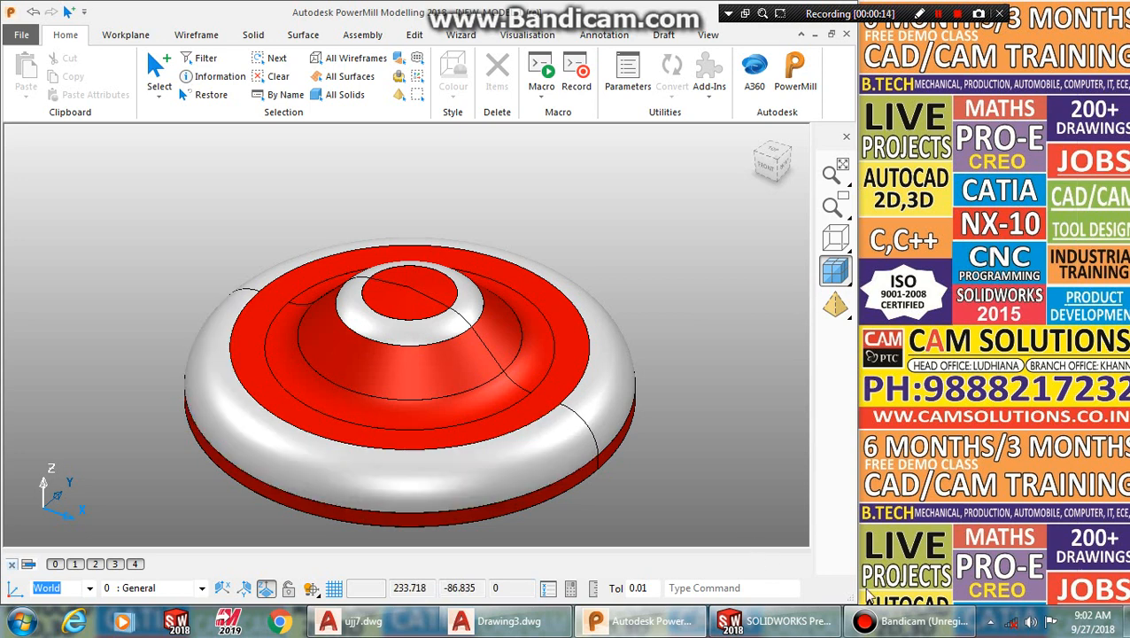
# Step: Switch to SOLIDWORKS, examine the revolved part from an angled view, and return to PowerMill Modelling
pyautogui.click(770, 621)
pyautogui.moveTo(627, 401); pyautogui.dragTo(732, 367, button='middle')
pyautogui.scroll(4, 730, 372)
pyautogui.scroll(-2, 694, 411)
pyautogui.scroll(-3, 694, 412)
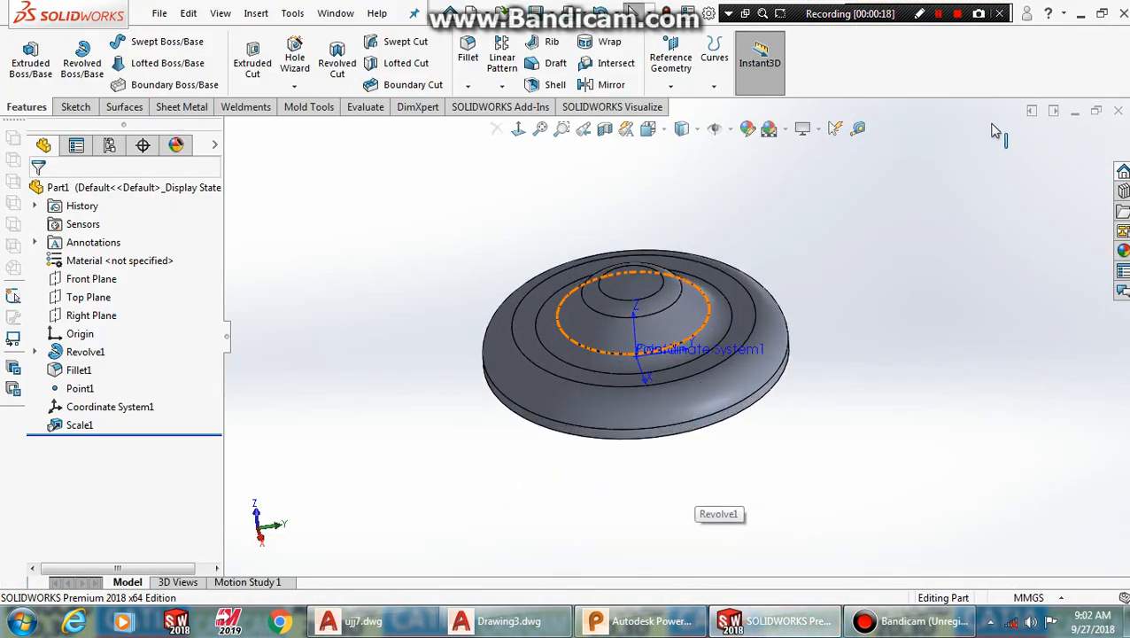
pyautogui.click(1081, 14)
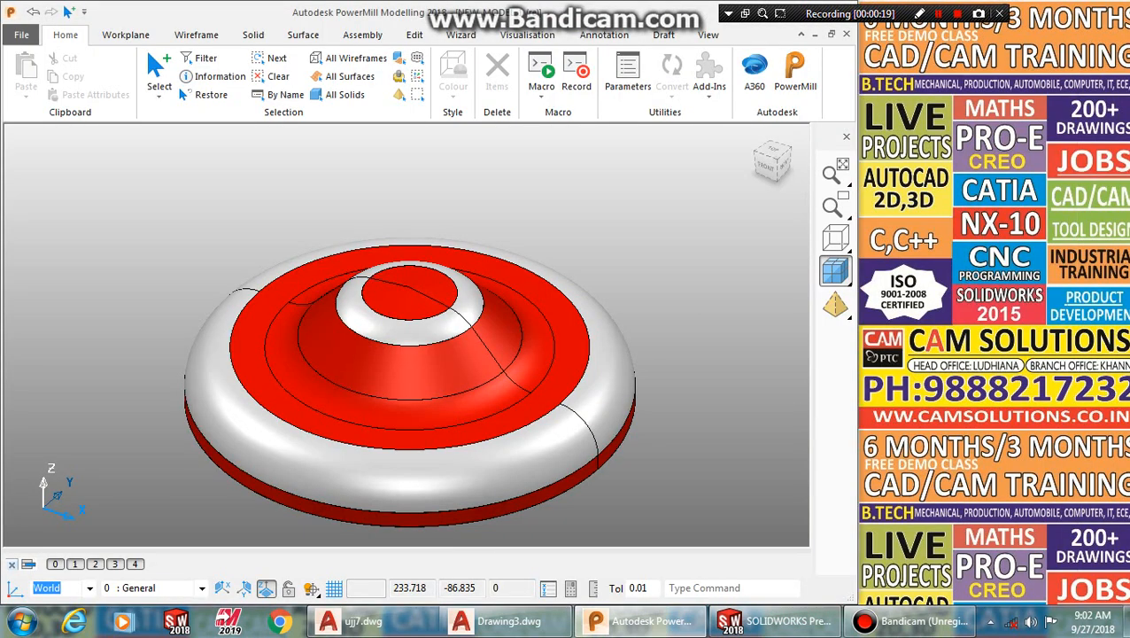
# Step: Send the model from PowerMill Modelling to PowerMill and fit the PowerMill window into the space beside the advertising banner
pyautogui.click(801, 85)
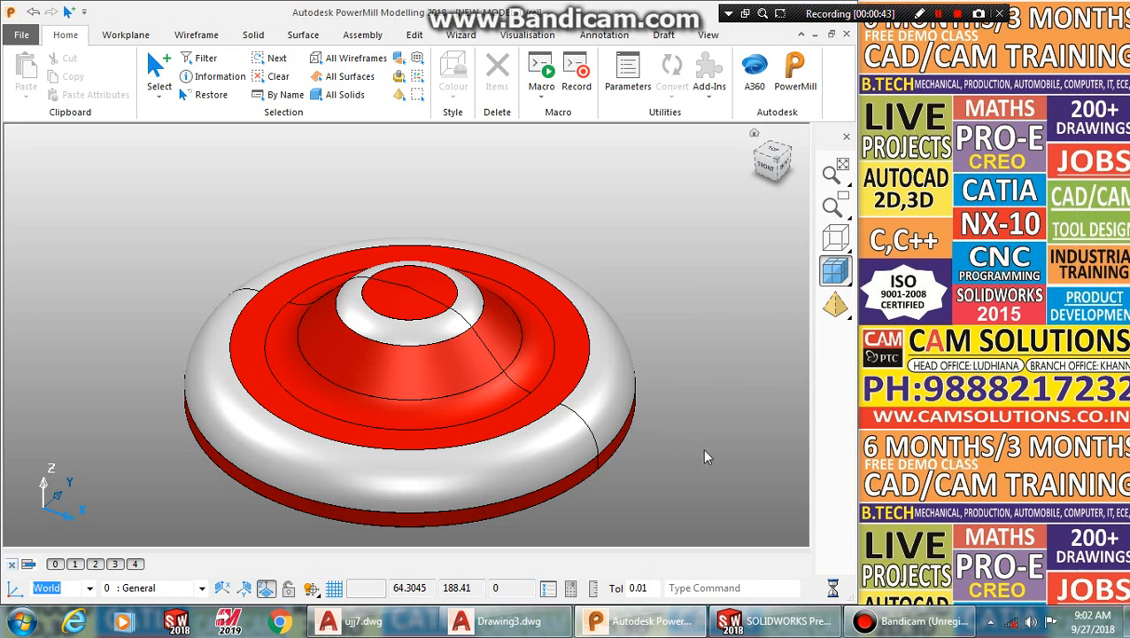
pyautogui.moveTo(853, 622)
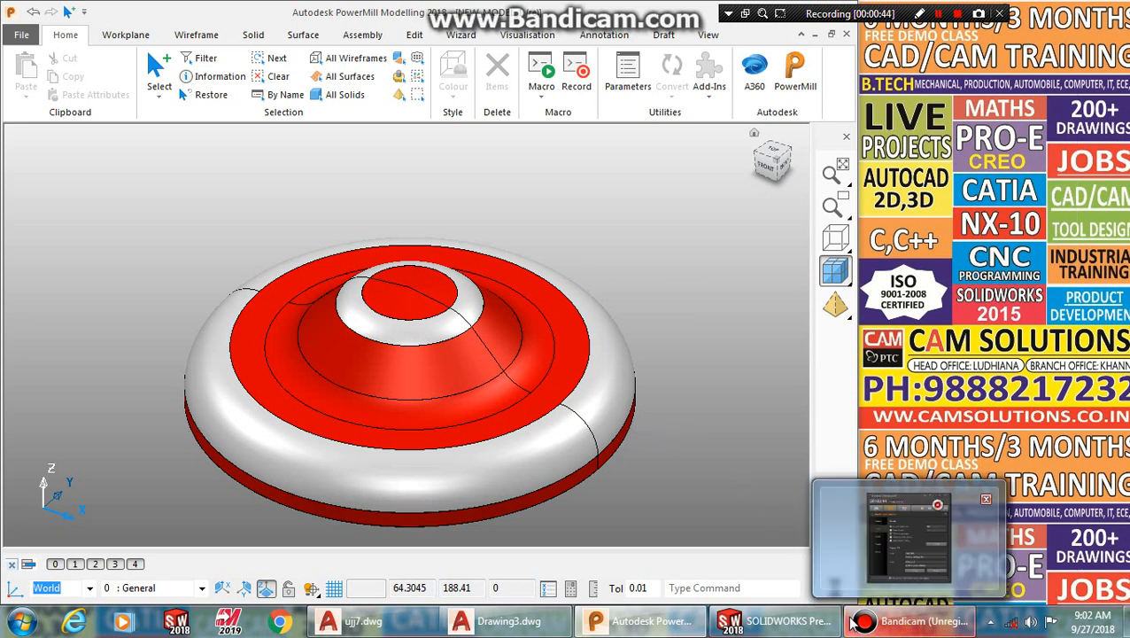
pyautogui.moveTo(805, 15); pyautogui.dragTo(945, 12)
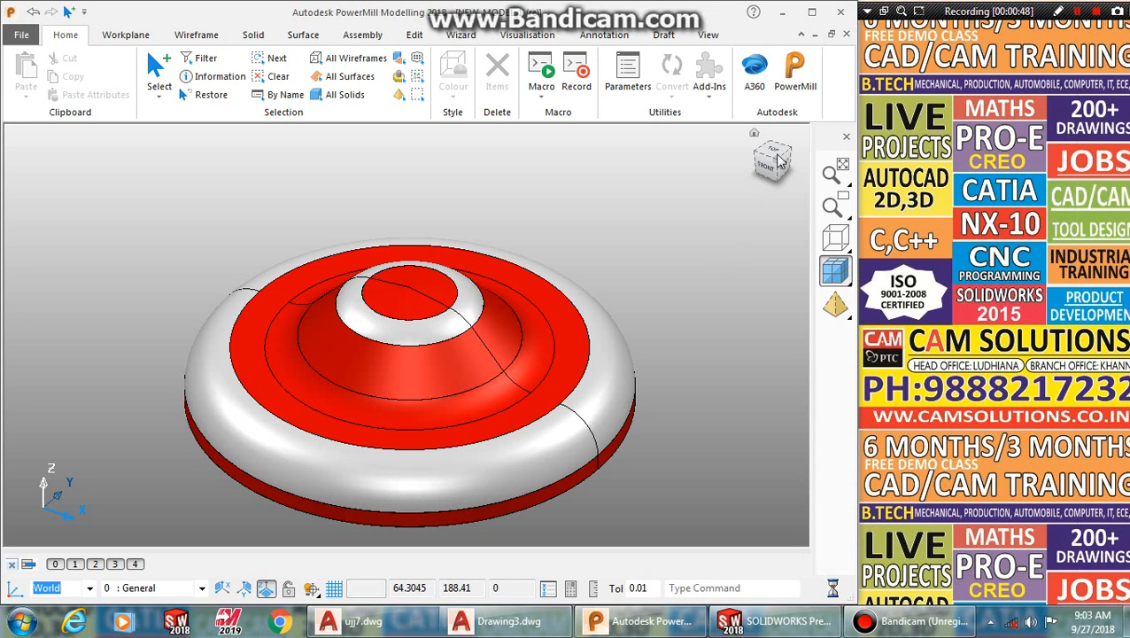
pyautogui.moveTo(661, 625)
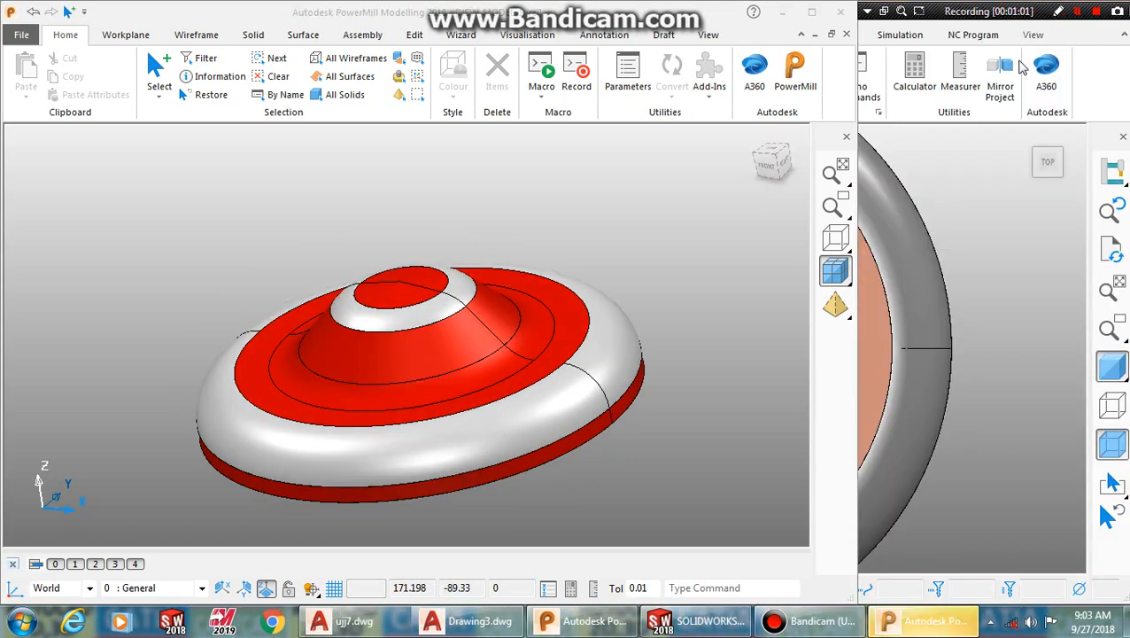
pyautogui.click(941, 156)
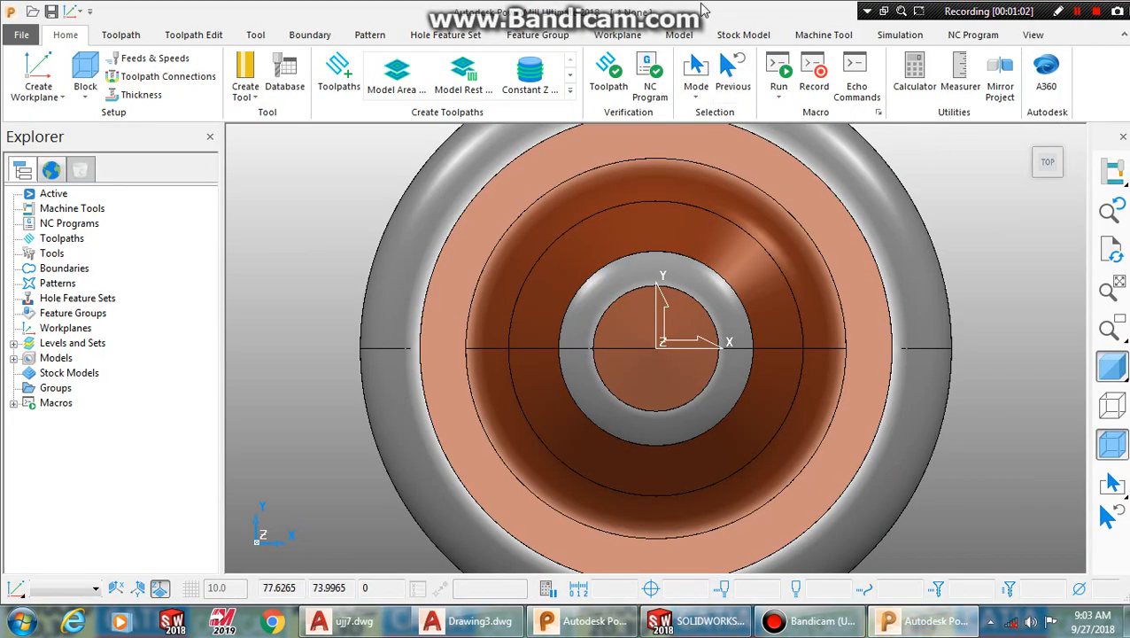
pyautogui.moveTo(719, 16); pyautogui.dragTo(1, 14)
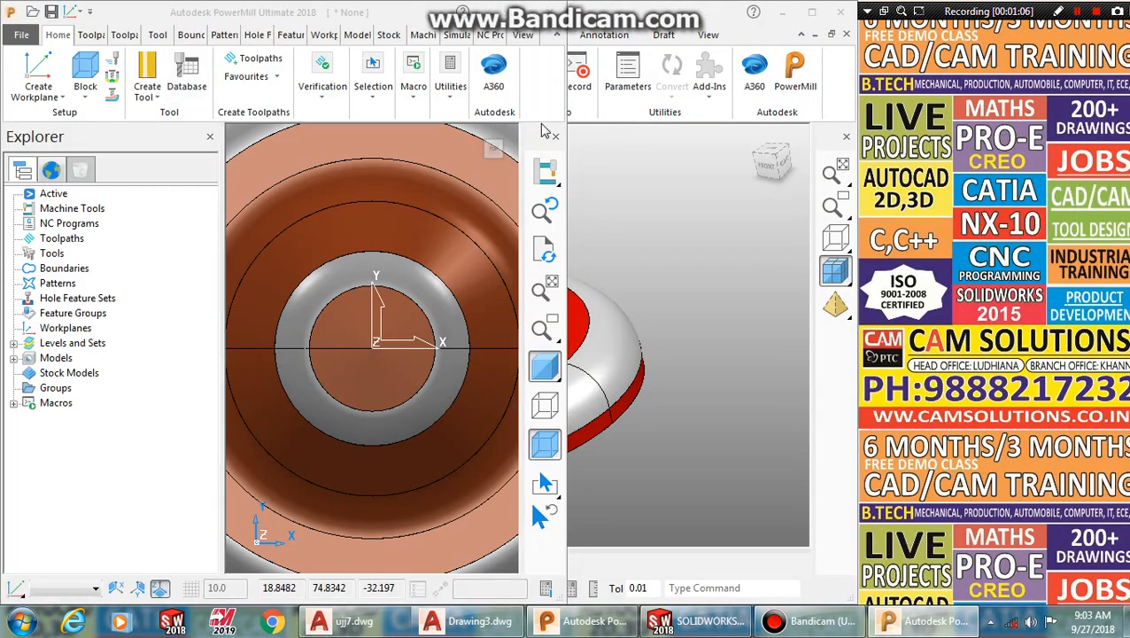
pyautogui.moveTo(567, 137); pyautogui.dragTo(855, 146)
# Step: Examine the whole imported model and its coordinate axes in PowerMill from a tilted view
pyautogui.scroll(-3, 605, 306)
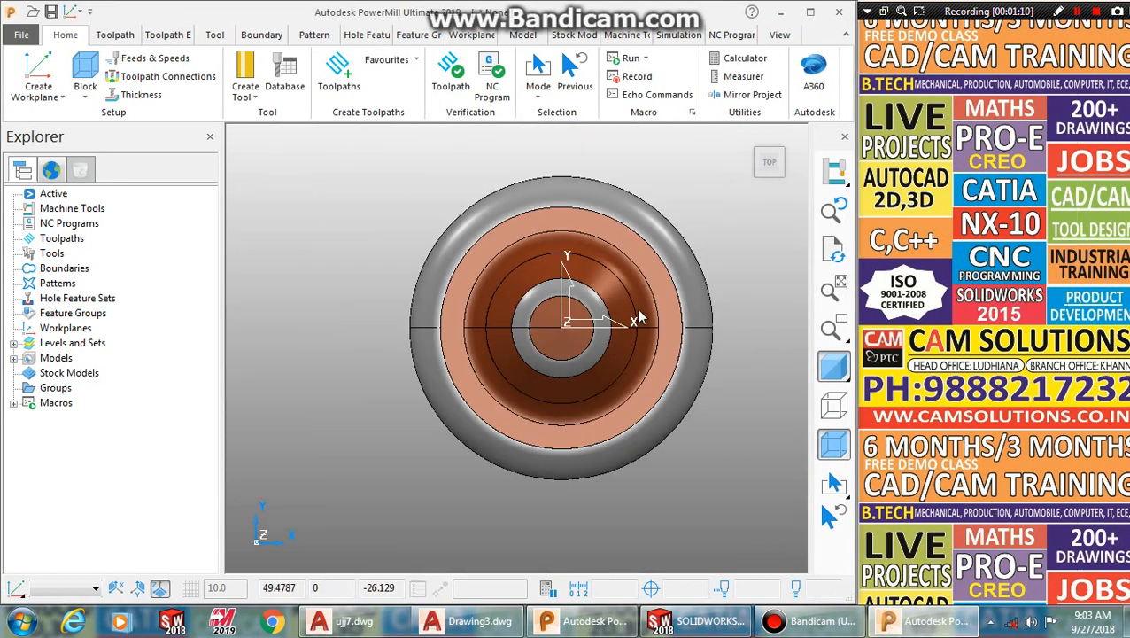
pyautogui.moveTo(636, 312); pyautogui.dragTo(542, 305, button='middle')
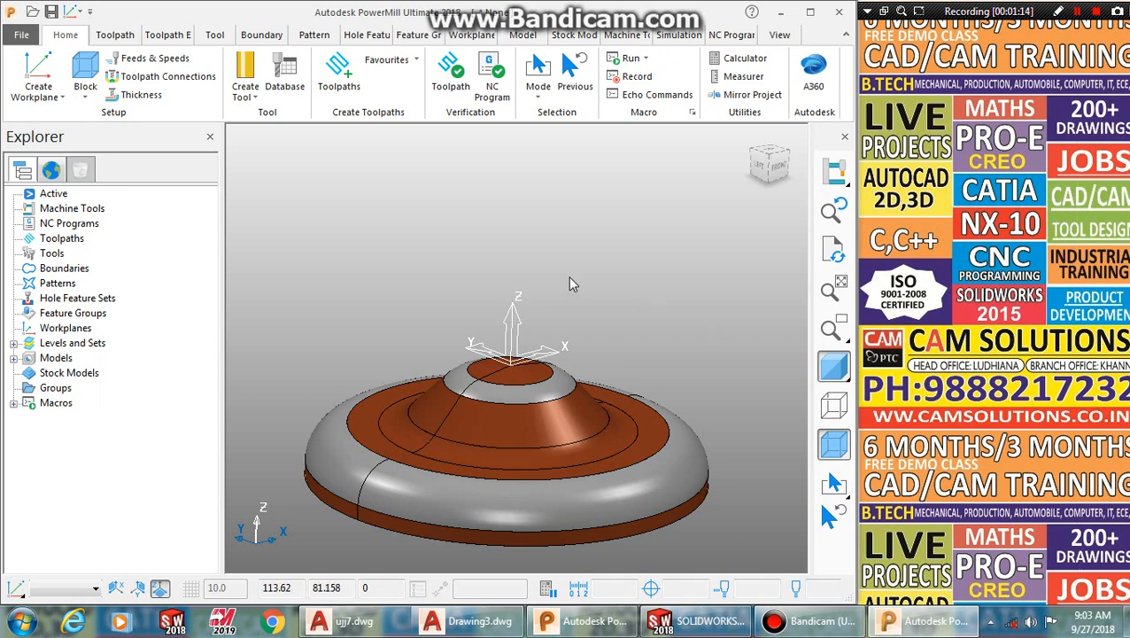
pyautogui.moveTo(568, 276); pyautogui.dragTo(559, 312, button='middle')
pyautogui.scroll(-2, 579, 445)
pyautogui.scroll(4, 650, 441)
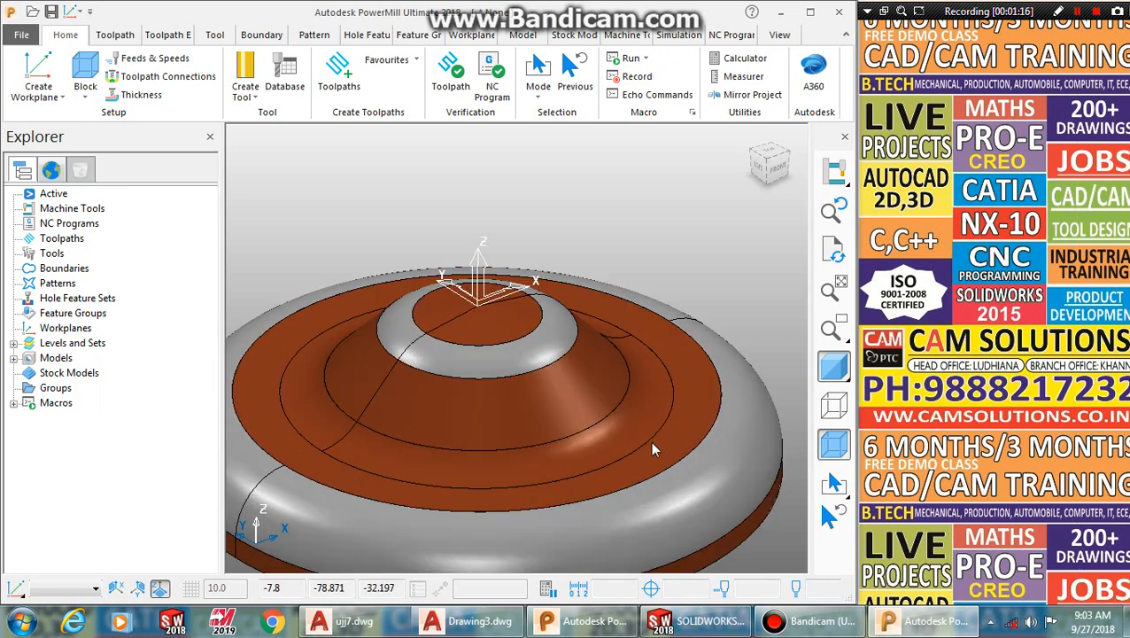
pyautogui.scroll(-3, 616, 520)
pyautogui.scroll(2, 617, 528)
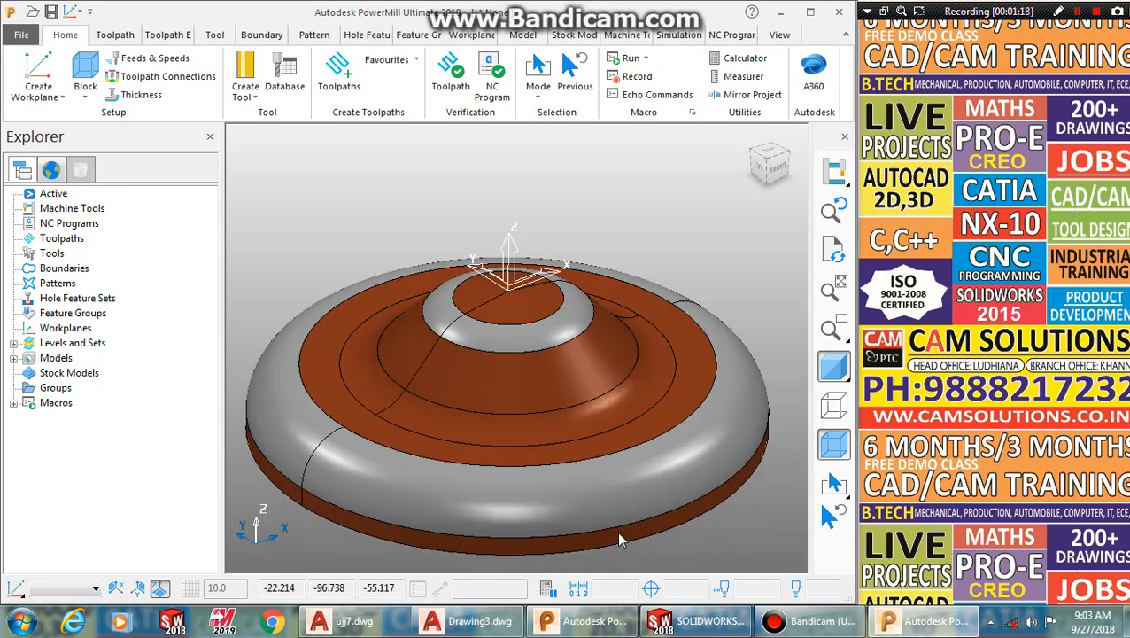
# Step: Create a toolpath using the Model Area Clearance strategy from the 3D Area Clearance category
pyautogui.click(341, 80)
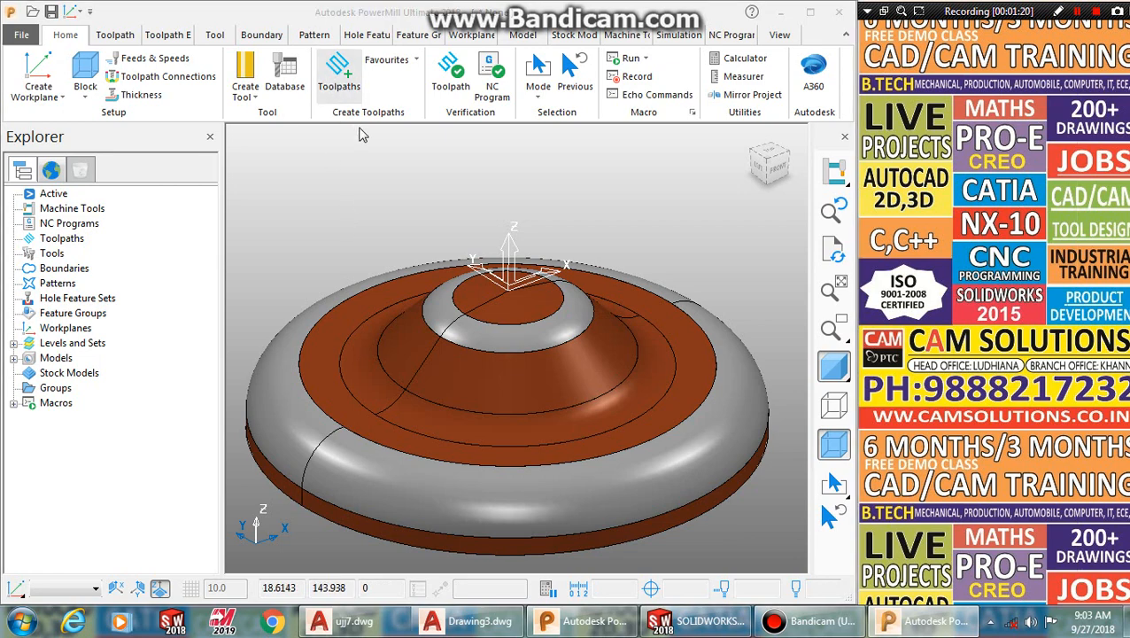
pyautogui.click(305, 227)
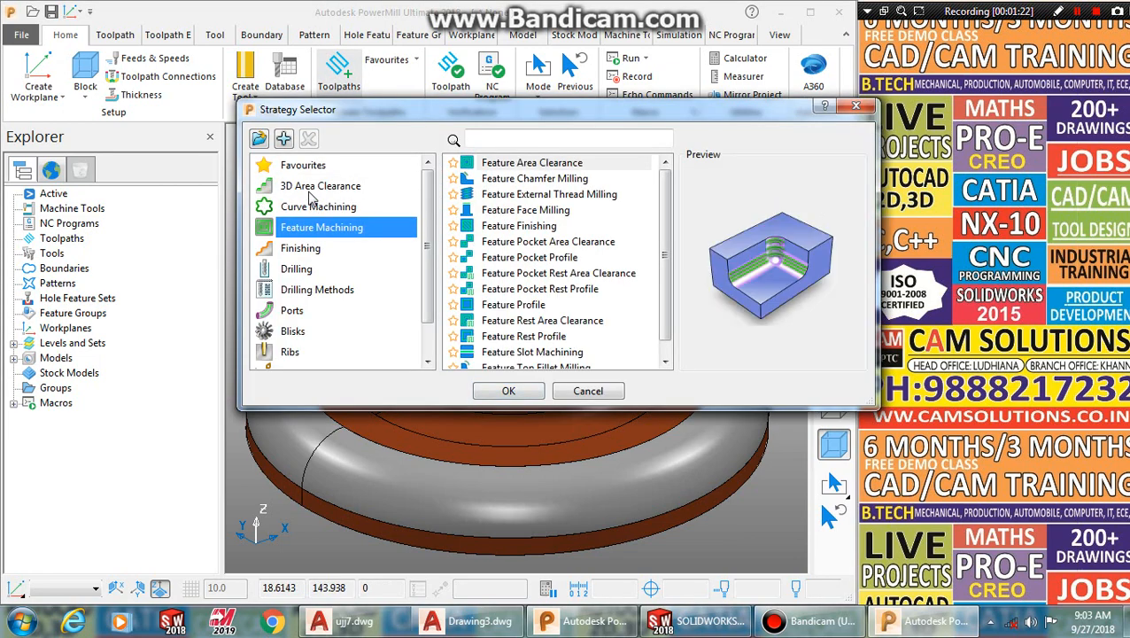
pyautogui.click(310, 187)
pyautogui.click(512, 195)
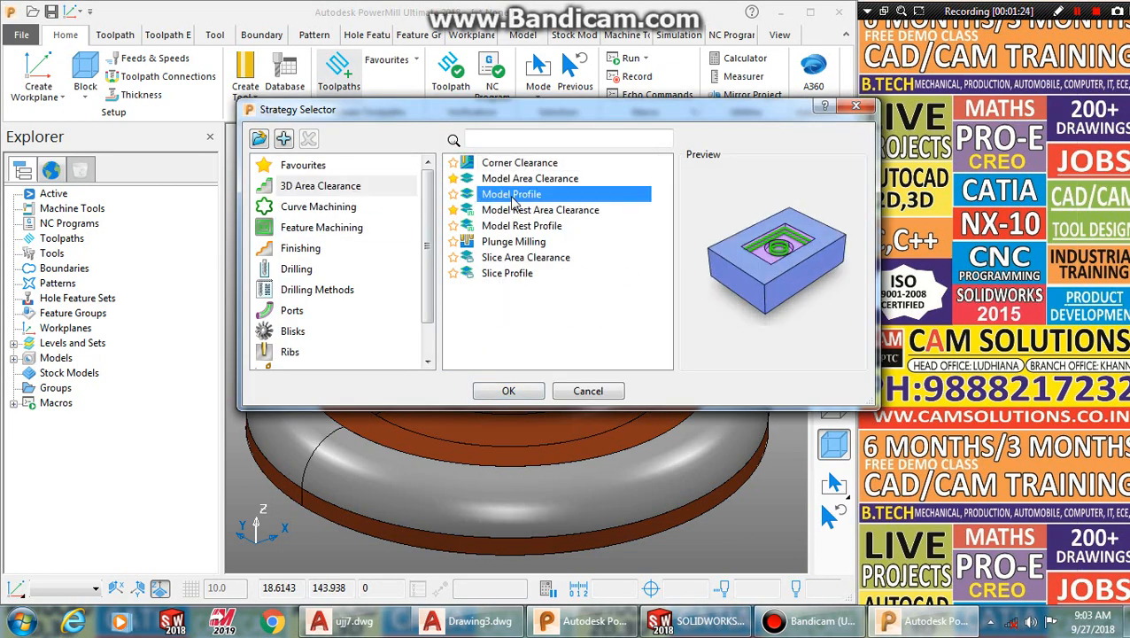
pyautogui.click(531, 180)
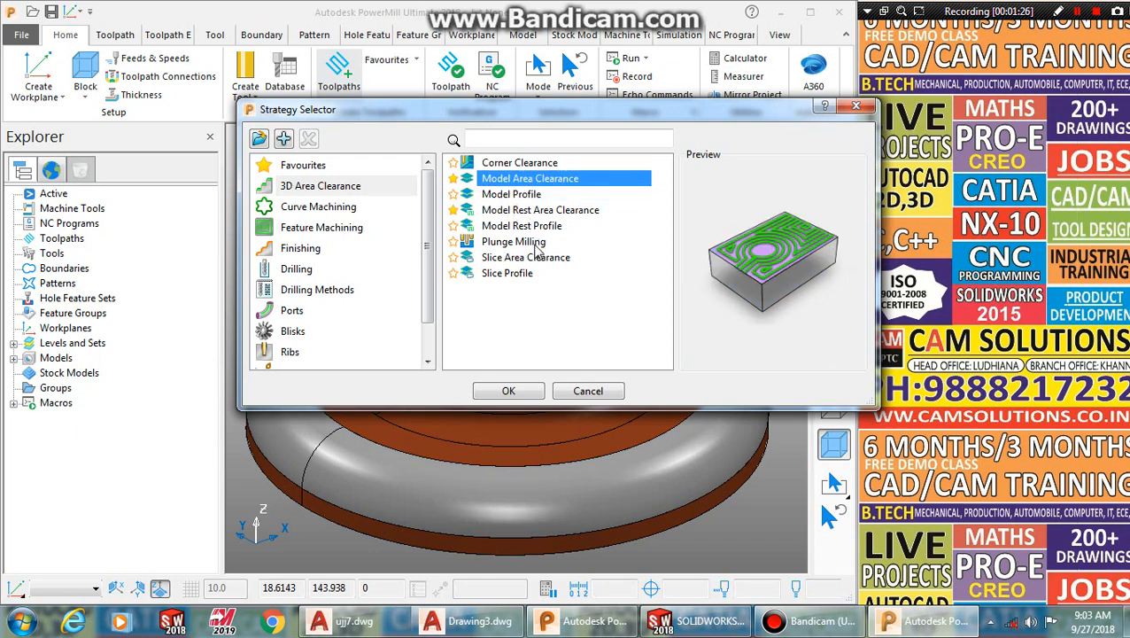
pyautogui.click(499, 395)
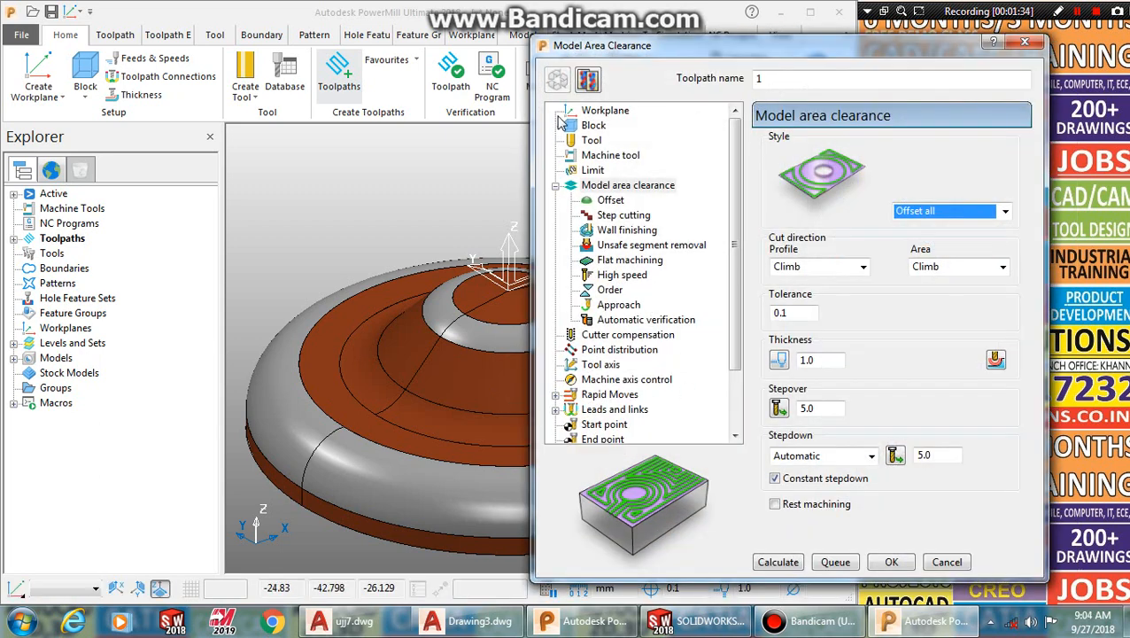
# Step: Name the area clearance toolpath end_mil_30
pyautogui.doubleClick(782, 82)
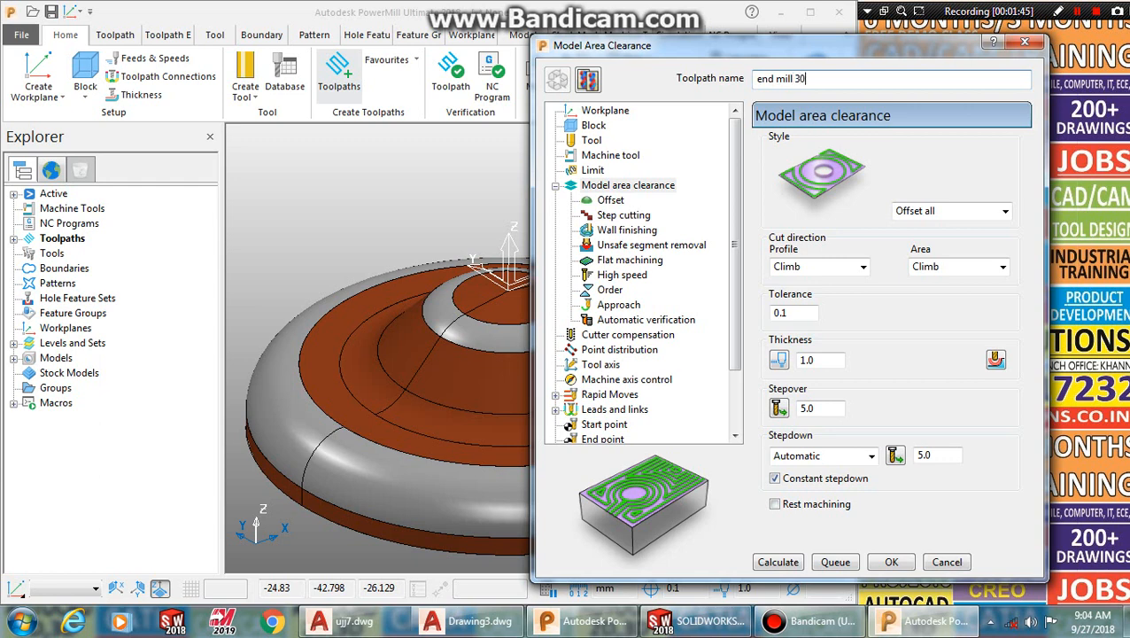
pyautogui.moveTo(807, 79); pyautogui.dragTo(786, 80)
pyautogui.write('_')
# Step: Define the stock block as a cylinder and calculate its limits from the model
pyautogui.click(595, 126)
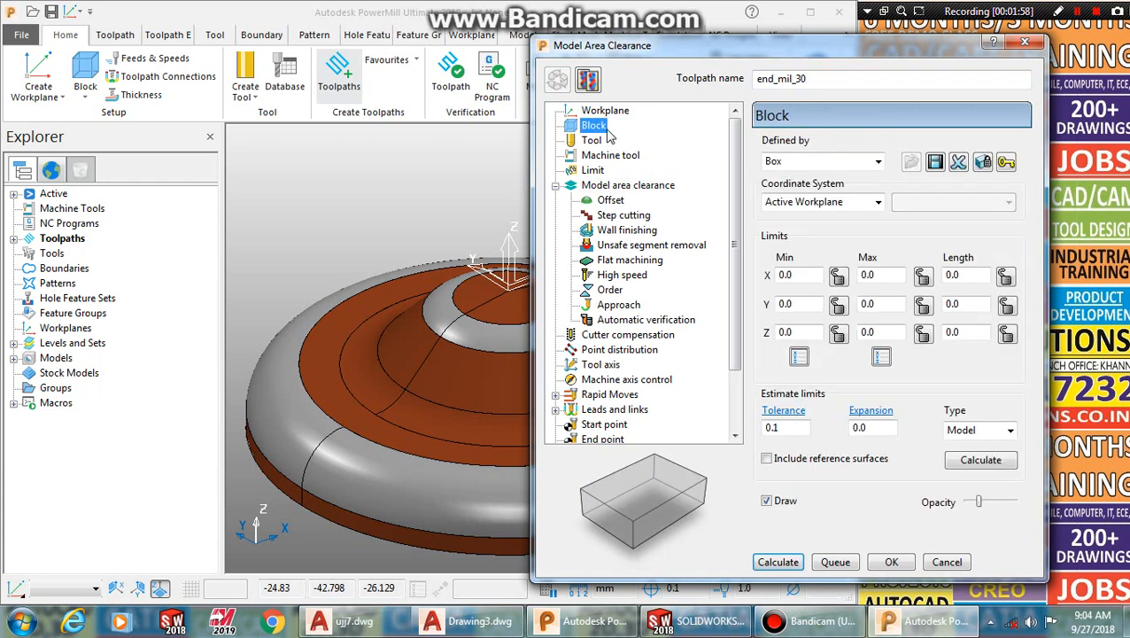
pyautogui.click(835, 162)
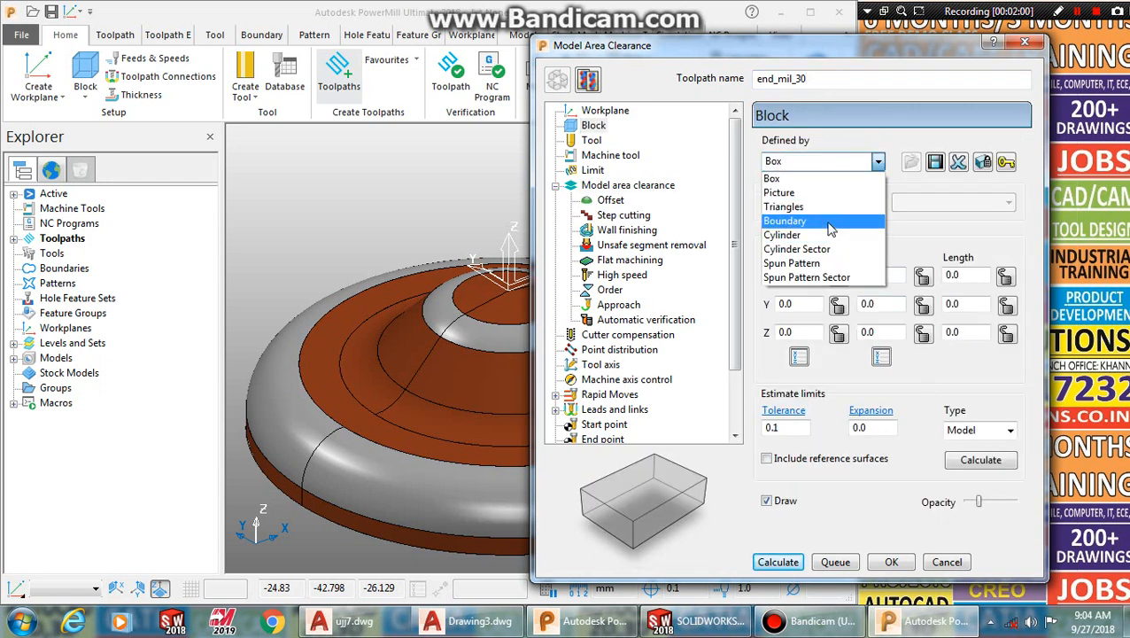
pyautogui.click(828, 235)
pyautogui.click(980, 459)
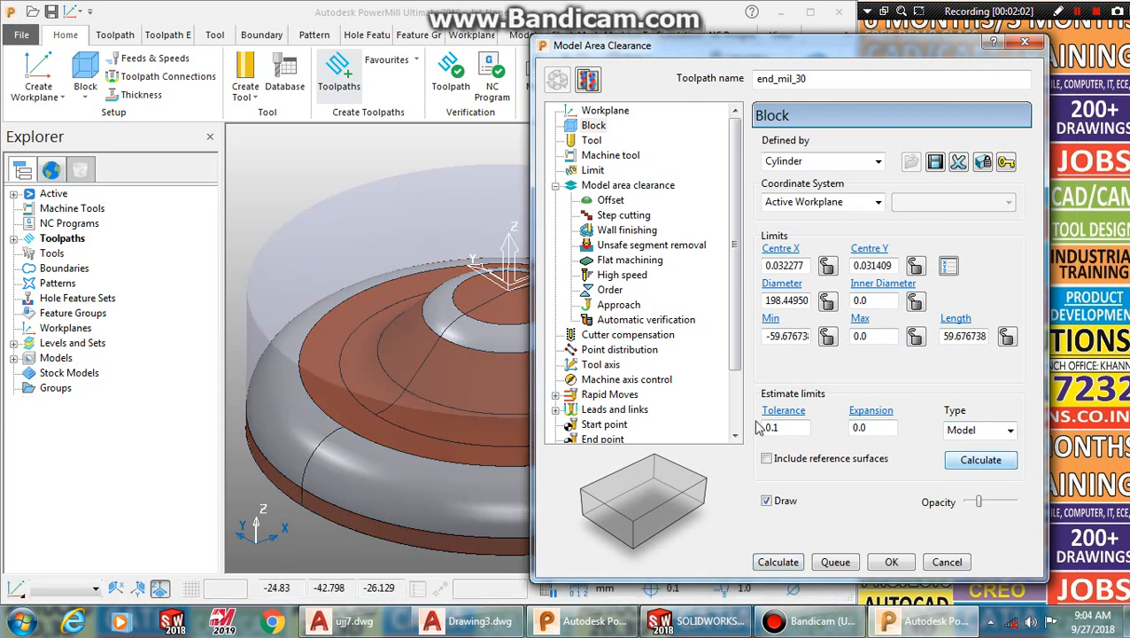
pyautogui.scroll(-5, 312, 235)
pyautogui.scroll(3, 359, 211)
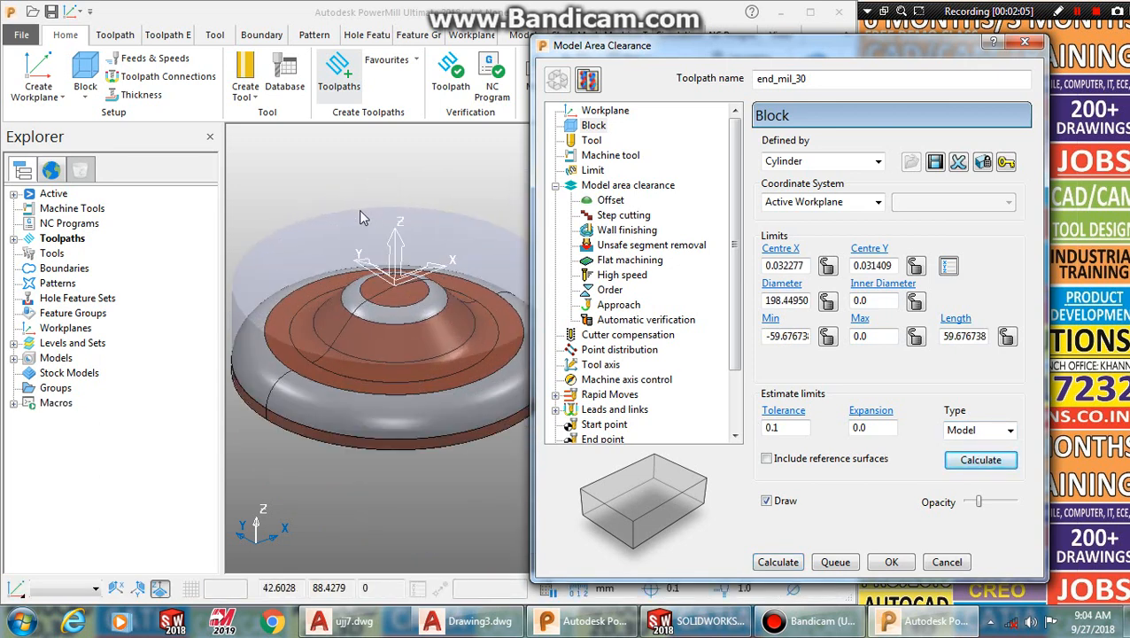
pyautogui.scroll(-2, 372, 215)
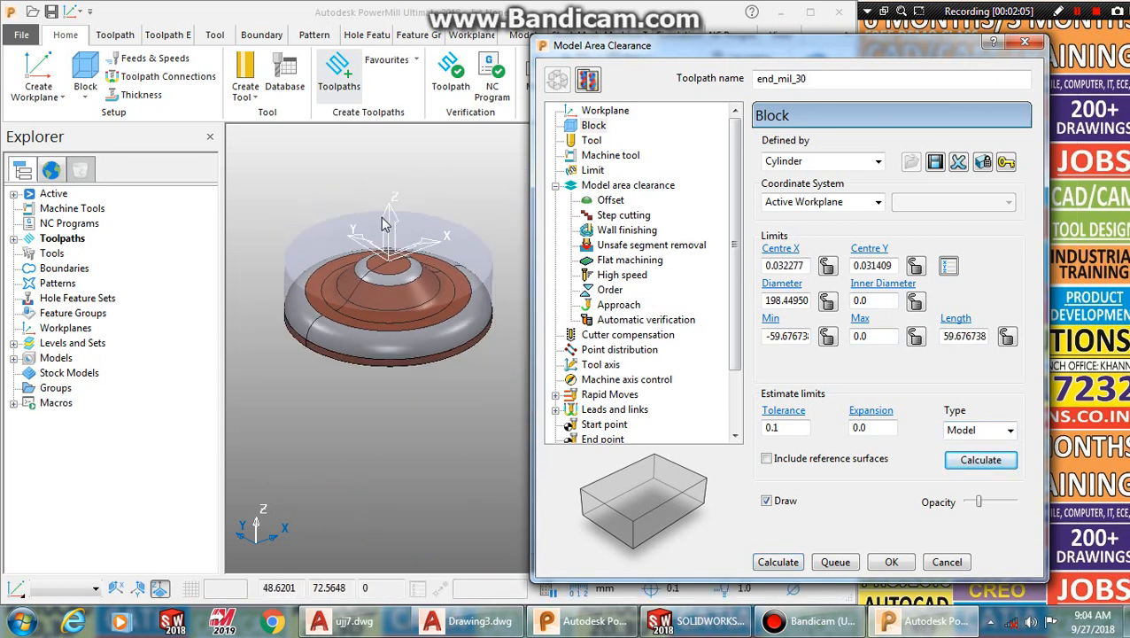
# Step: Create an end mill for the toolpath with a diameter of 30 mm
pyautogui.click(593, 141)
pyautogui.click(809, 150)
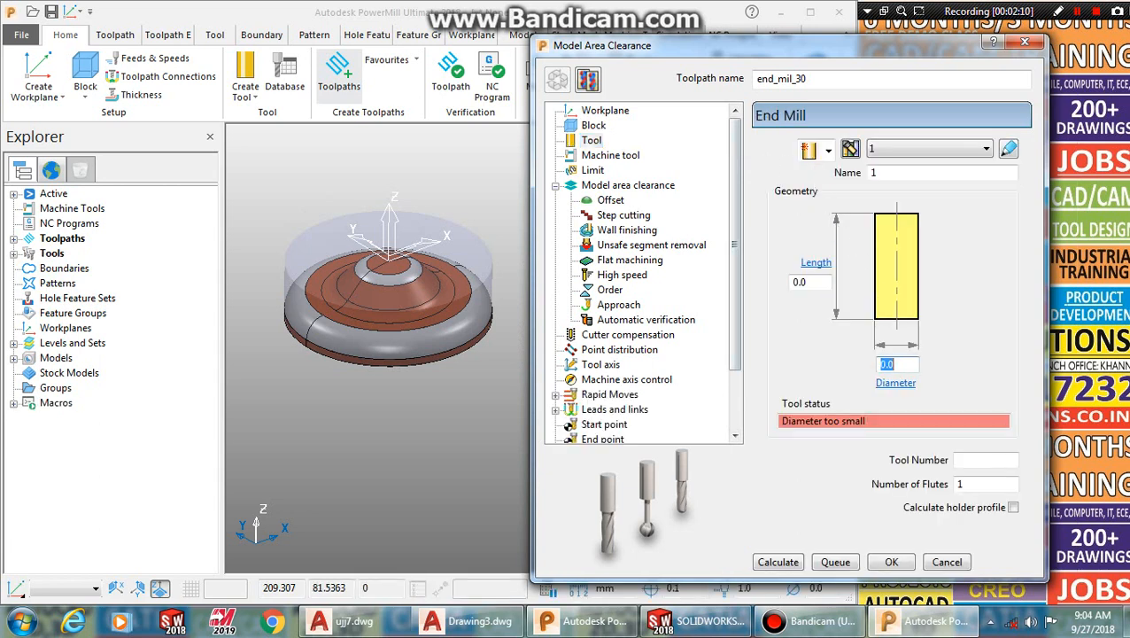
pyautogui.write('30')
pyautogui.press('Return')
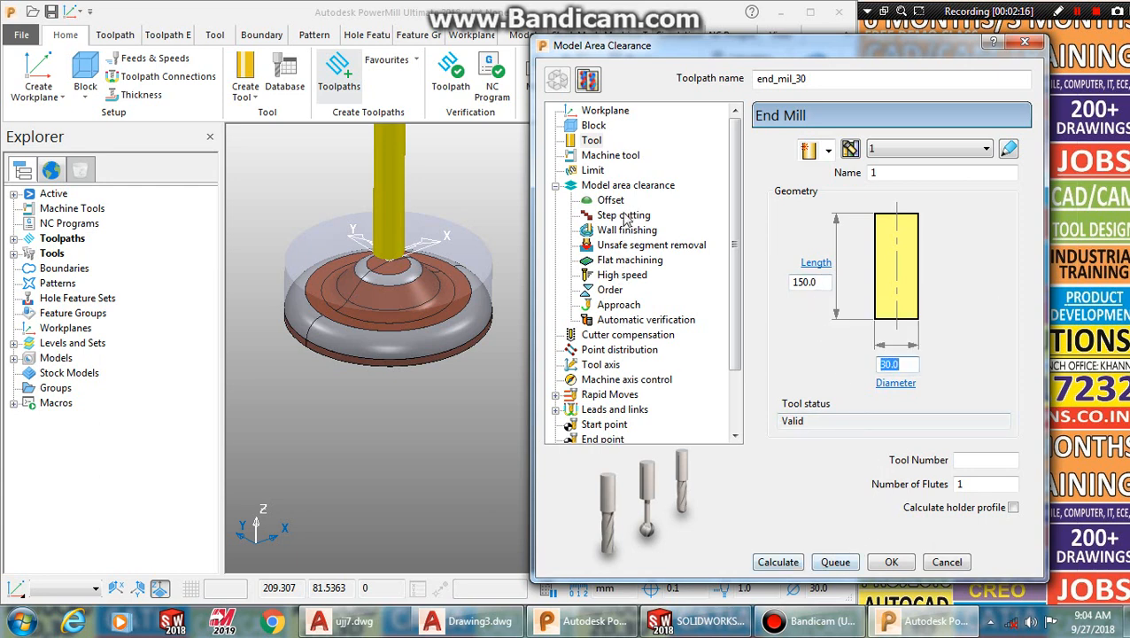
# Step: Calculate the area clearance toolpath with the existing offset settings, check it on the model, and close the strategy dialog
pyautogui.click(625, 187)
pyautogui.click(613, 201)
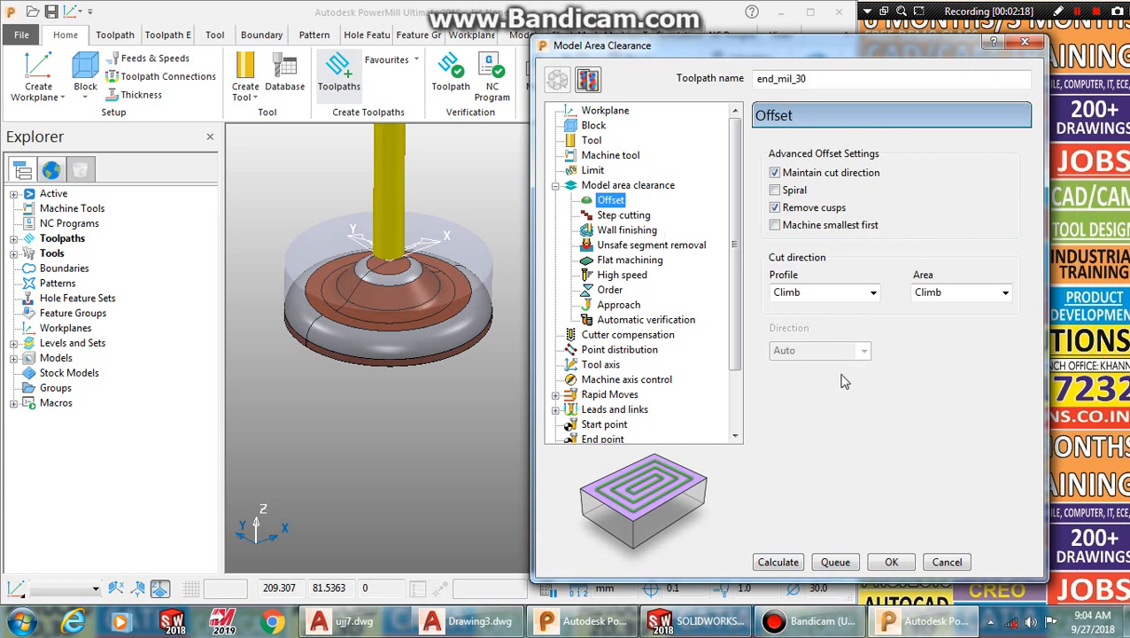
pyautogui.click(778, 565)
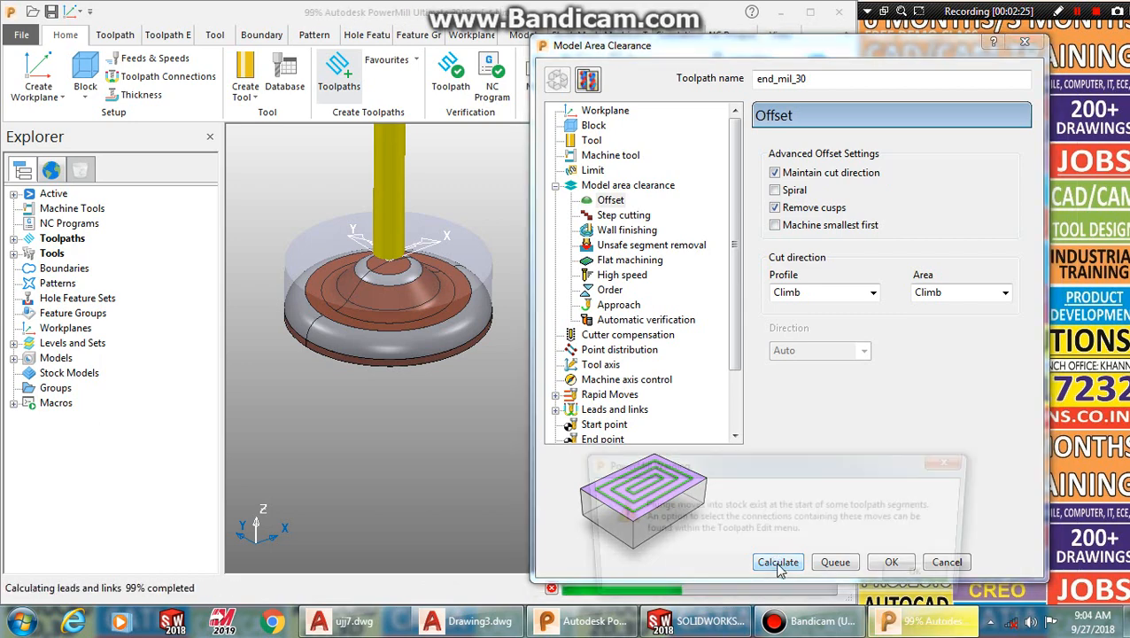
pyautogui.click(929, 574)
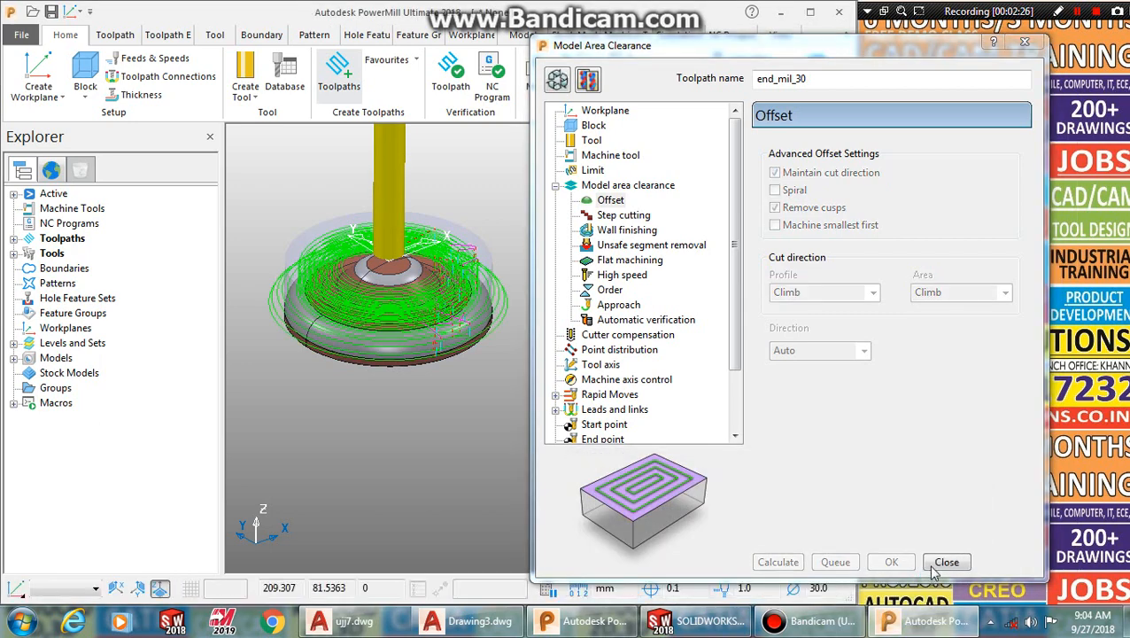
pyautogui.scroll(5, 389, 273)
pyautogui.moveTo(369, 233); pyautogui.dragTo(425, 284, button='middle')
pyautogui.click(944, 562)
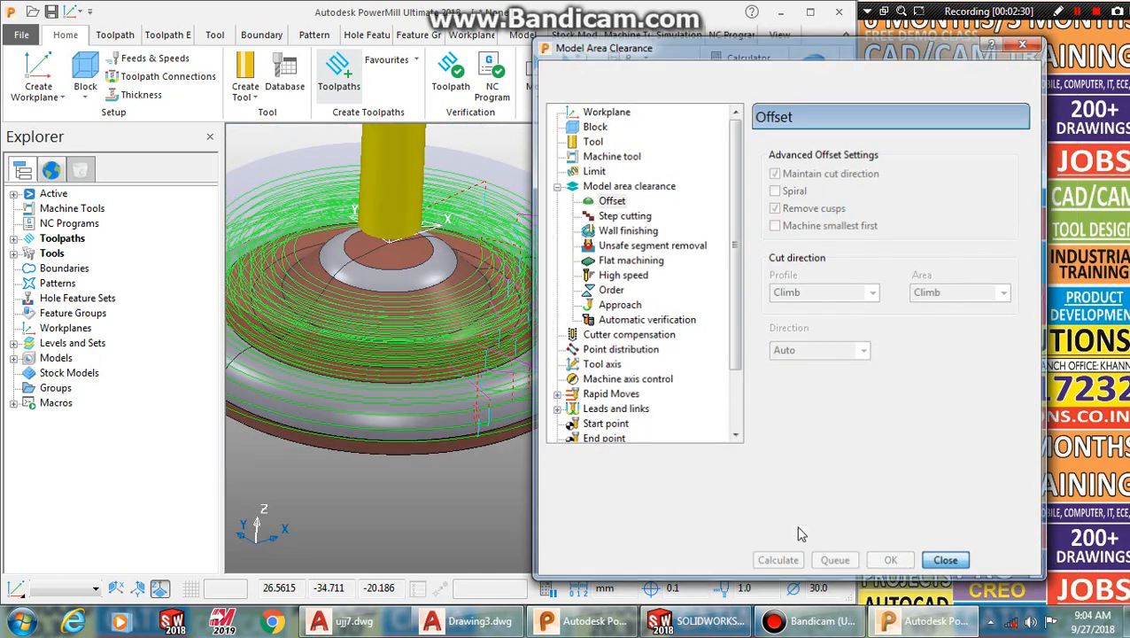
# Step: Reopen the end_mil_30 toolpath settings, unlock them for editing, and set the stepover to 3
pyautogui.click(14, 239)
pyautogui.rightClick(88, 255)
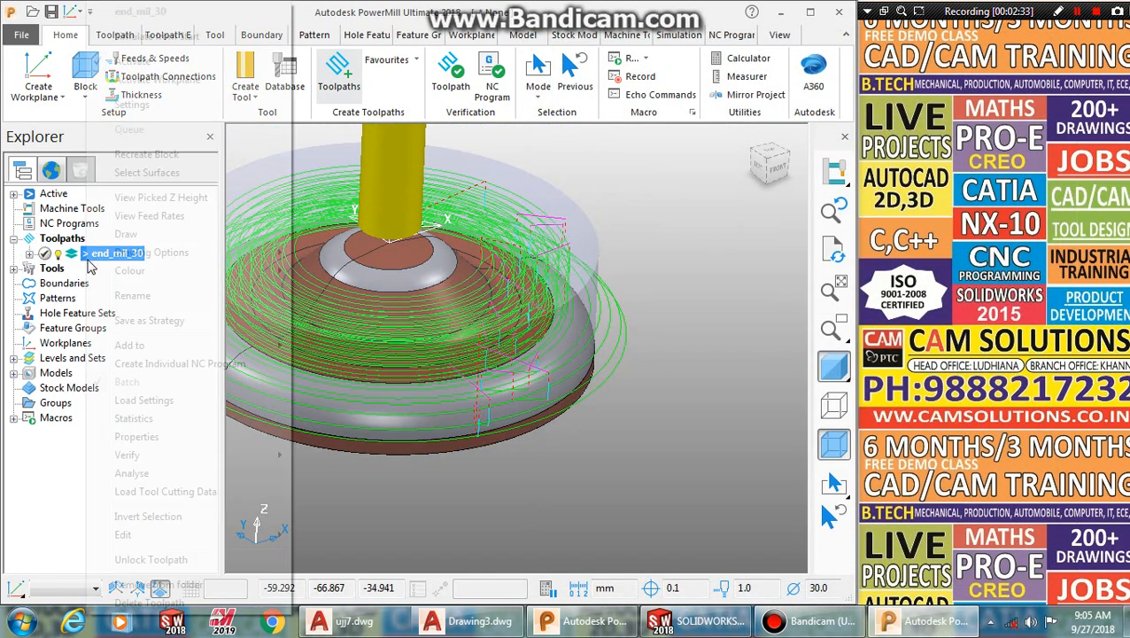
pyautogui.click(675, 316)
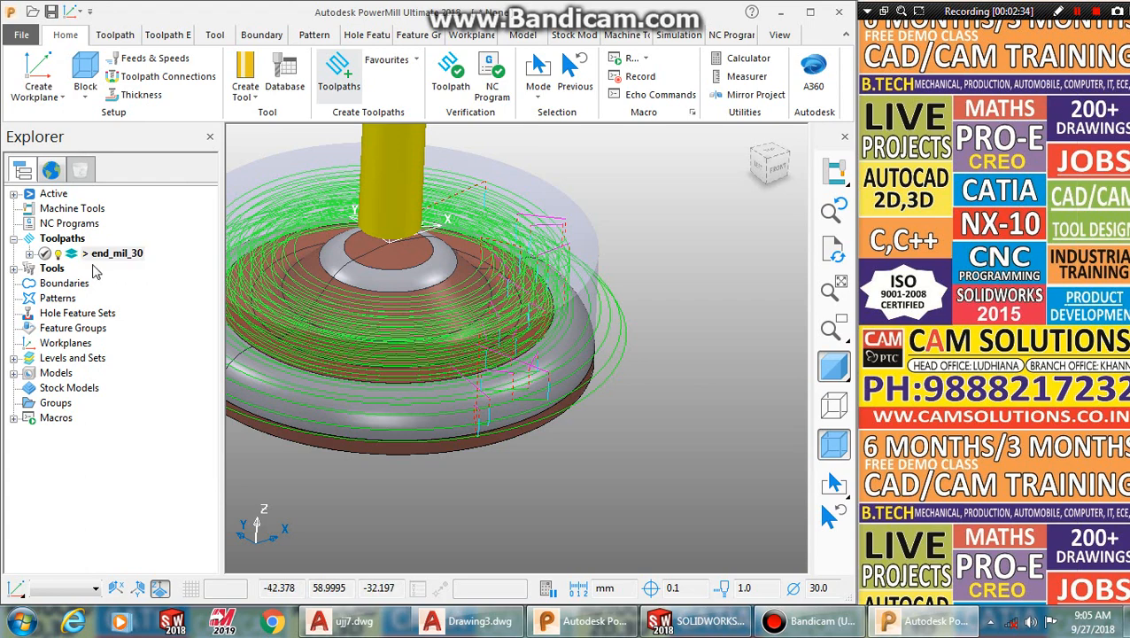
pyautogui.rightClick(76, 256)
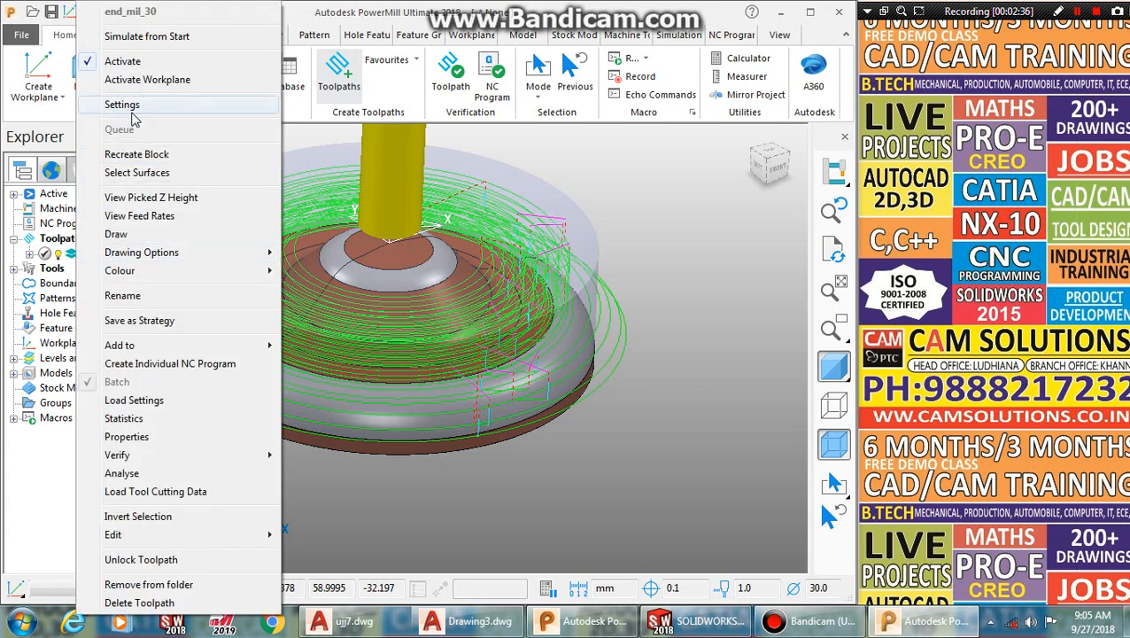
pyautogui.click(133, 107)
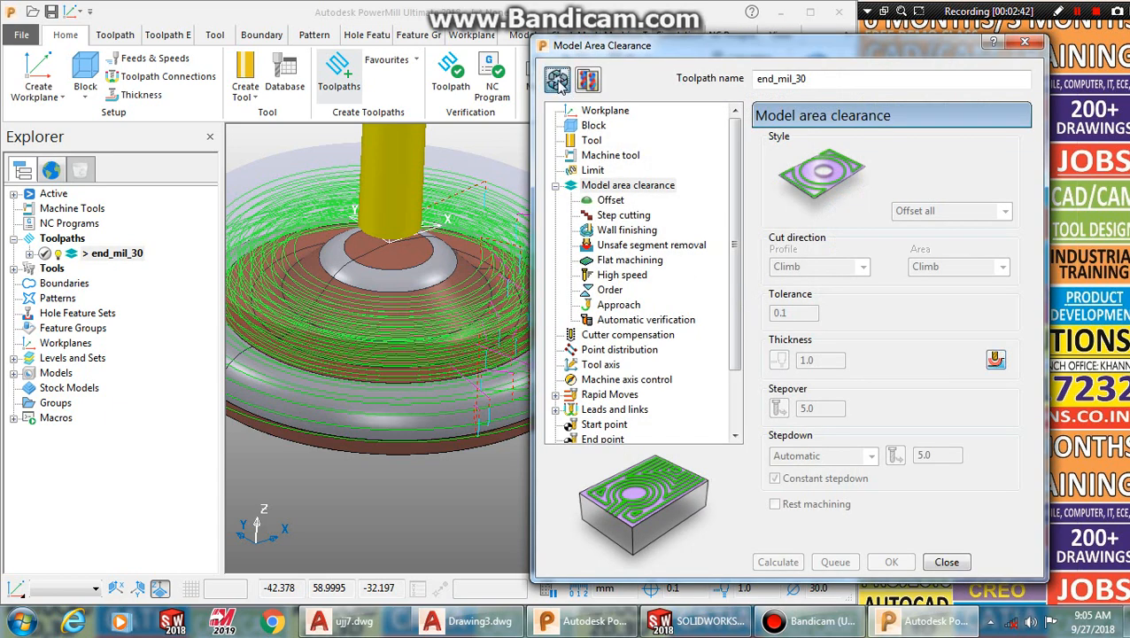
pyautogui.click(557, 80)
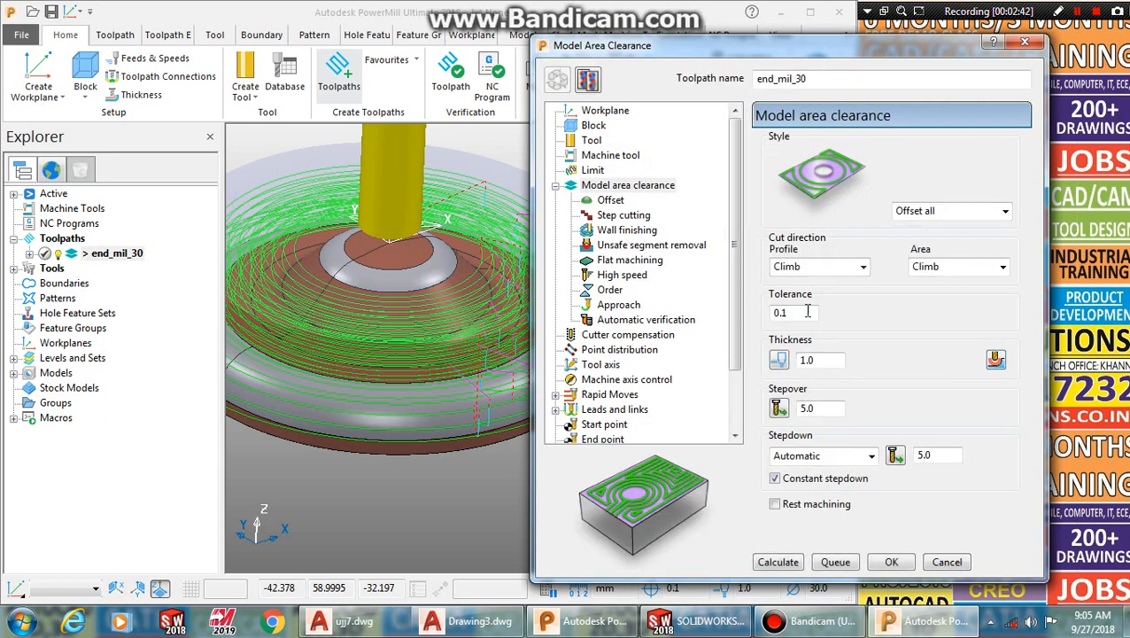
pyautogui.doubleClick(831, 408)
pyautogui.write('3')
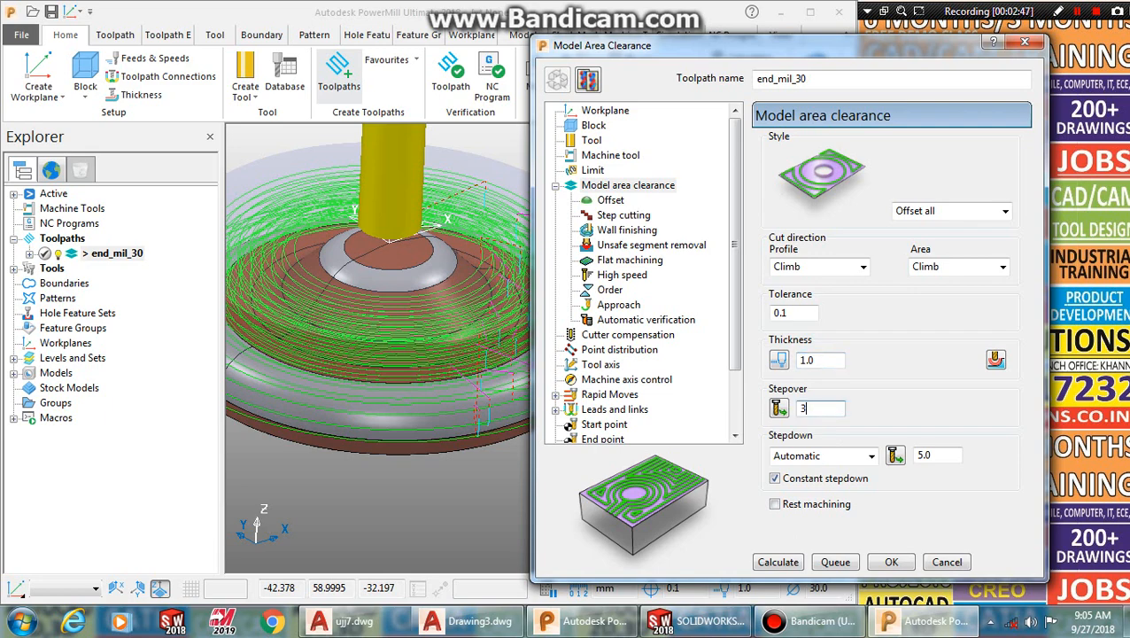
# Step: Recalculate the end_mil_30 area clearance toolpath, close its settings, and check the result on the model
pyautogui.click(777, 563)
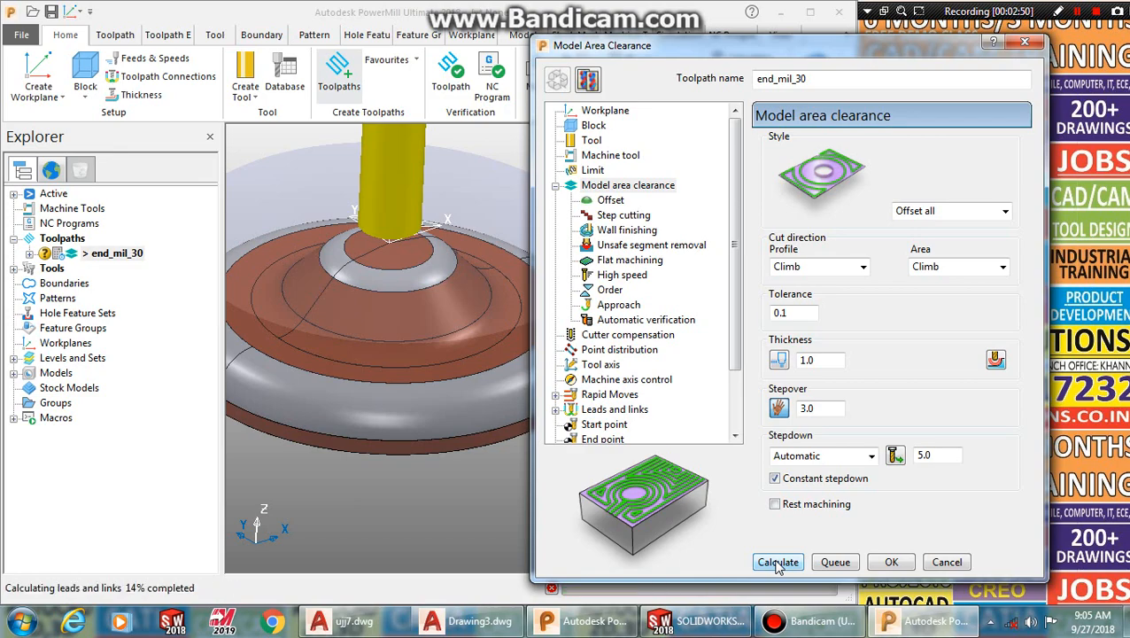
pyautogui.click(932, 575)
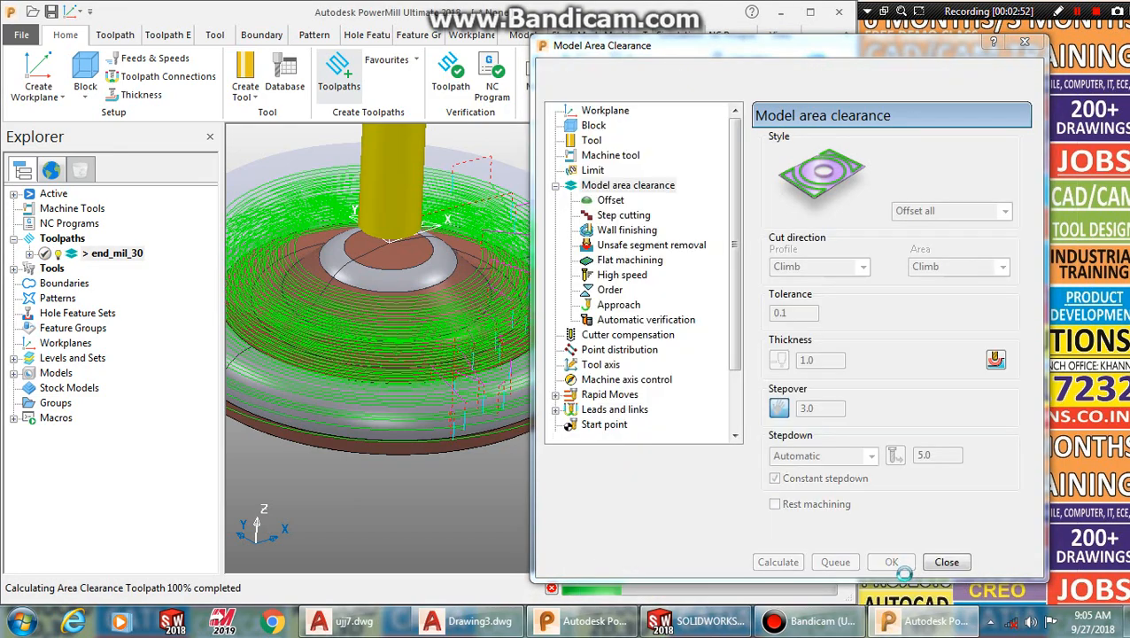
pyautogui.click(942, 561)
pyautogui.scroll(6, 519, 343)
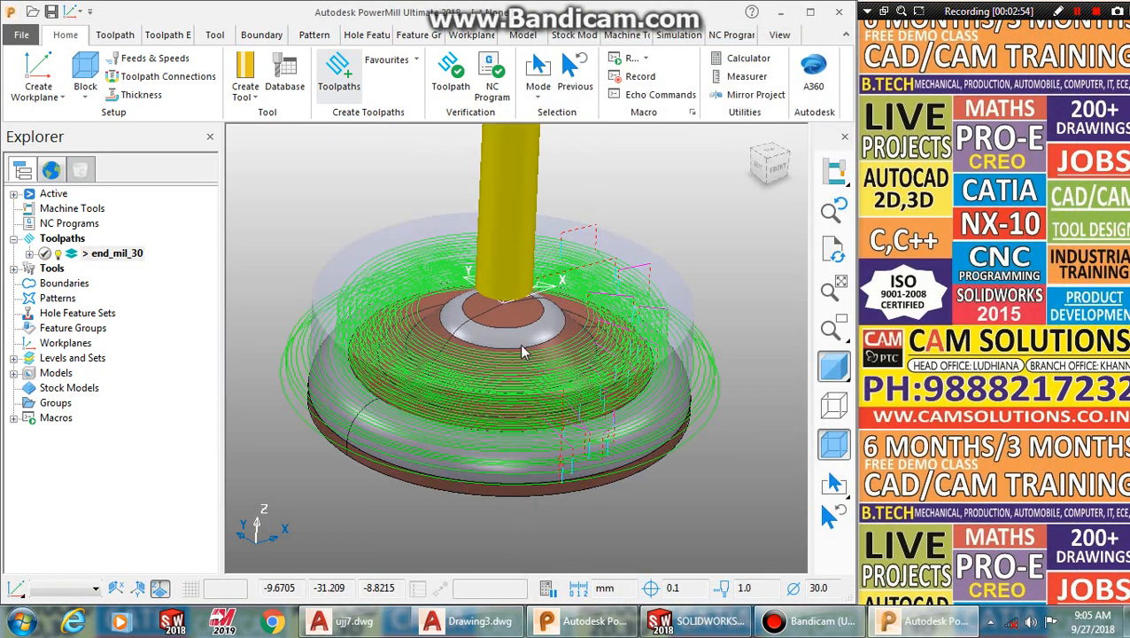
pyautogui.scroll(-4, 521, 296)
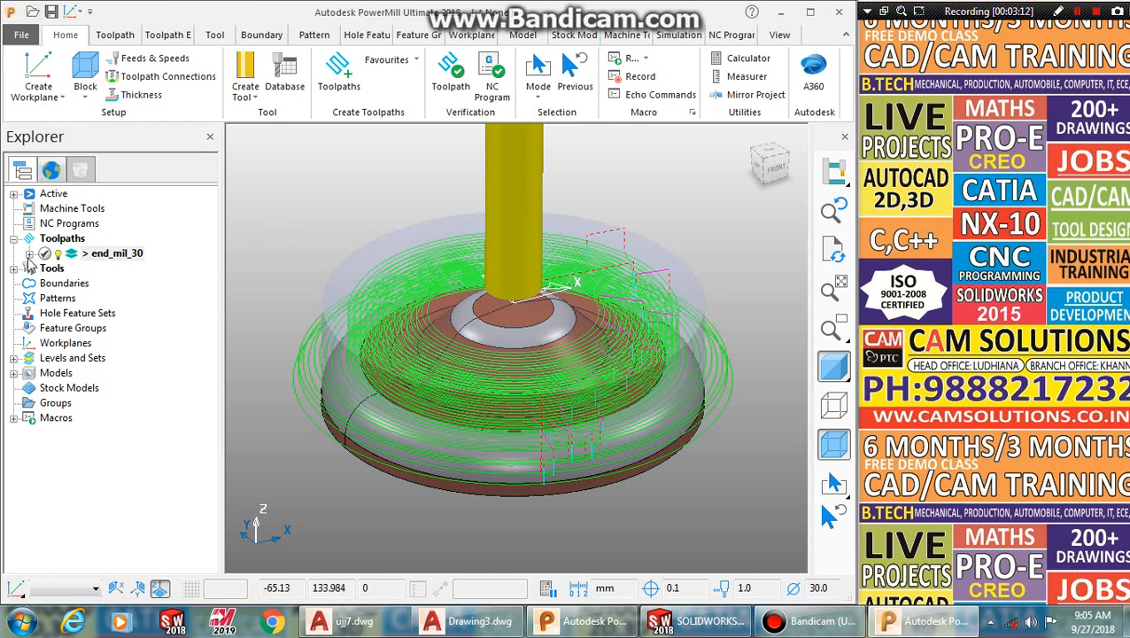
# Step: Start a new toolpath using the Raster Finishing strategy from the finishing strategies
pyautogui.click(341, 77)
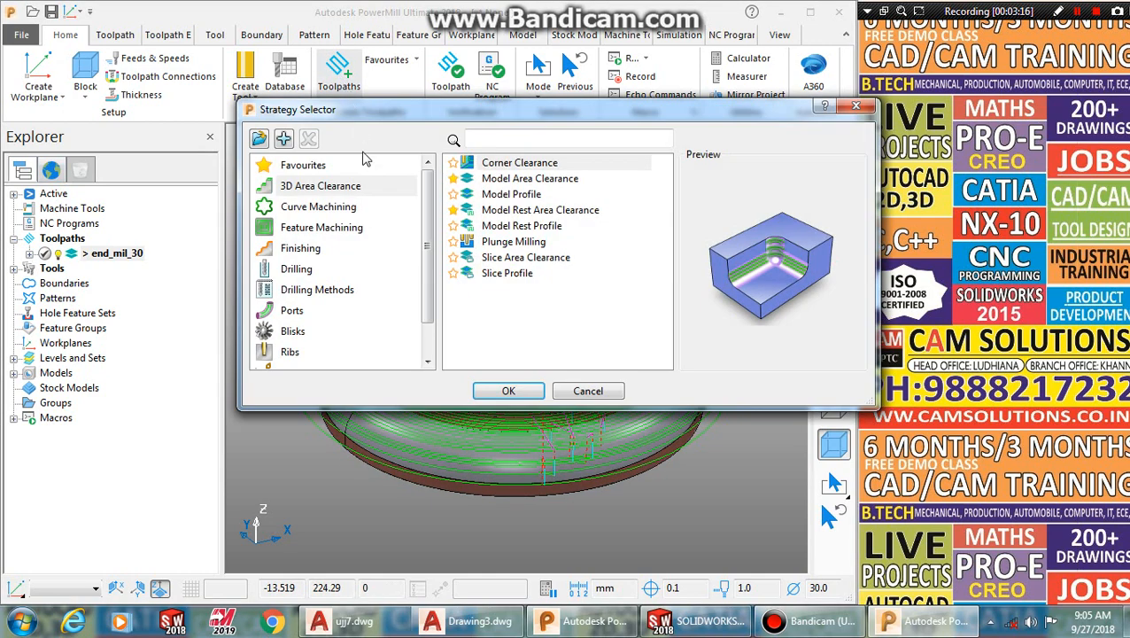
pyautogui.click(314, 249)
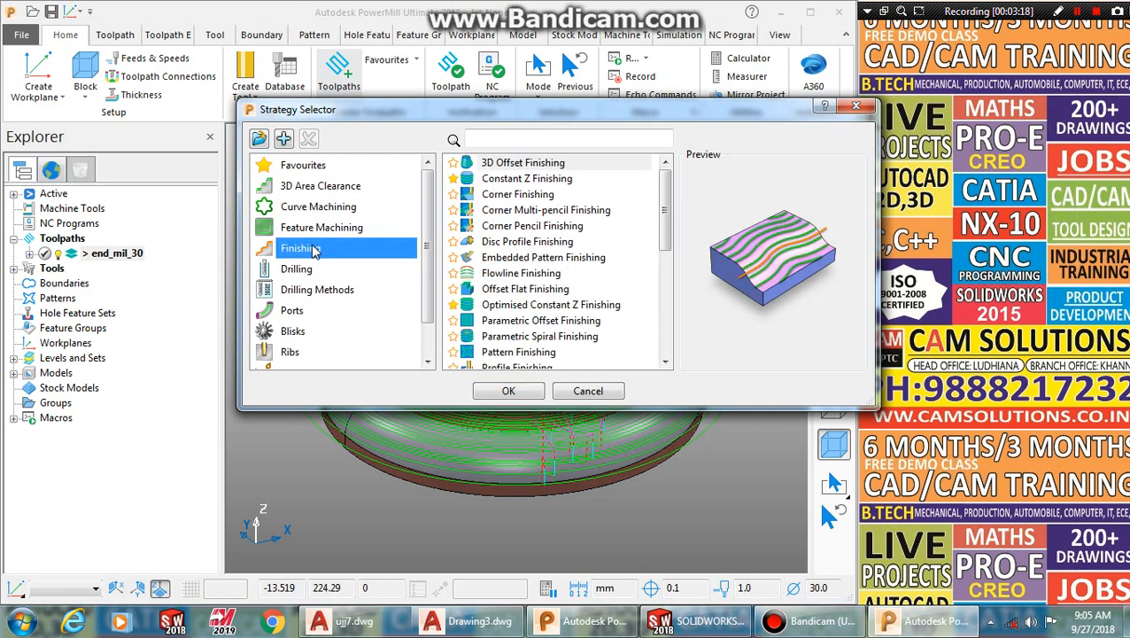
pyautogui.click(666, 252)
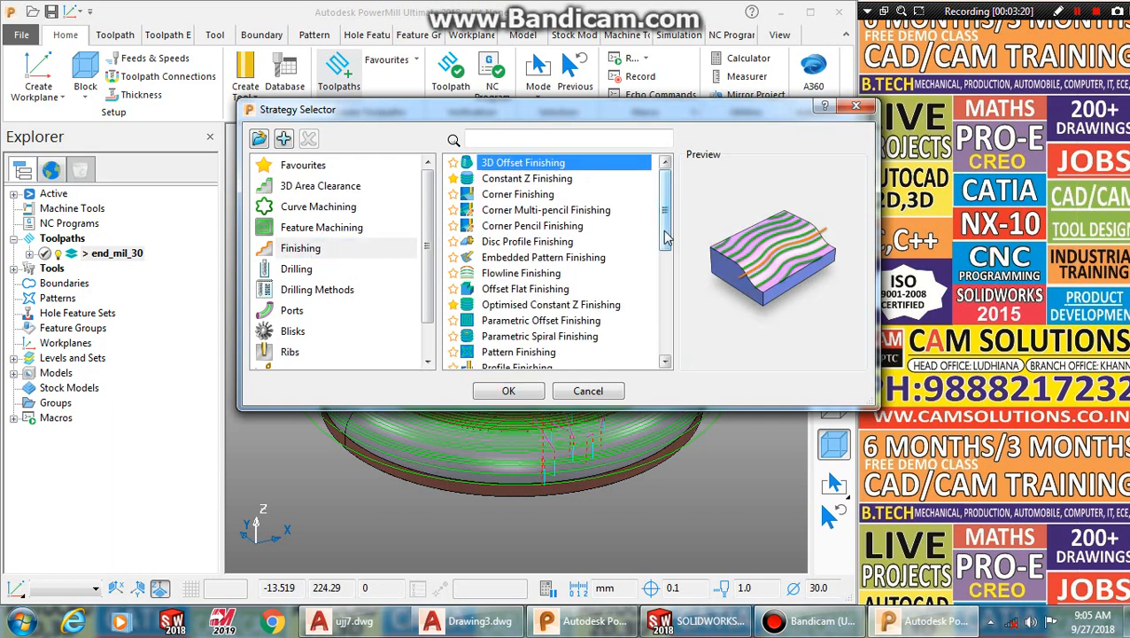
pyautogui.scroll(-5, 637, 283)
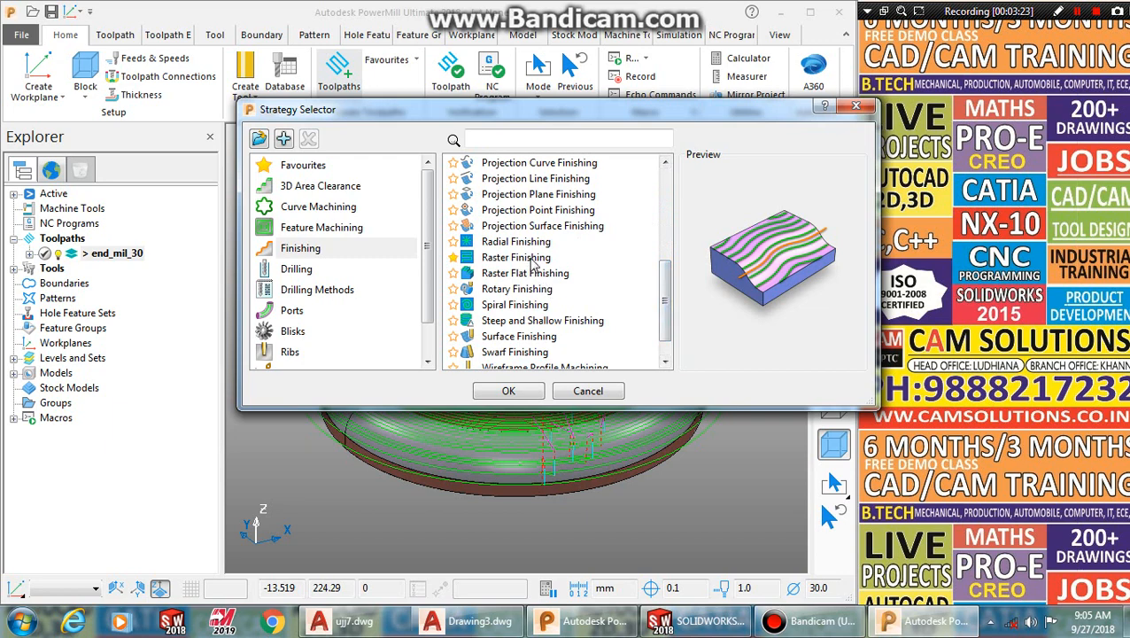
pyautogui.click(532, 258)
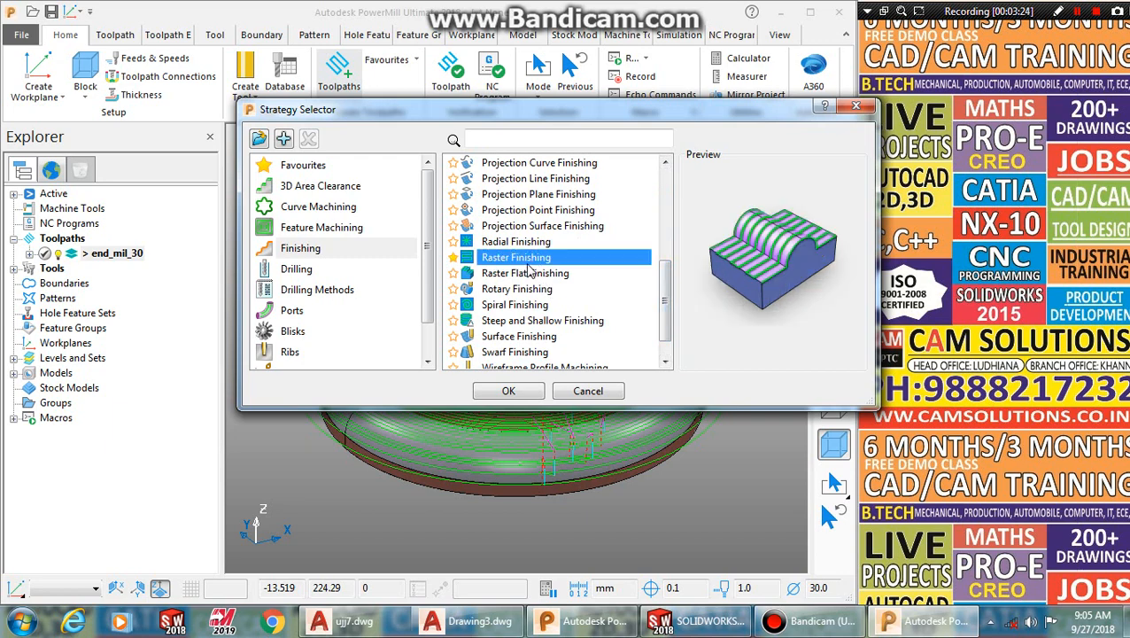
pyautogui.click(509, 391)
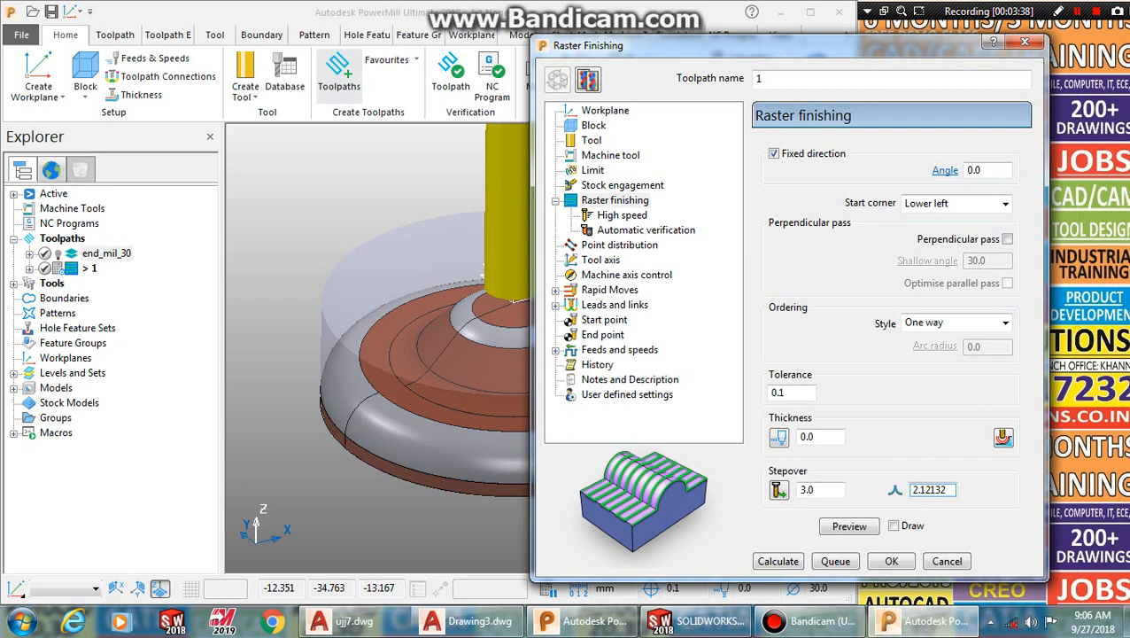
# Step: Set the stepover of the raster finishing toolpath to 1
pyautogui.moveTo(792, 55); pyautogui.dragTo(745, 26)
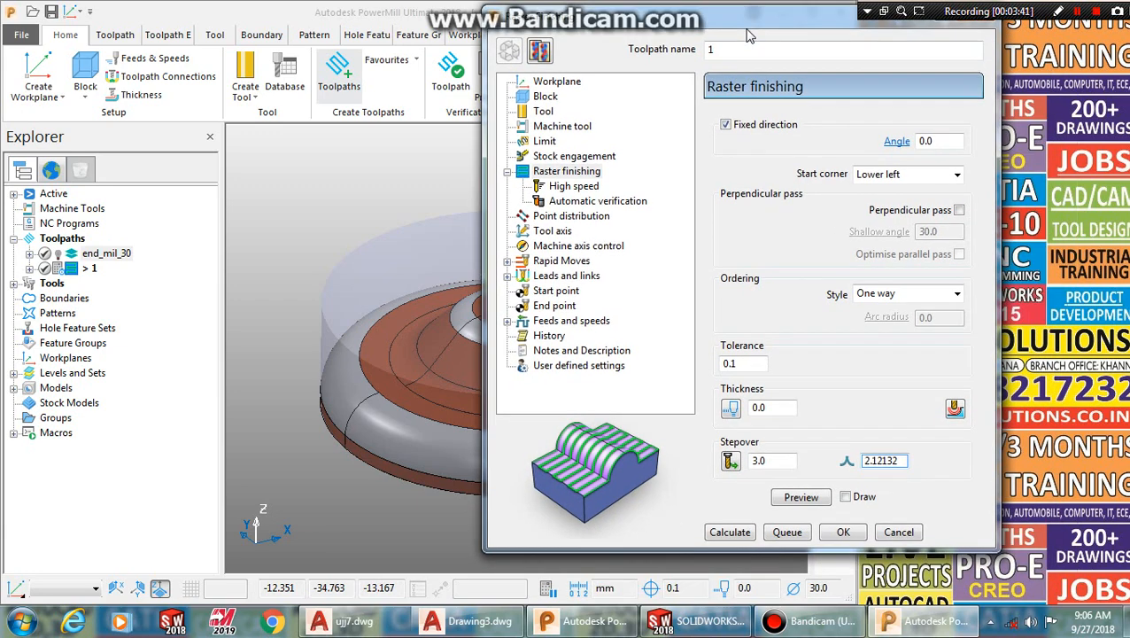
pyautogui.doubleClick(787, 409)
pyautogui.doubleClick(780, 460)
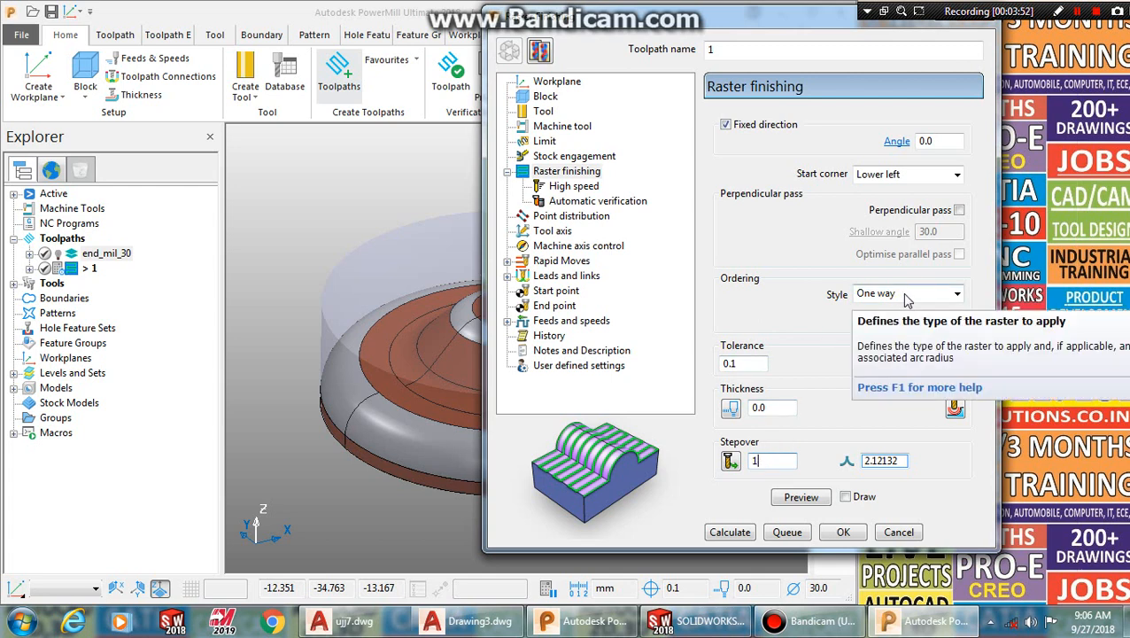
# Step: Create a ball nosed tool with a diameter of 10 for the finishing toolpath and name the toolpath ball10
pyautogui.click(549, 112)
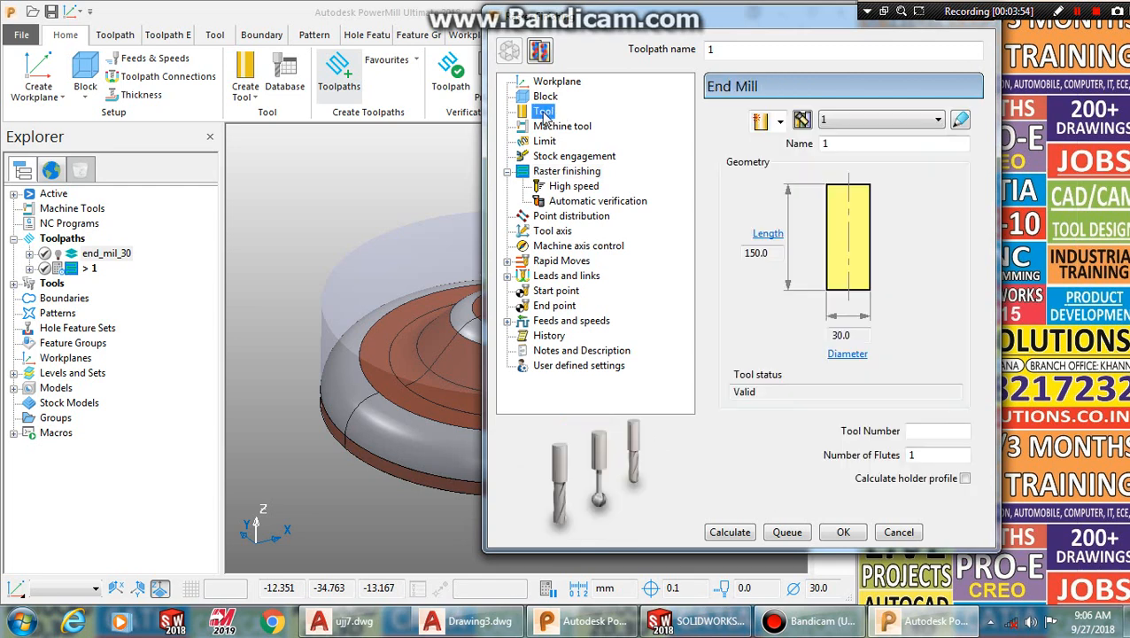
pyautogui.click(780, 120)
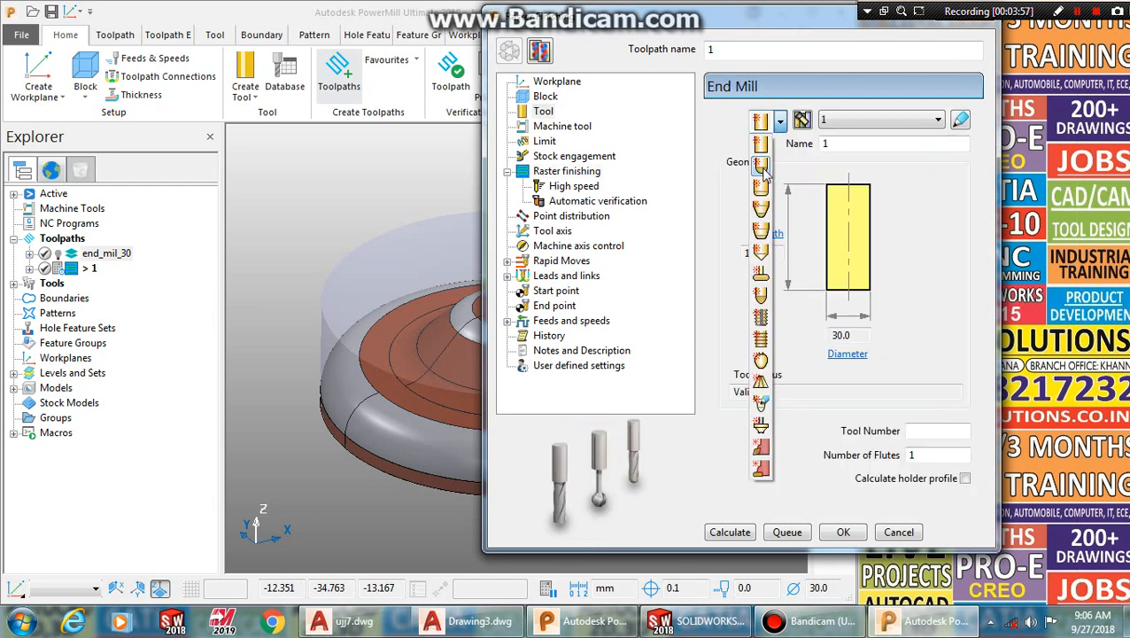
pyautogui.click(764, 168)
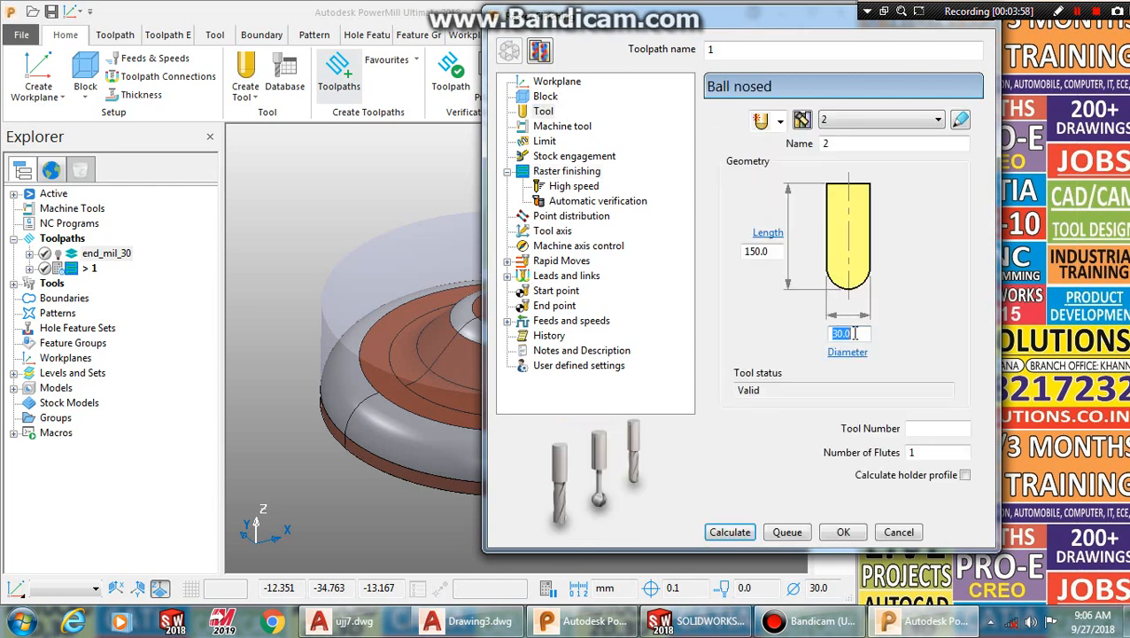
pyautogui.write('10')
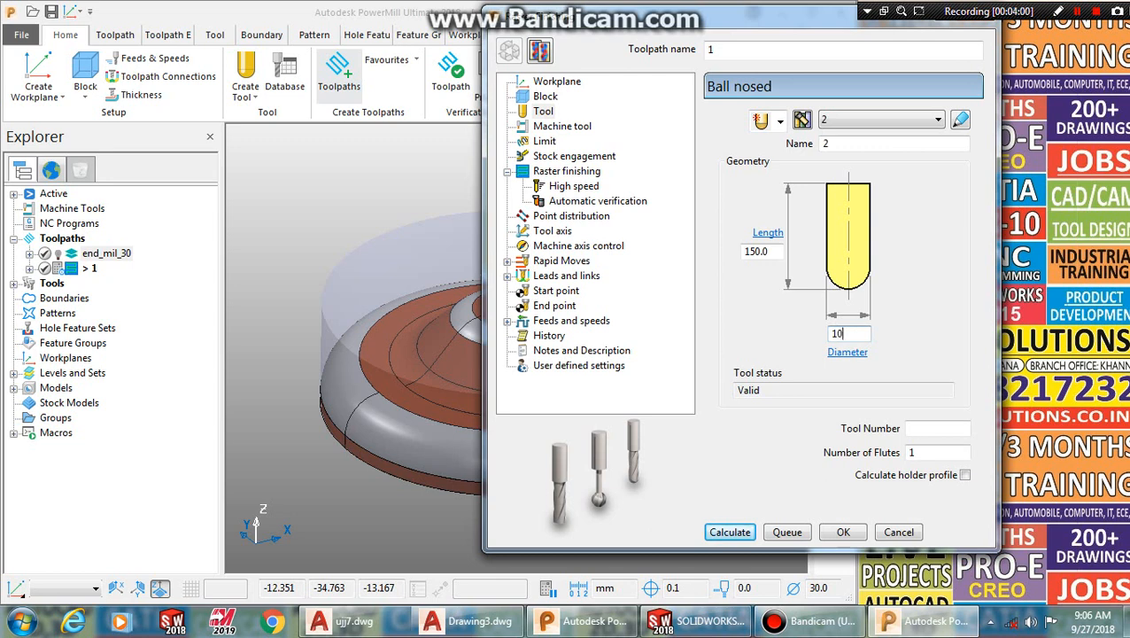
pyautogui.click(722, 55)
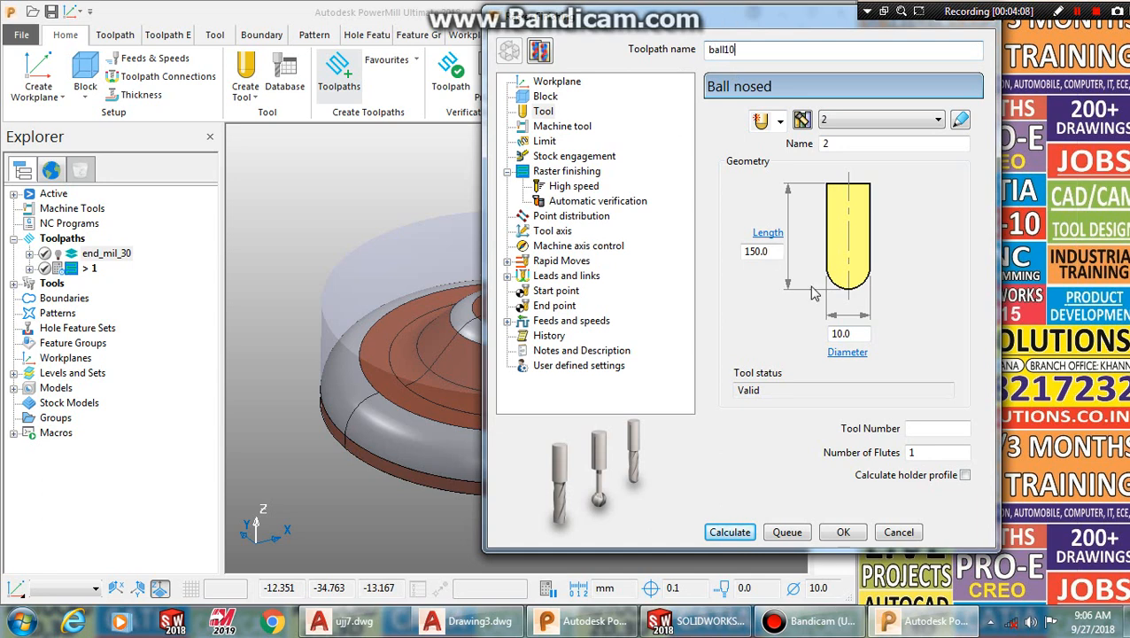
pyautogui.click(866, 336)
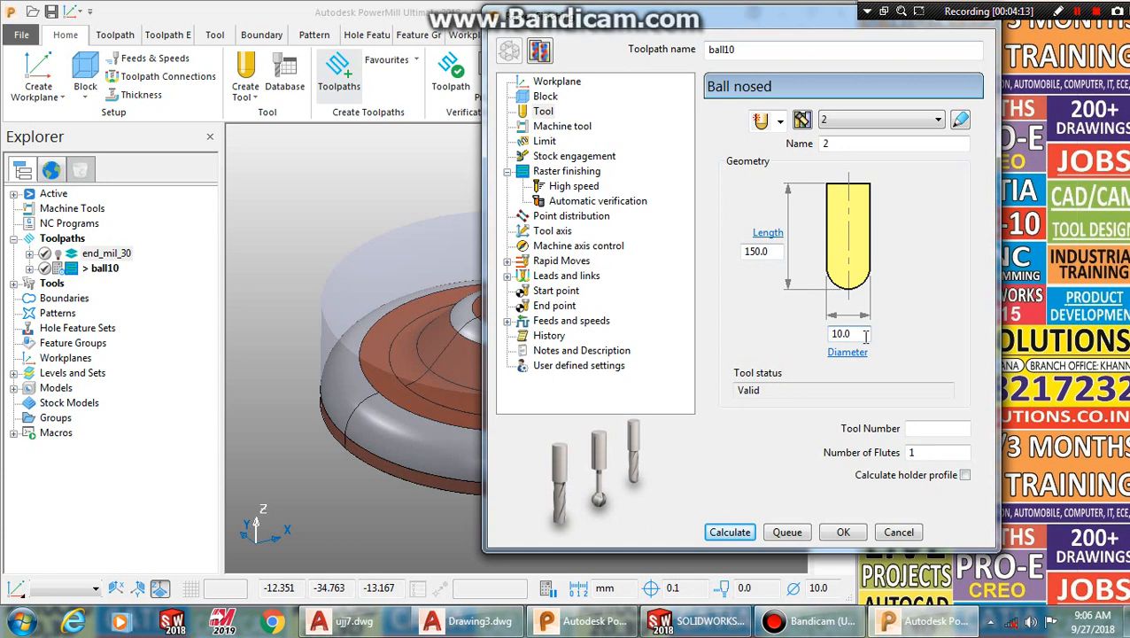
# Step: Calculate the ball10 raster finishing toolpath with One way ordering, examine its passes on the model, and close the strategy dialog
pyautogui.click(574, 171)
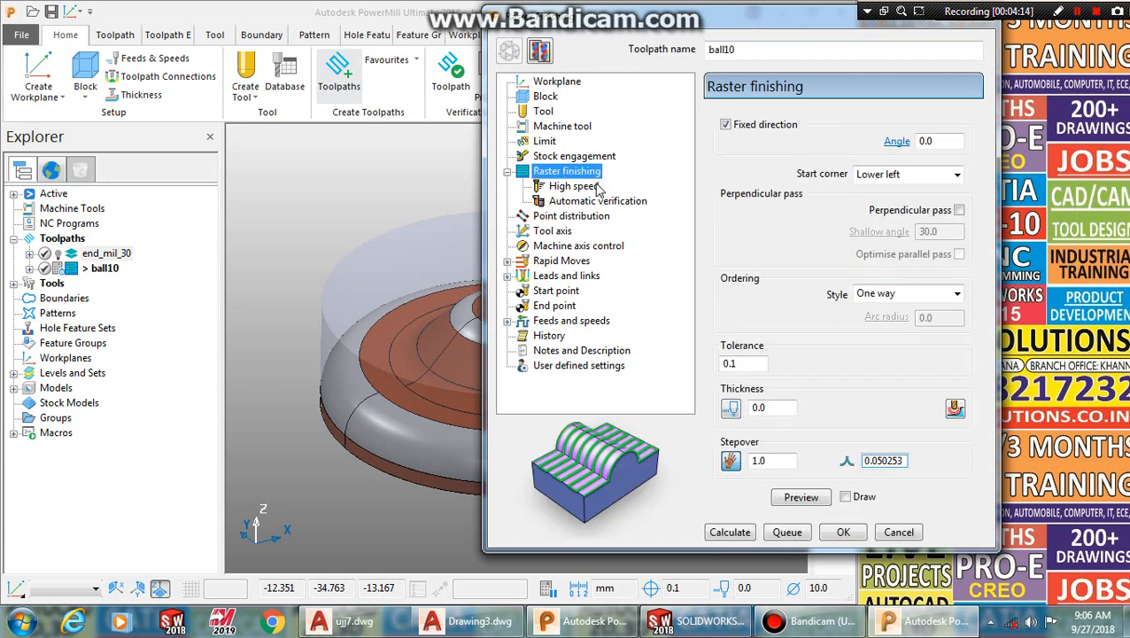
pyautogui.click(727, 534)
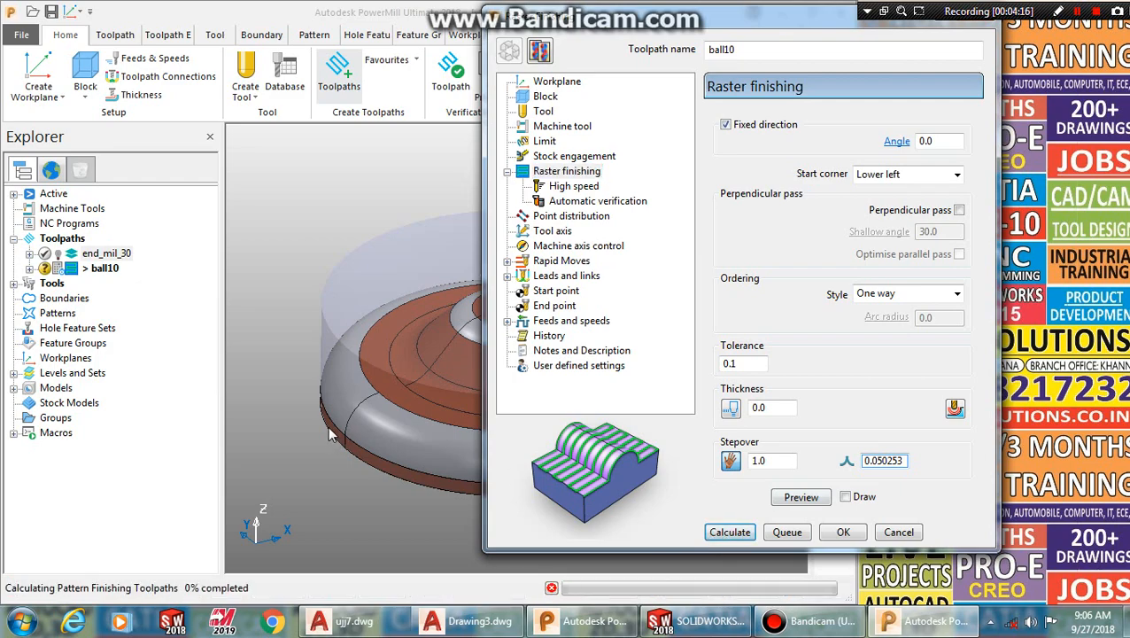
pyautogui.scroll(-3, 328, 427)
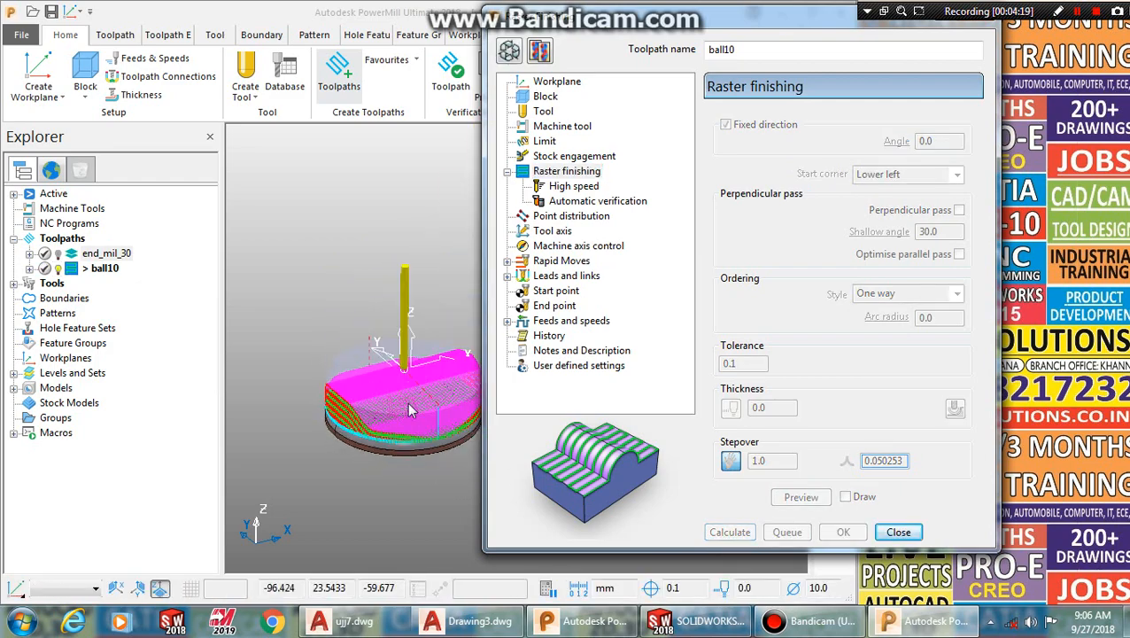
pyautogui.scroll(3, 431, 395)
pyautogui.moveTo(431, 394); pyautogui.dragTo(277, 486, button='middle')
pyautogui.moveTo(249, 397); pyautogui.dragTo(304, 406, button='middle')
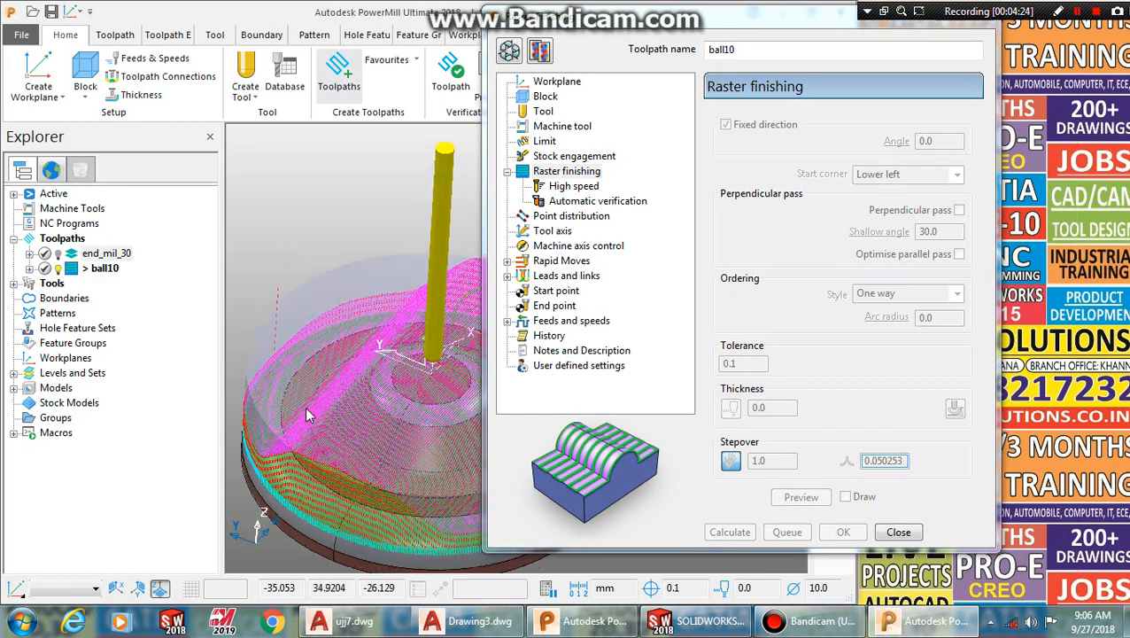
pyautogui.scroll(-2, 302, 386)
pyautogui.moveTo(297, 365); pyautogui.dragTo(337, 396, button='middle')
pyautogui.scroll(1, 336, 389)
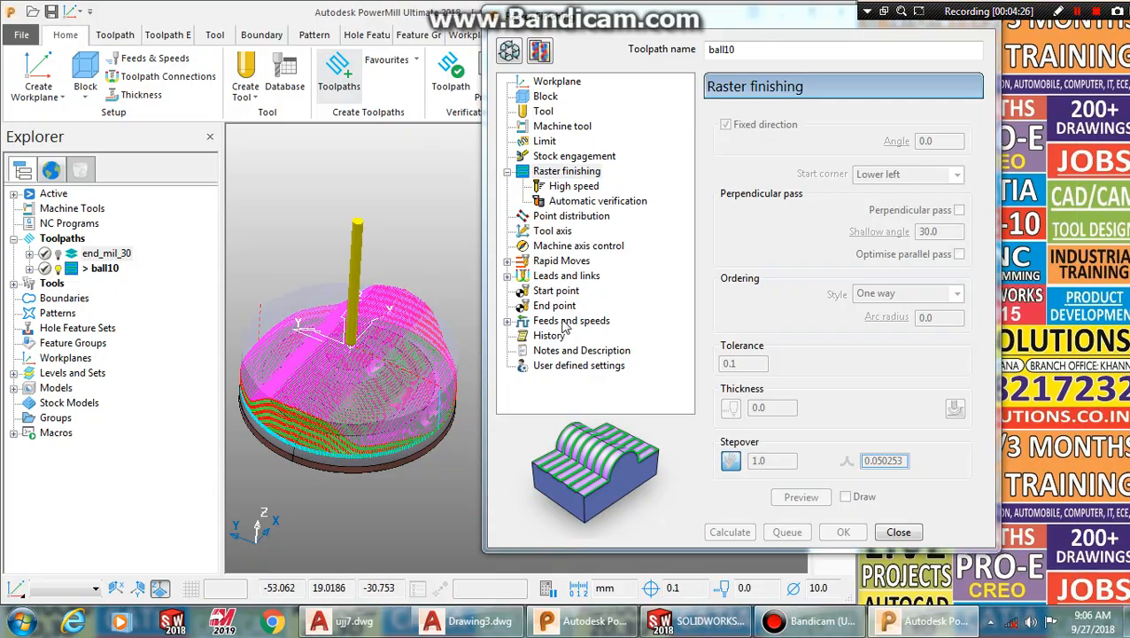
pyautogui.click(898, 532)
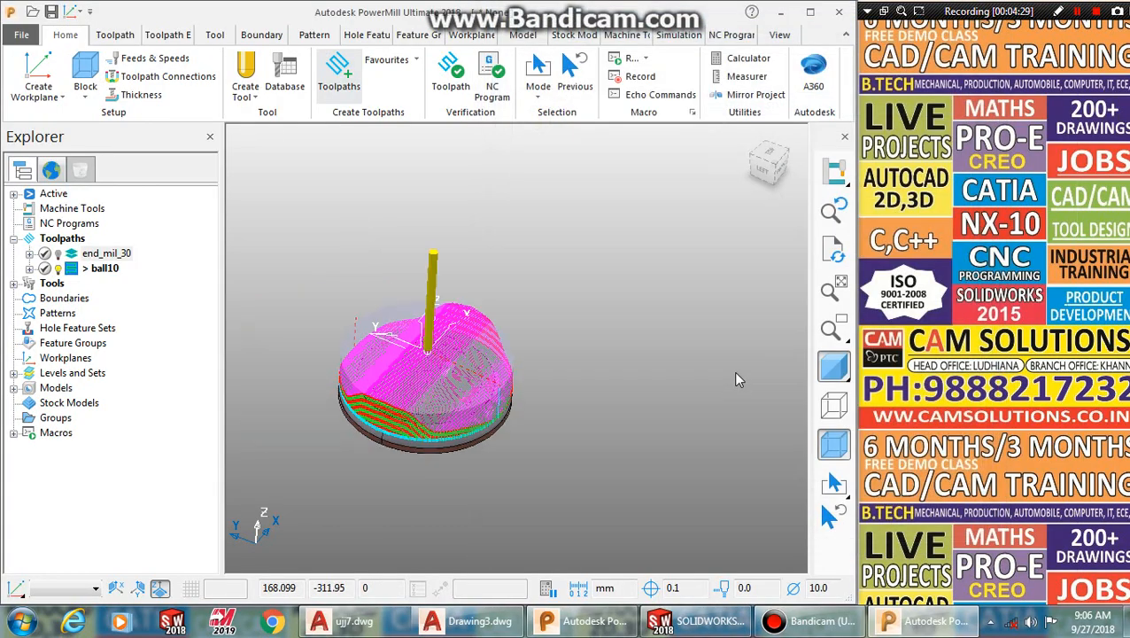
# Step: Reopen the ball10 toolpath settings and unlock them for editing
pyautogui.scroll(3, 390, 367)
pyautogui.scroll(3, 395, 386)
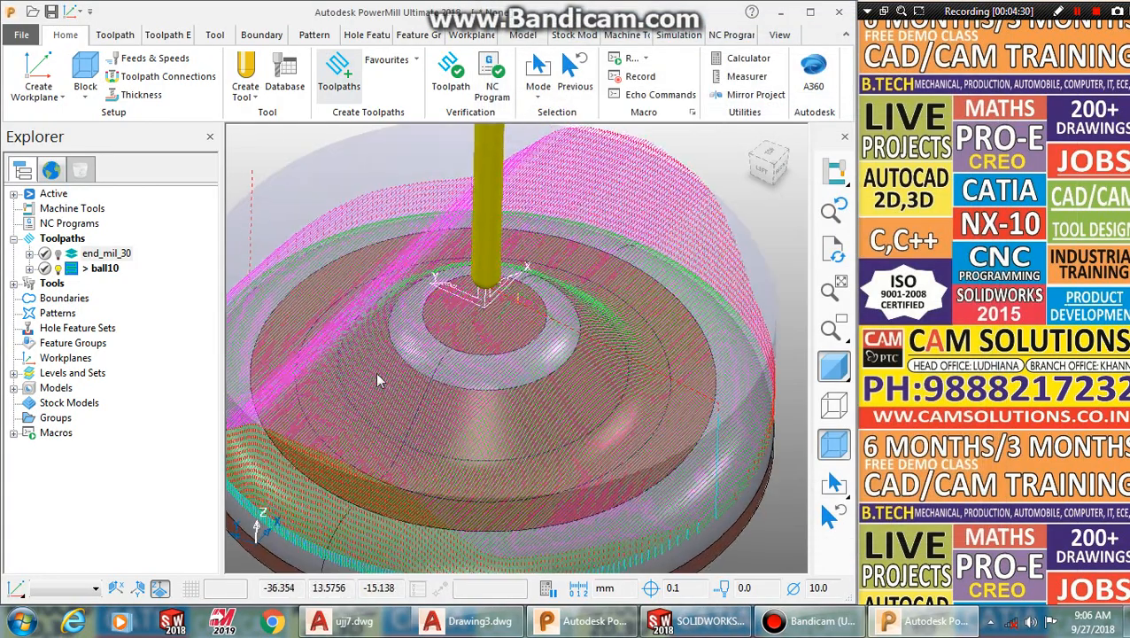
pyautogui.moveTo(375, 372); pyautogui.dragTo(459, 298, button='middle')
pyautogui.scroll(-3, 586, 320)
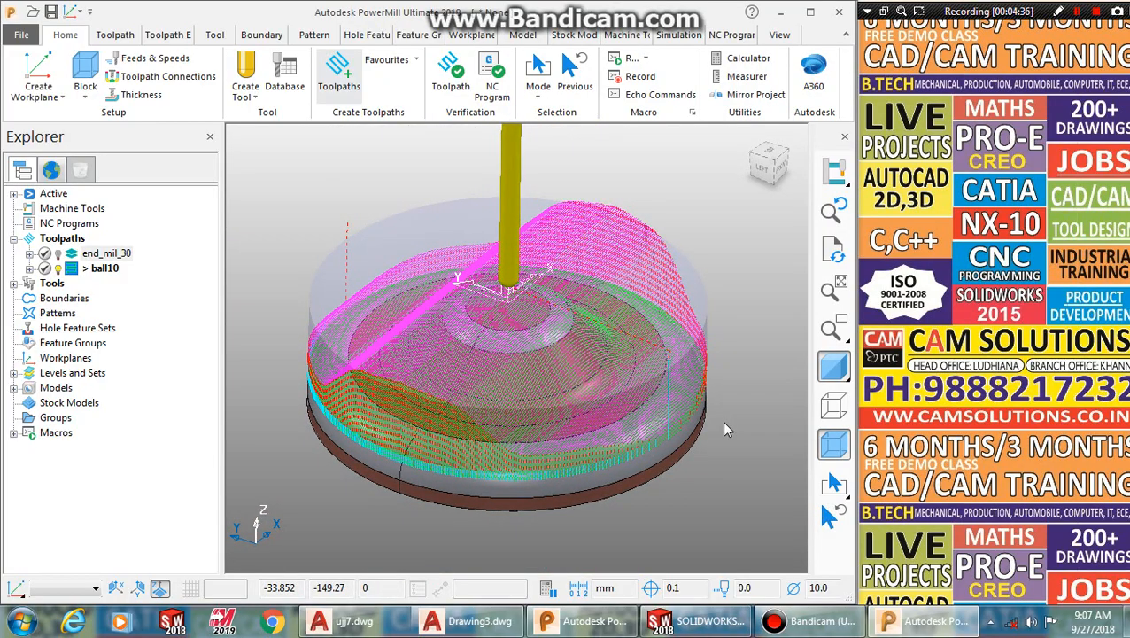
pyautogui.rightClick(102, 268)
pyautogui.click(73, 275)
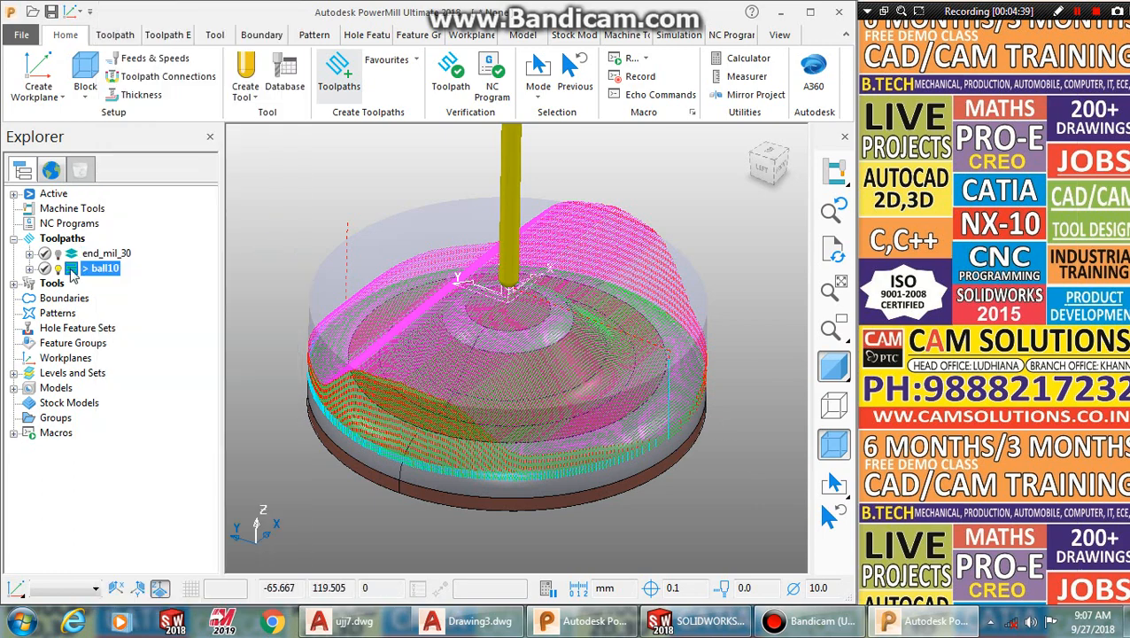
pyautogui.rightClick(74, 275)
pyautogui.click(129, 113)
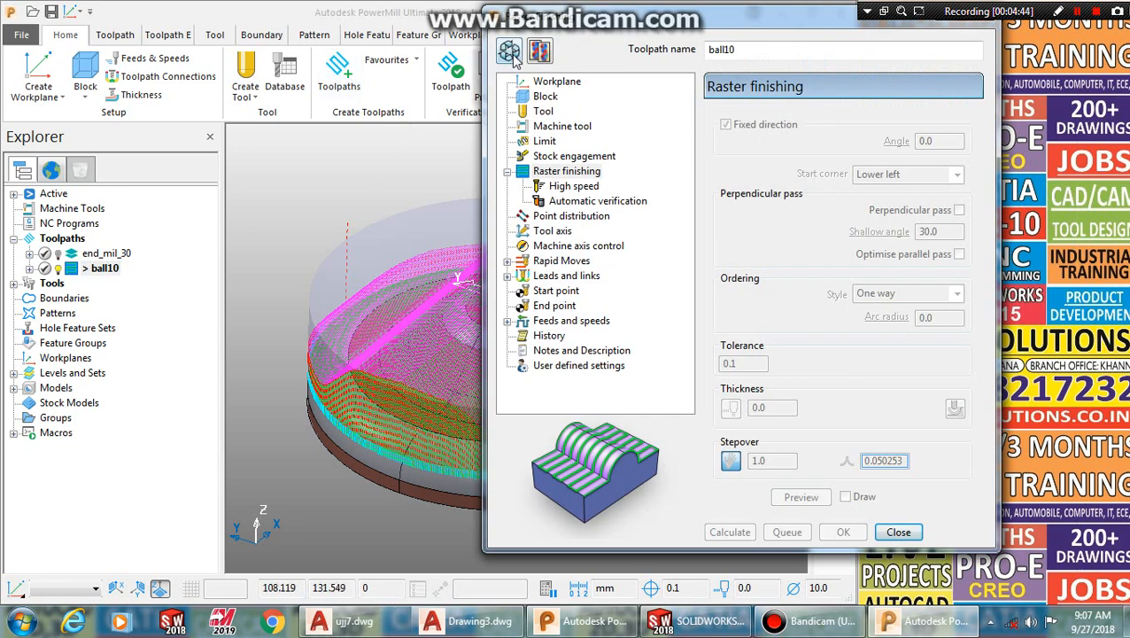
pyautogui.click(511, 52)
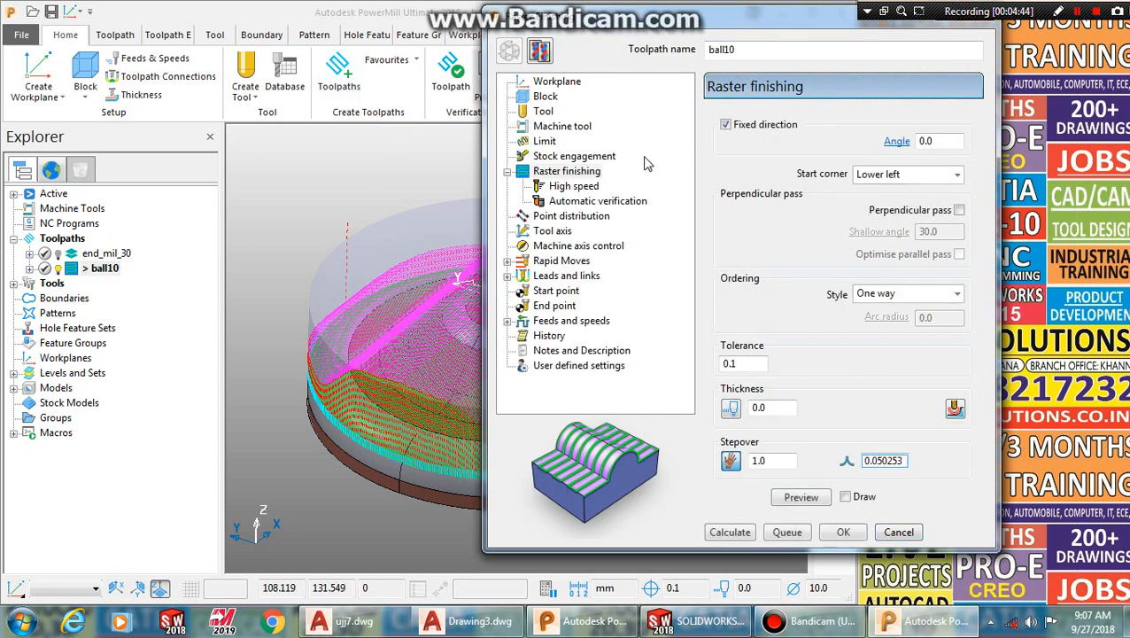
# Step: Set the raster ordering style to Two way, recalculate the ball10 toolpath, and close its settings
pyautogui.click(957, 293)
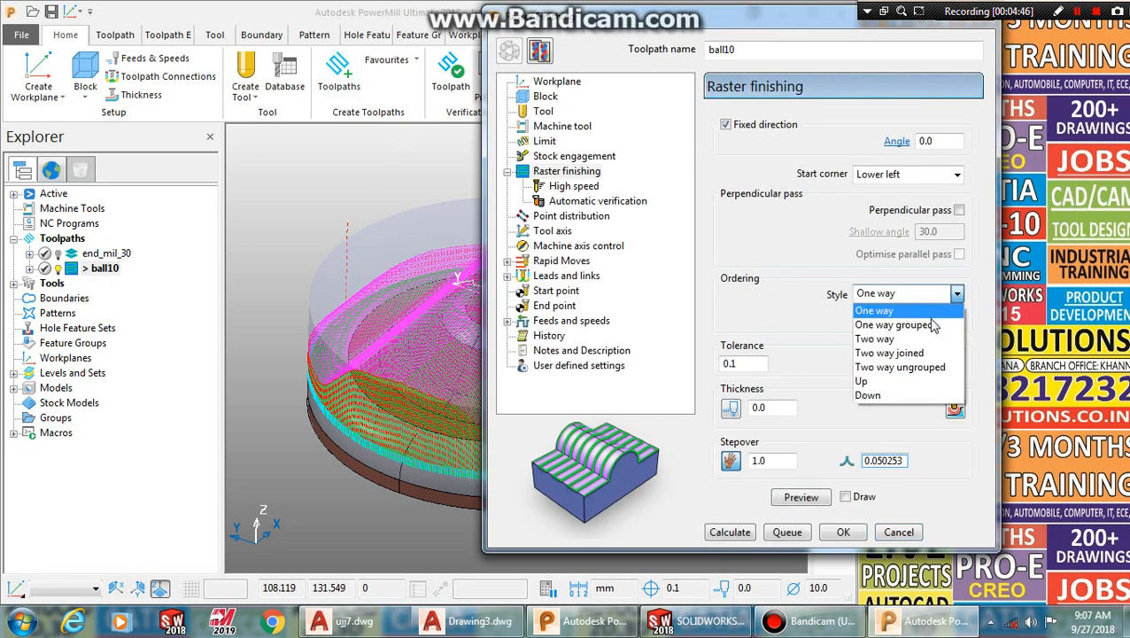
pyautogui.click(921, 338)
pyautogui.click(730, 531)
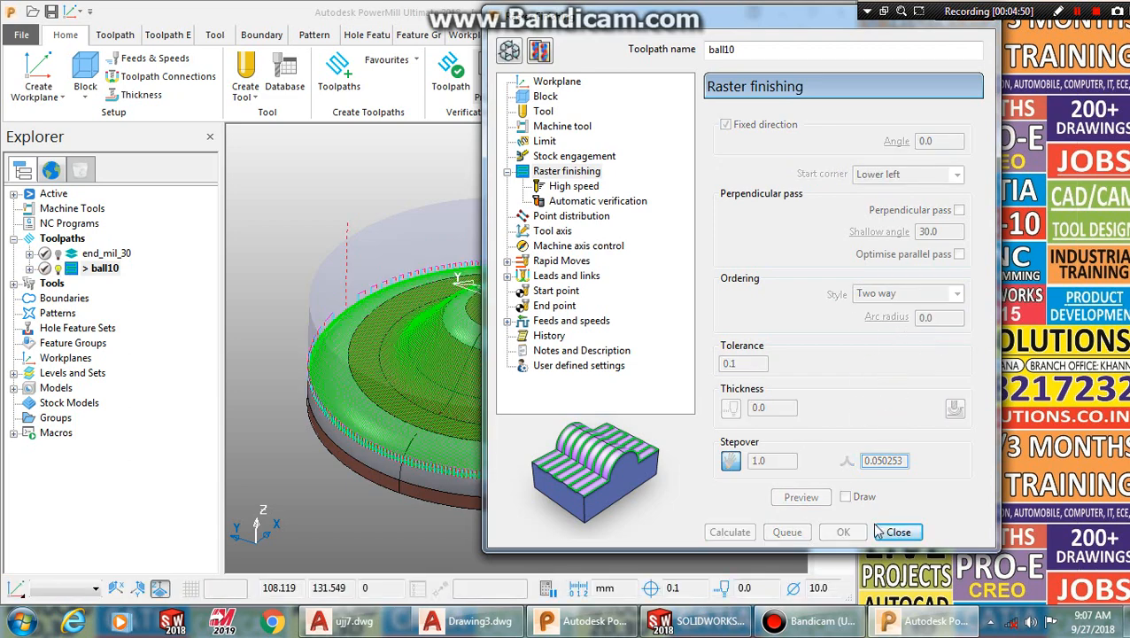
pyautogui.click(893, 535)
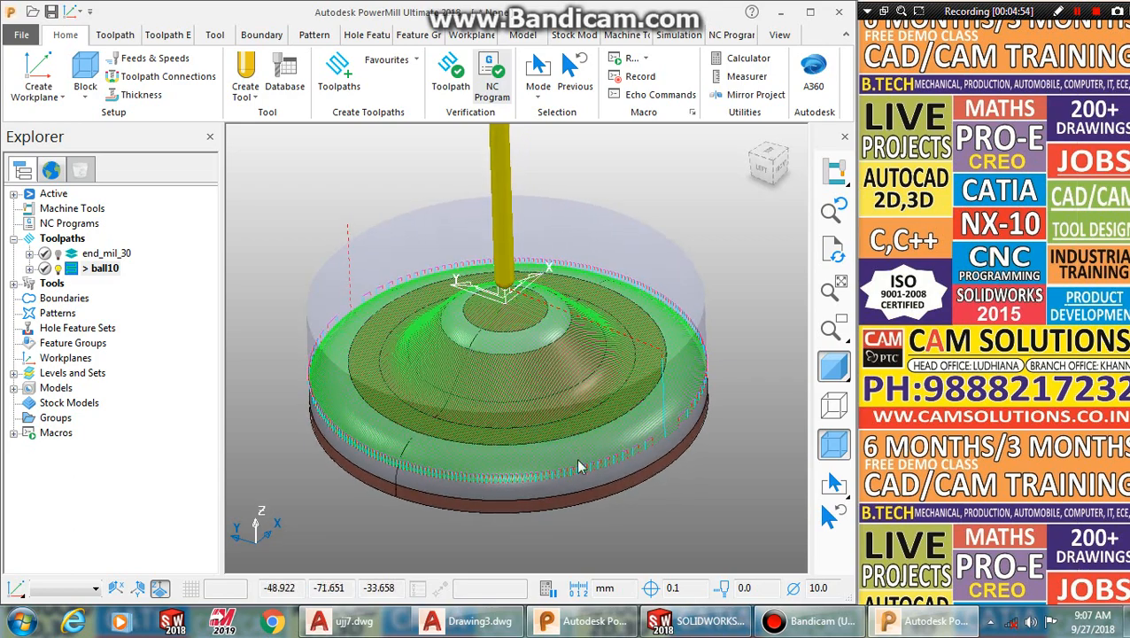
# Step: Inspect the ball10 link moves along the part's outer edge and unlock the toolpath's settings for editing
pyautogui.scroll(5, 601, 470)
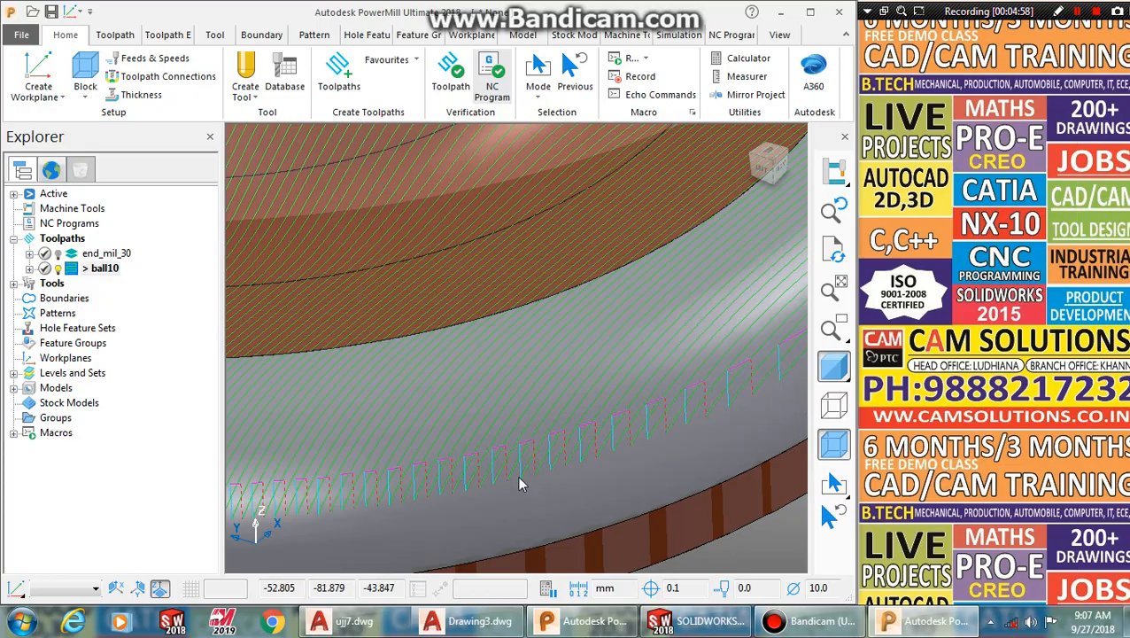
pyautogui.scroll(-5, 540, 459)
pyautogui.moveTo(539, 452); pyautogui.dragTo(512, 361, button='middle')
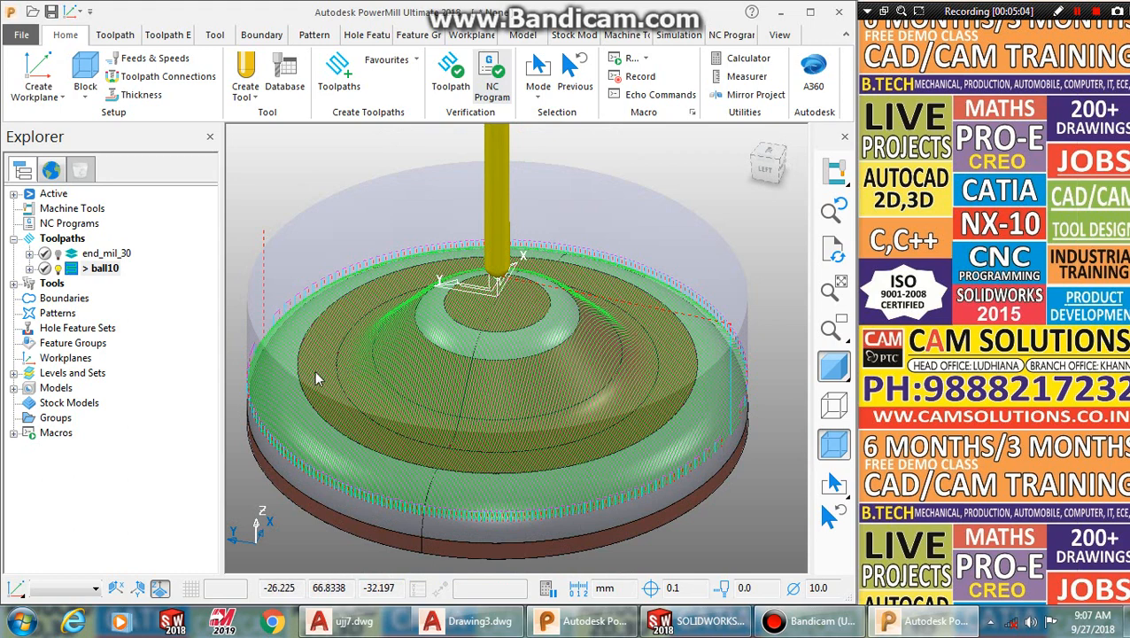
pyautogui.click(71, 269)
pyautogui.rightClick(68, 271)
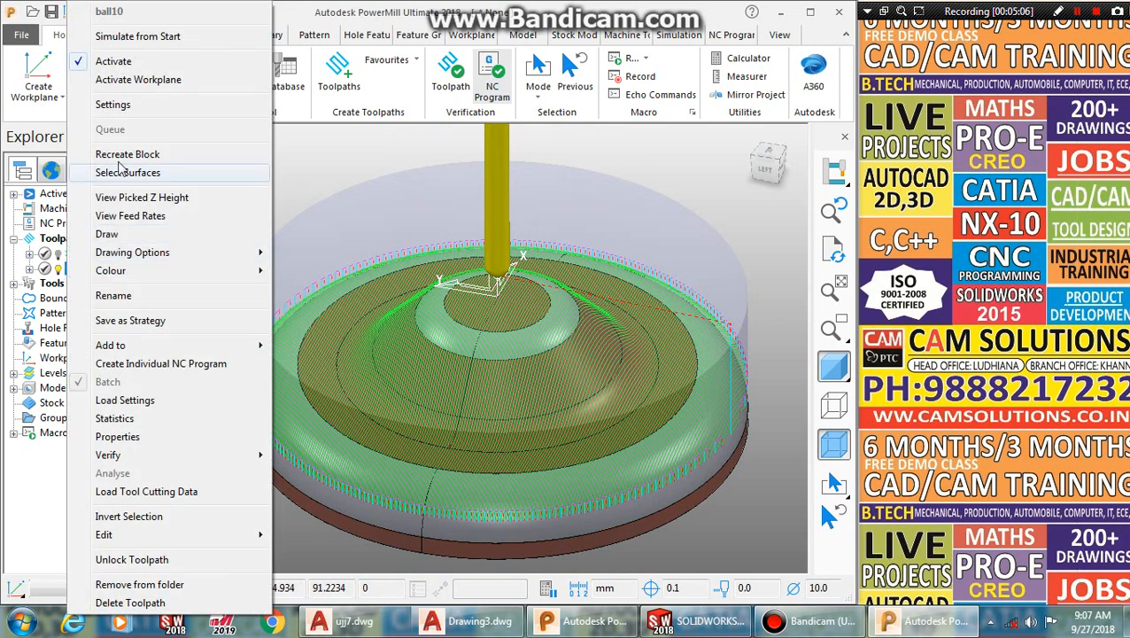
pyautogui.click(116, 108)
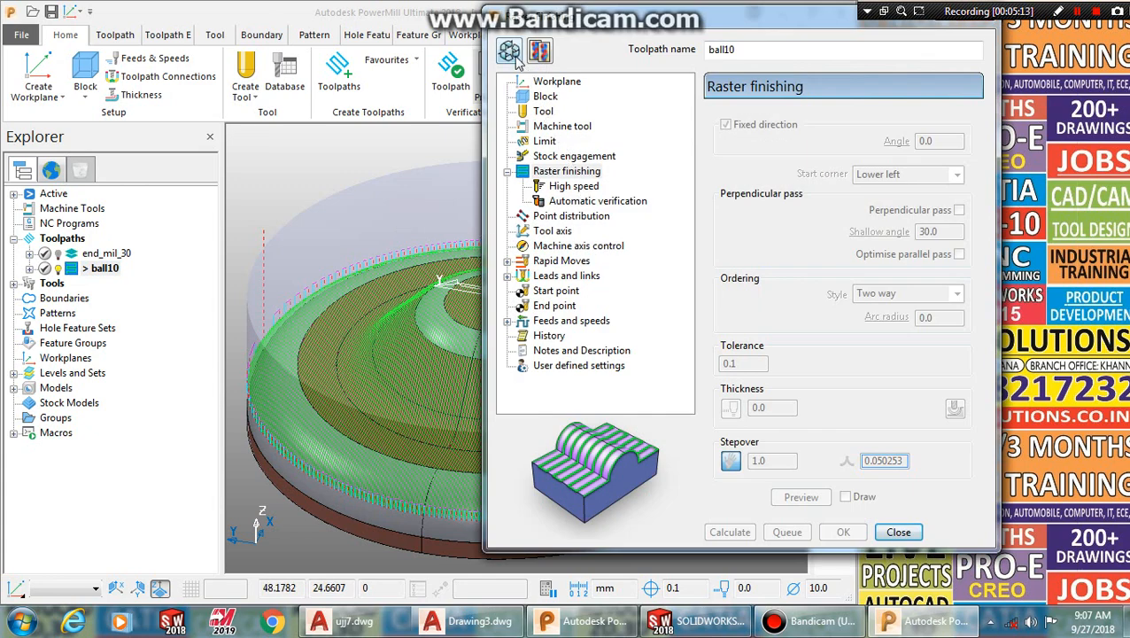
pyautogui.click(512, 52)
# Step: Try to calculate the ball10 raster finishing toolpath with the Two way joined ordering style
pyautogui.click(956, 293)
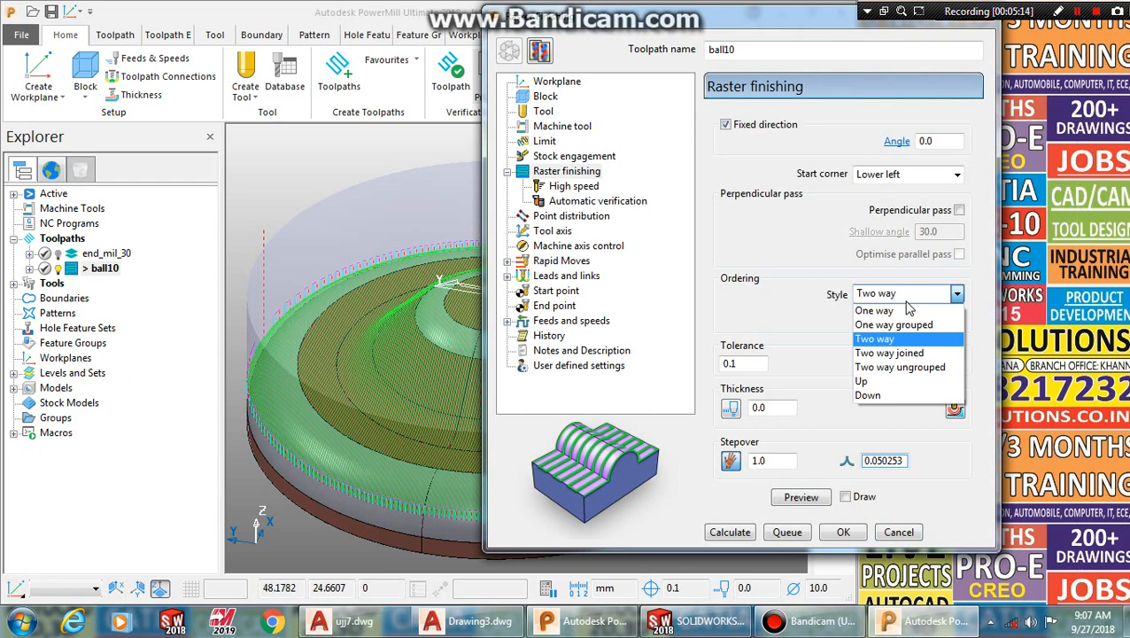
pyautogui.click(937, 356)
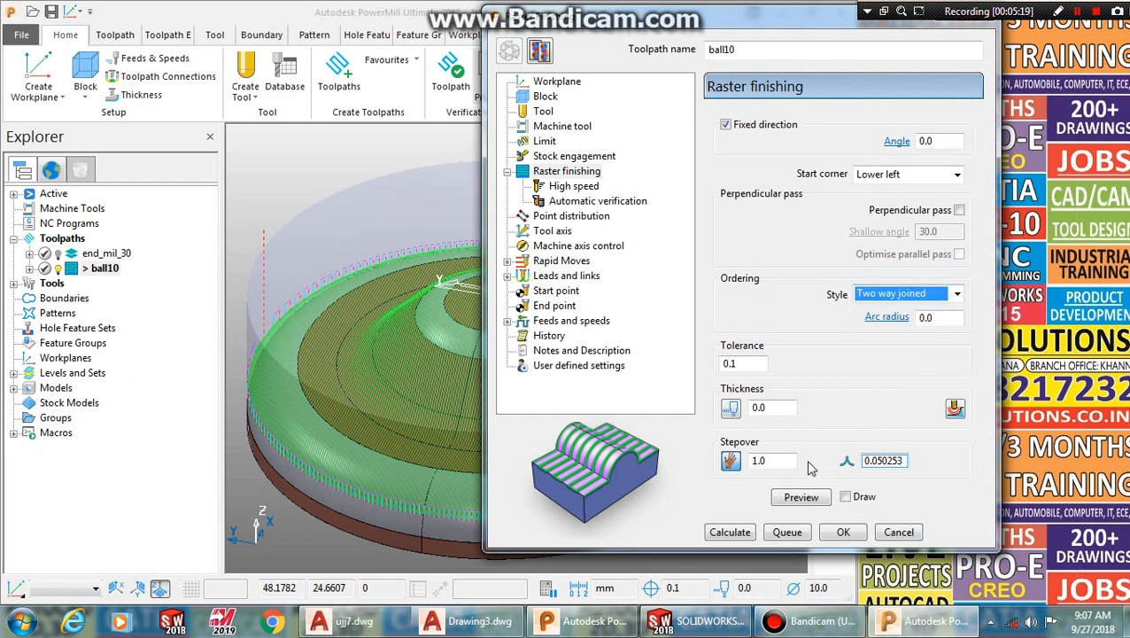
pyautogui.click(750, 533)
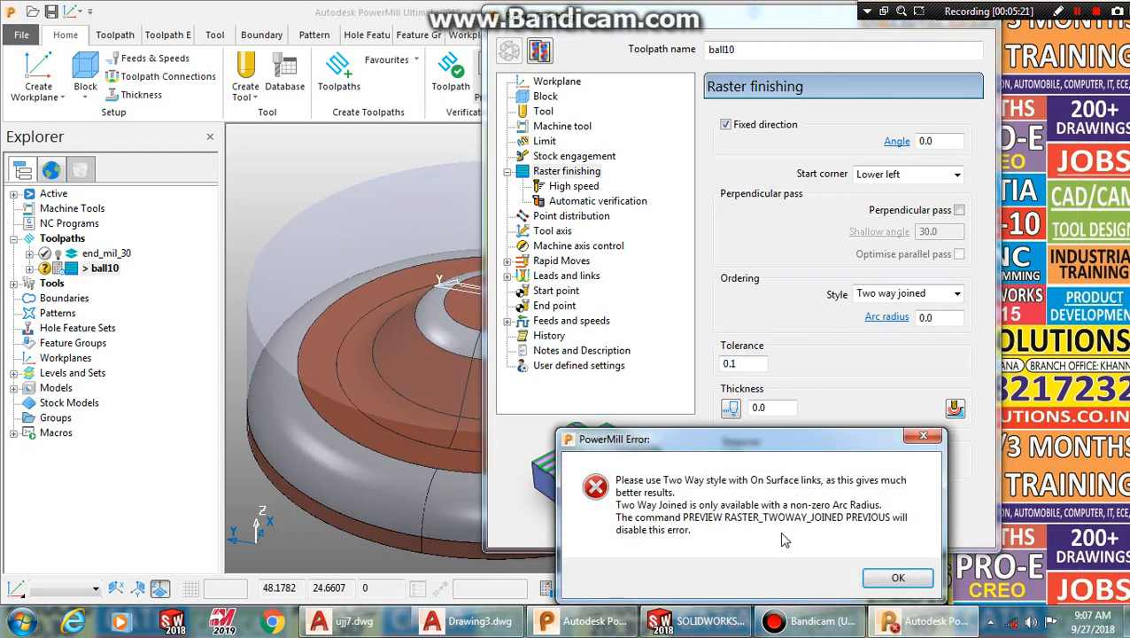
pyautogui.click(902, 575)
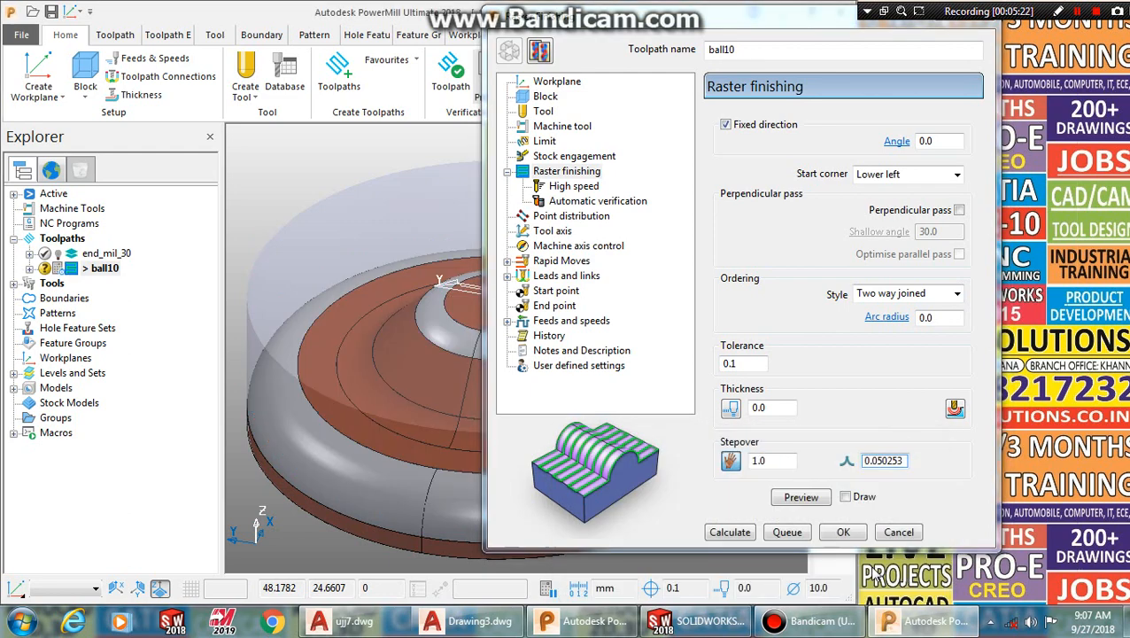
pyautogui.click(821, 498)
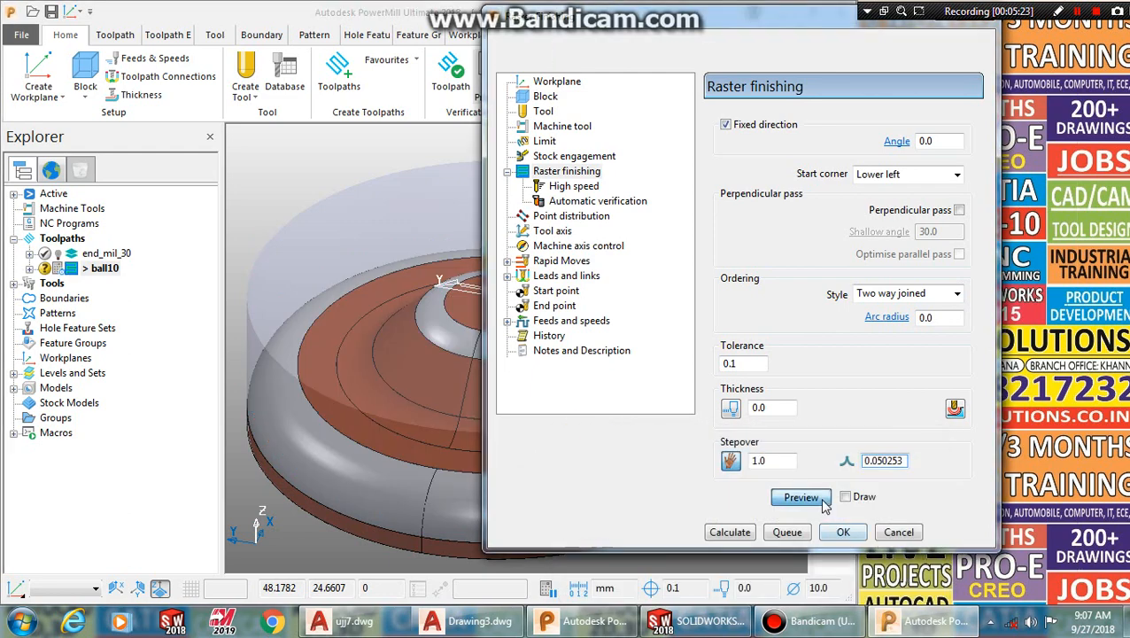
# Step: Set the raster ordering style to Up and recalculate the ball10 toolpath
pyautogui.click(890, 294)
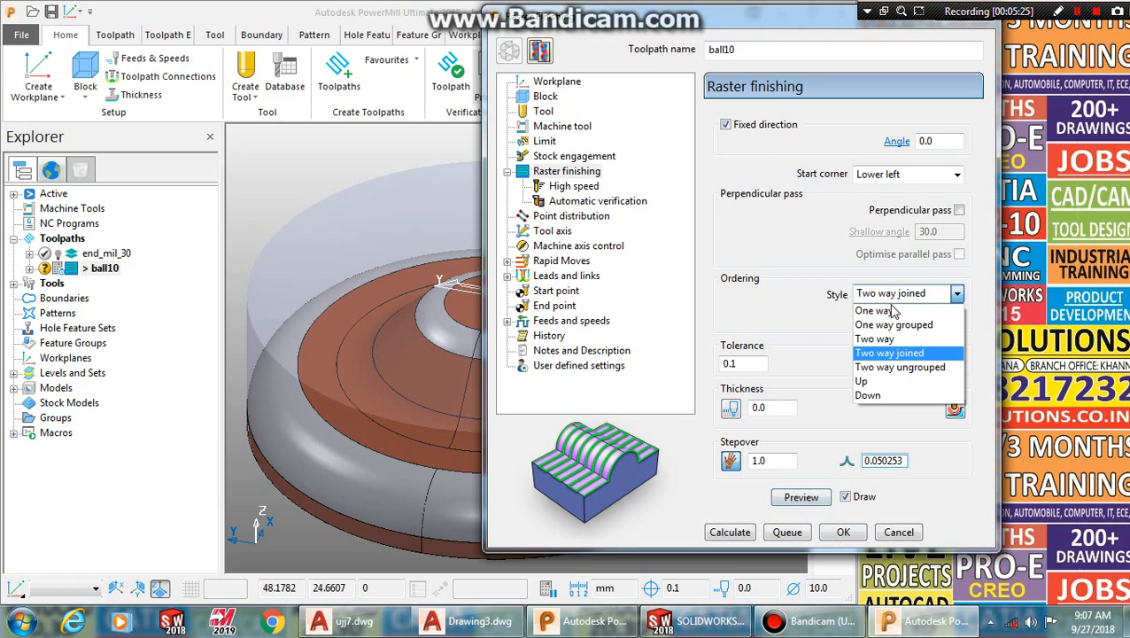
pyautogui.click(903, 382)
pyautogui.click(732, 534)
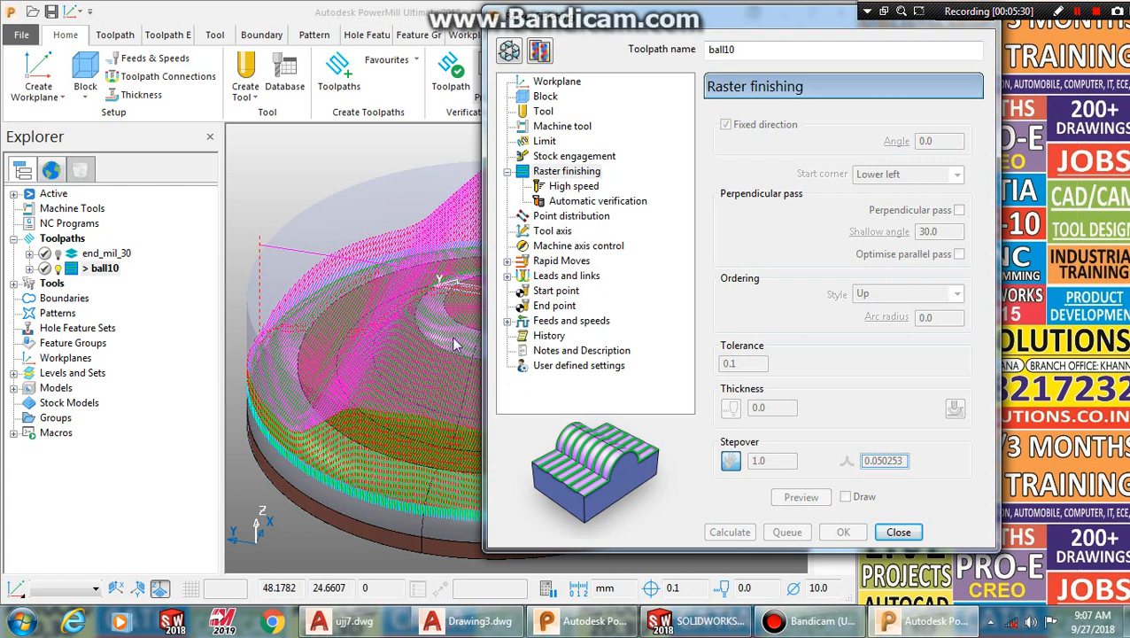
pyautogui.scroll(-4, 456, 345)
pyautogui.scroll(3, 451, 321)
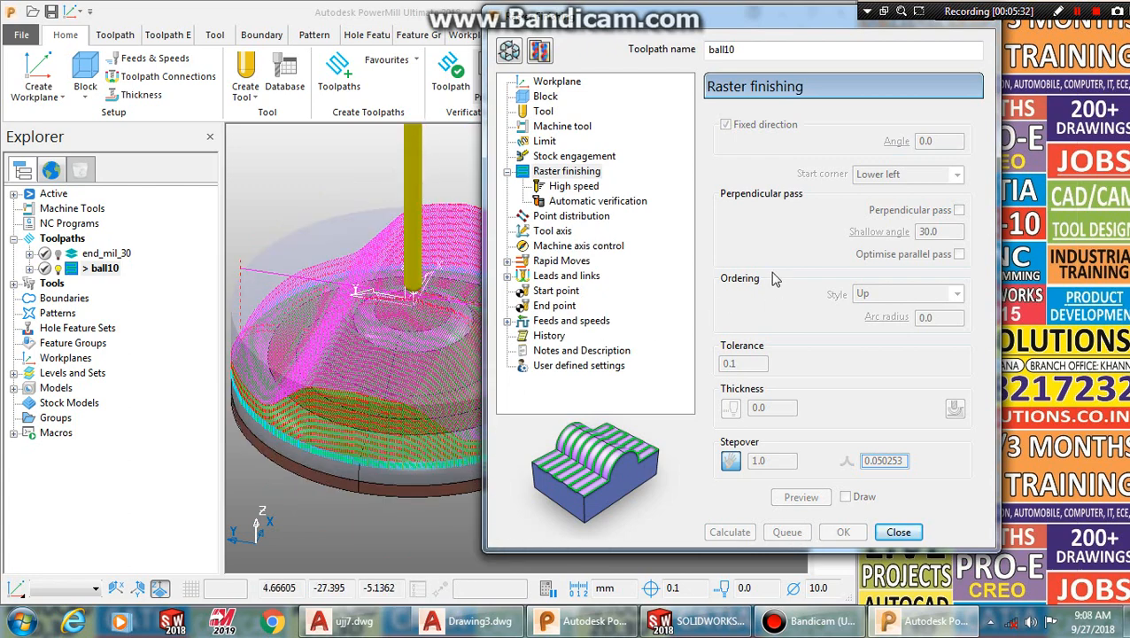
# Step: Unlock ball10 again, recalculate it with the Two way ordering style, and close its settings
pyautogui.click(516, 56)
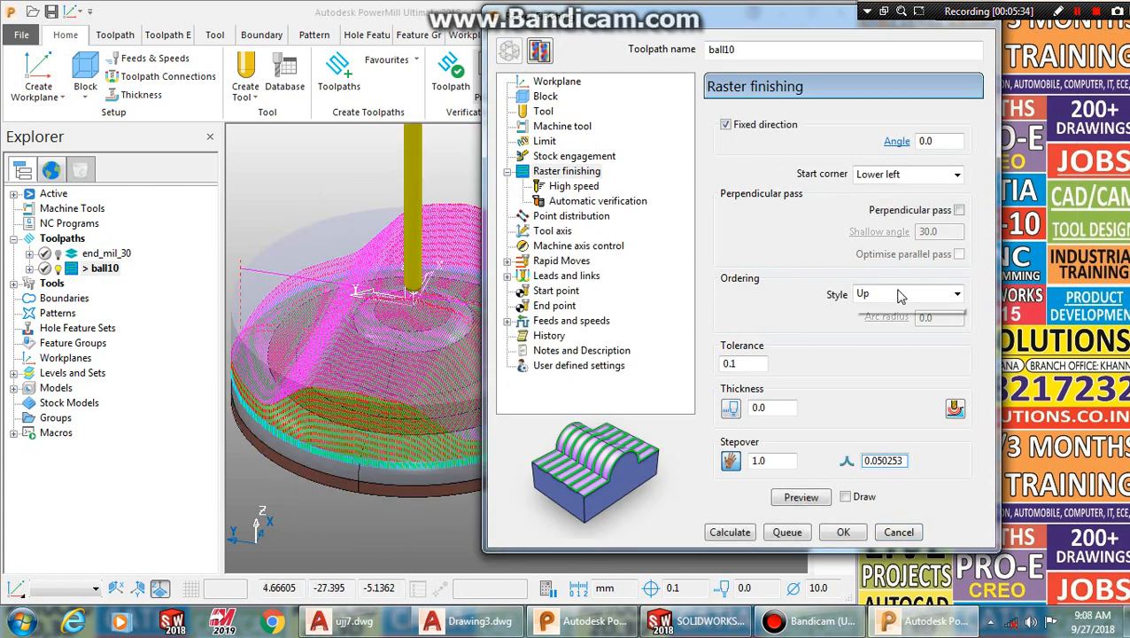
pyautogui.click(897, 293)
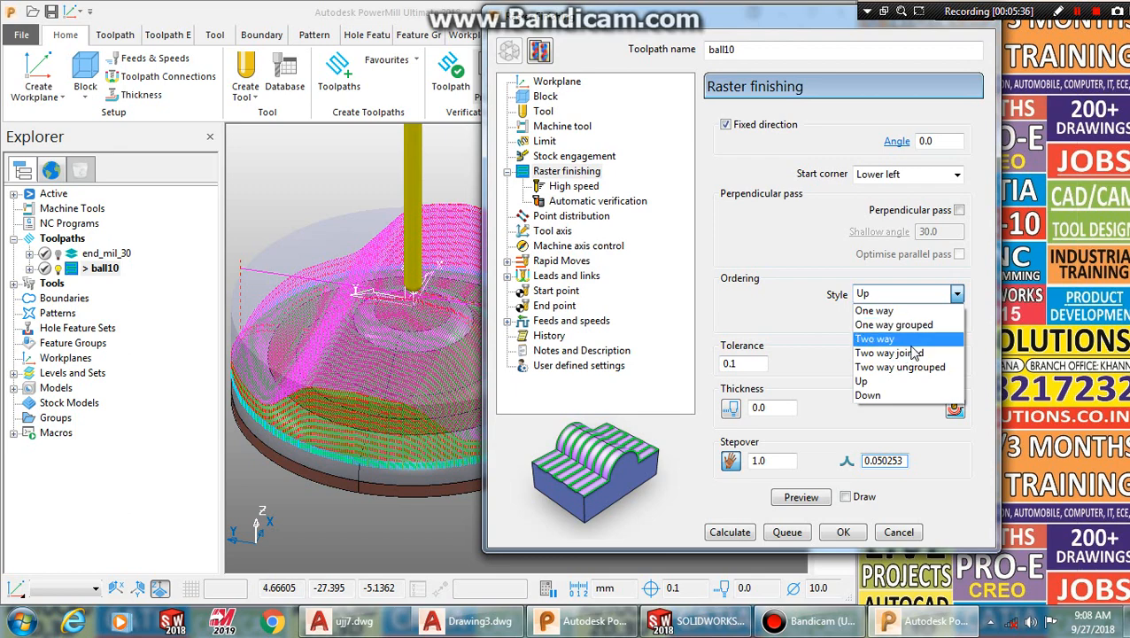
pyautogui.click(886, 339)
pyautogui.click(743, 534)
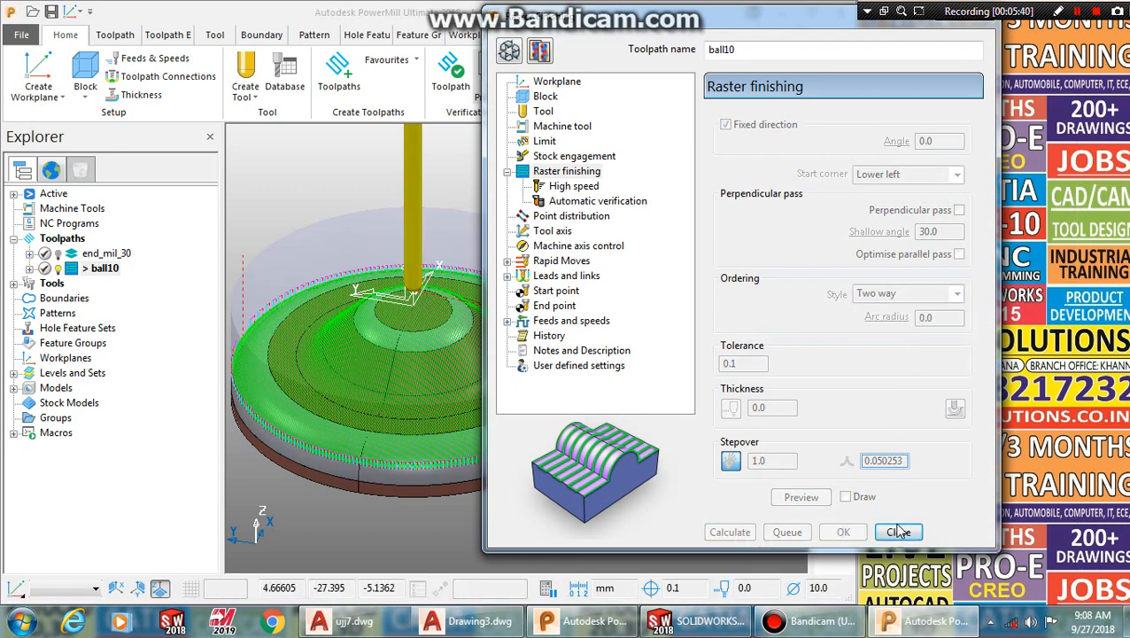
pyautogui.click(896, 533)
pyautogui.scroll(3, 441, 358)
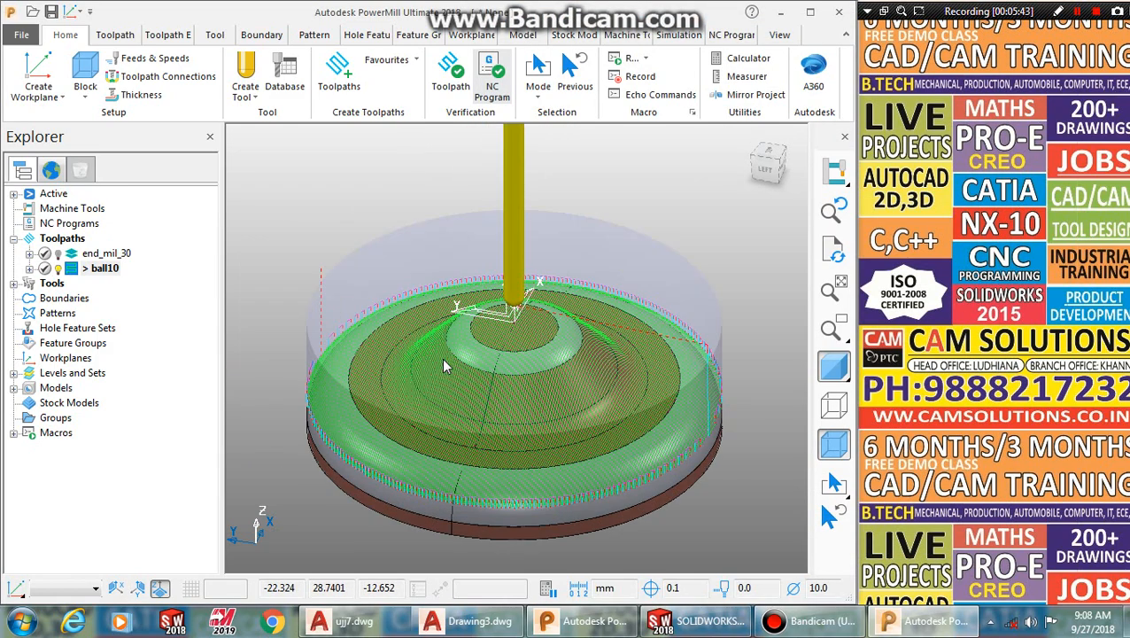
pyautogui.scroll(3, 441, 363)
pyautogui.moveTo(467, 356); pyautogui.dragTo(473, 354, button='middle')
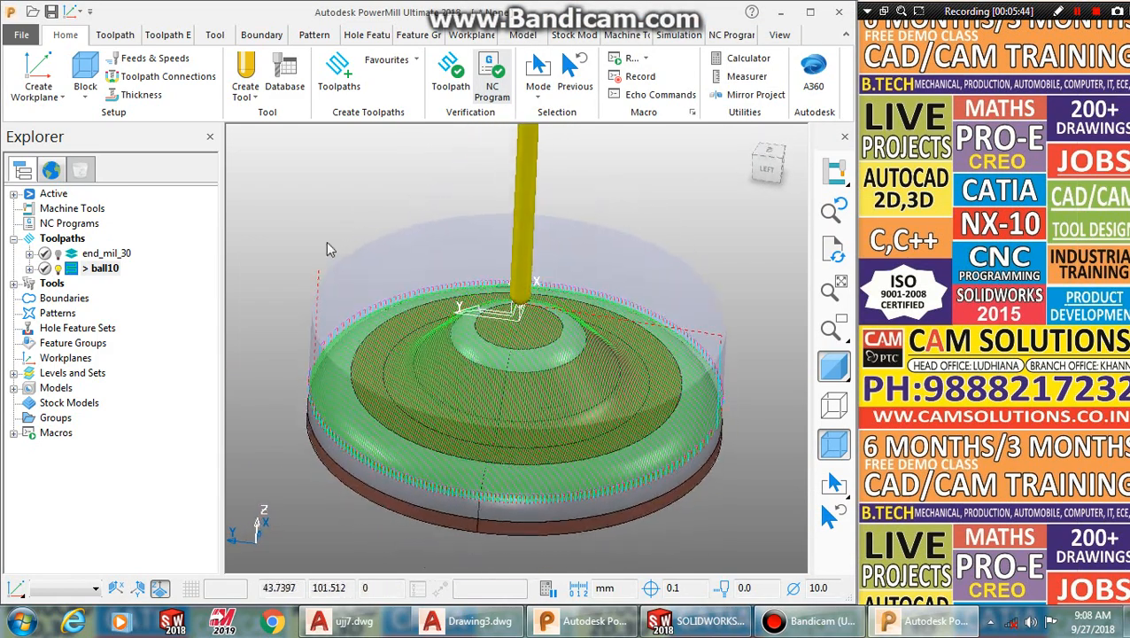
# Step: Delete the ball10 raster finishing toolpath
pyautogui.rightClick(97, 270)
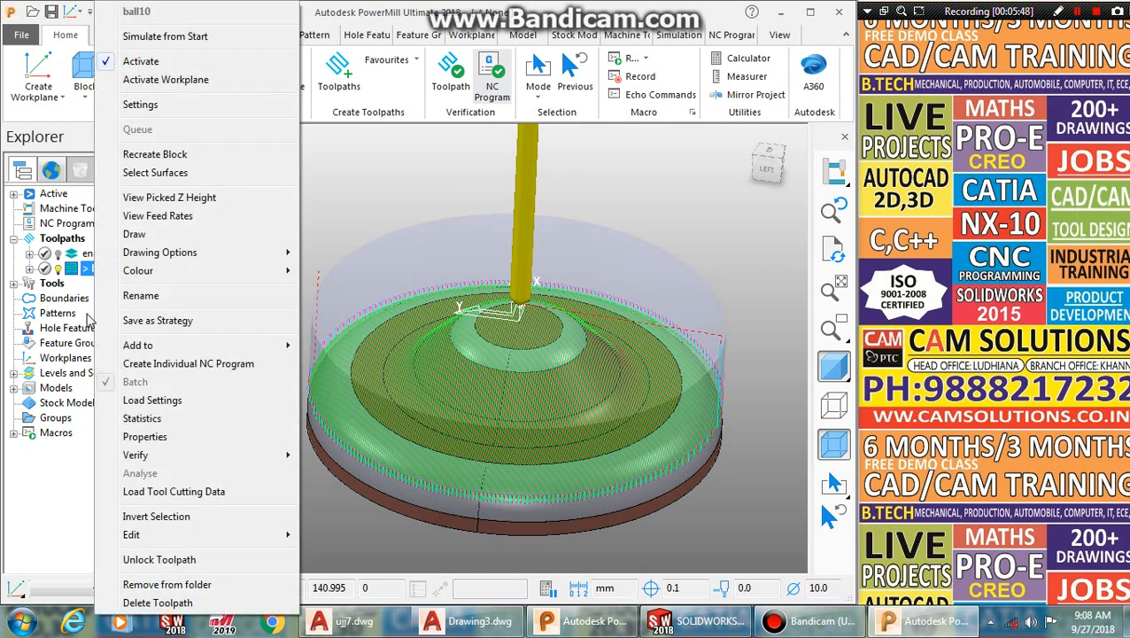
pyautogui.click(166, 603)
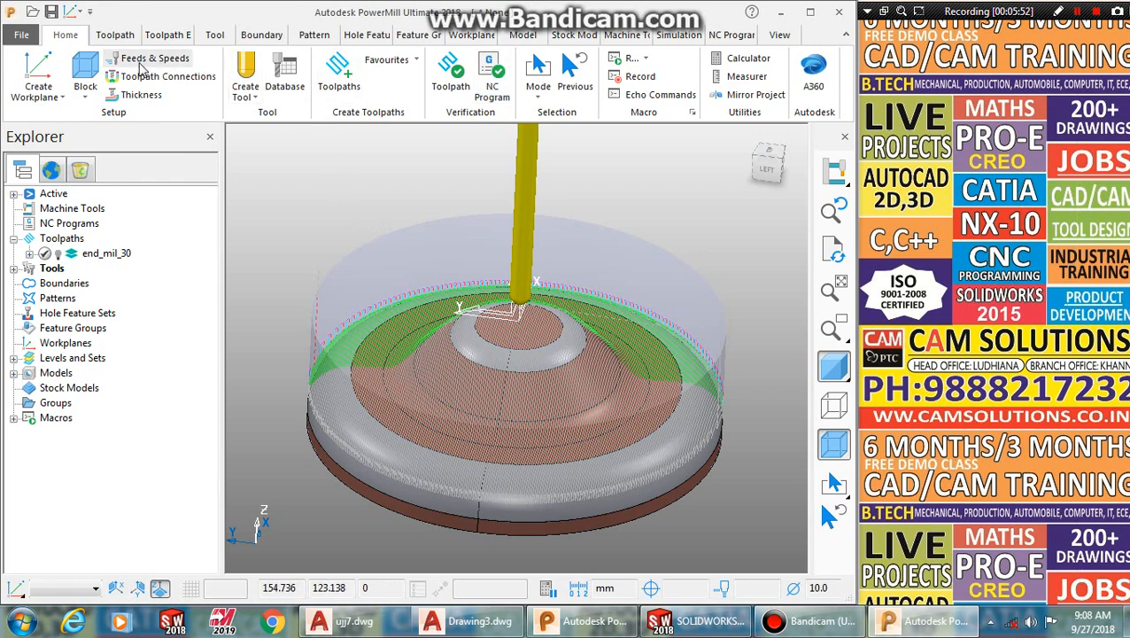
pyautogui.click(114, 34)
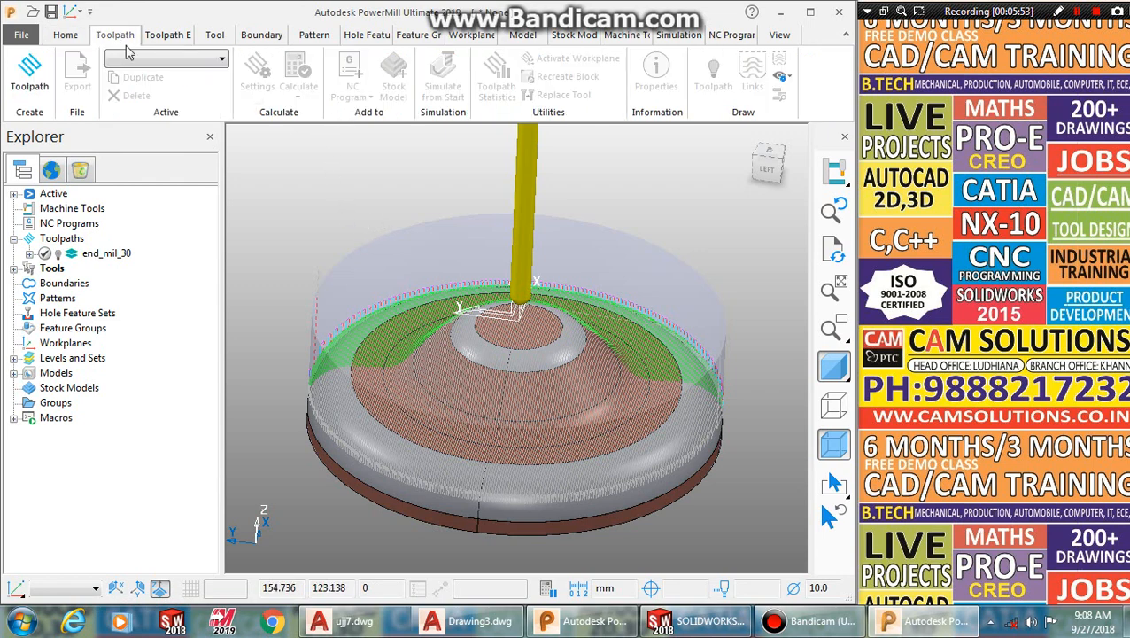
# Step: Create a new finishing toolpath using the Spiral Finishing strategy
pyautogui.click(65, 35)
pyautogui.click(339, 73)
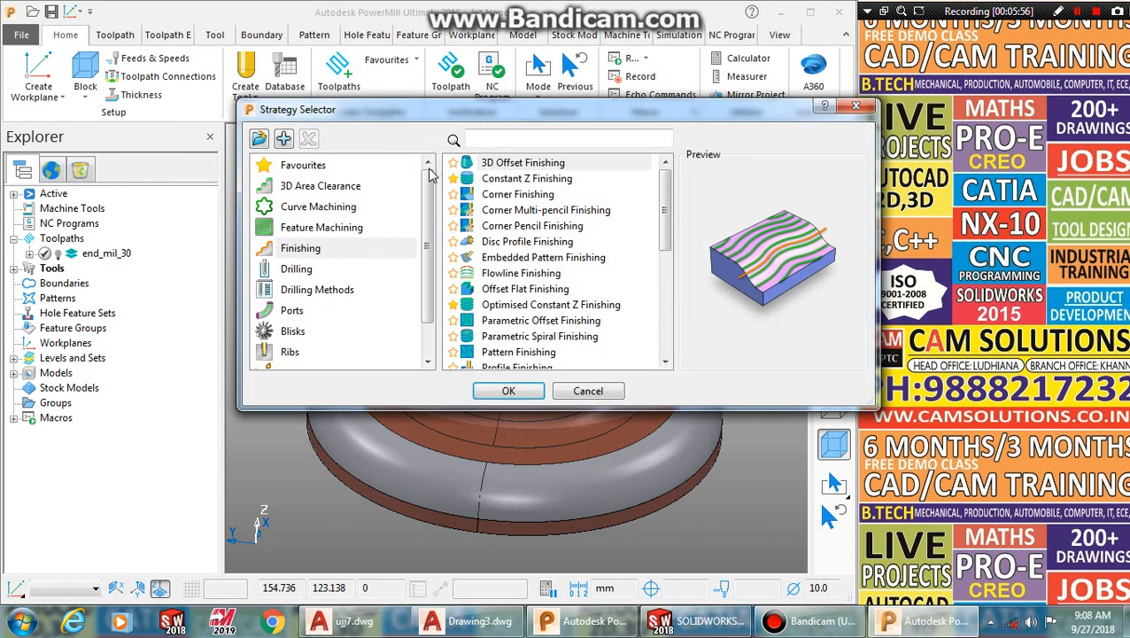
pyautogui.click(549, 305)
pyautogui.scroll(-5, 536, 315)
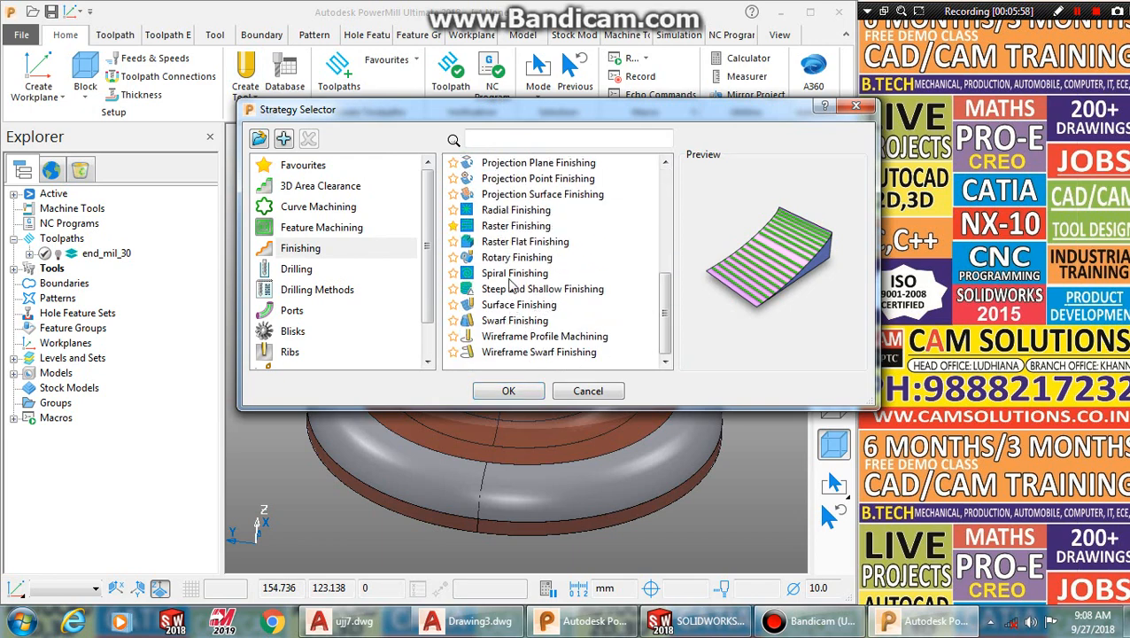
pyautogui.click(512, 273)
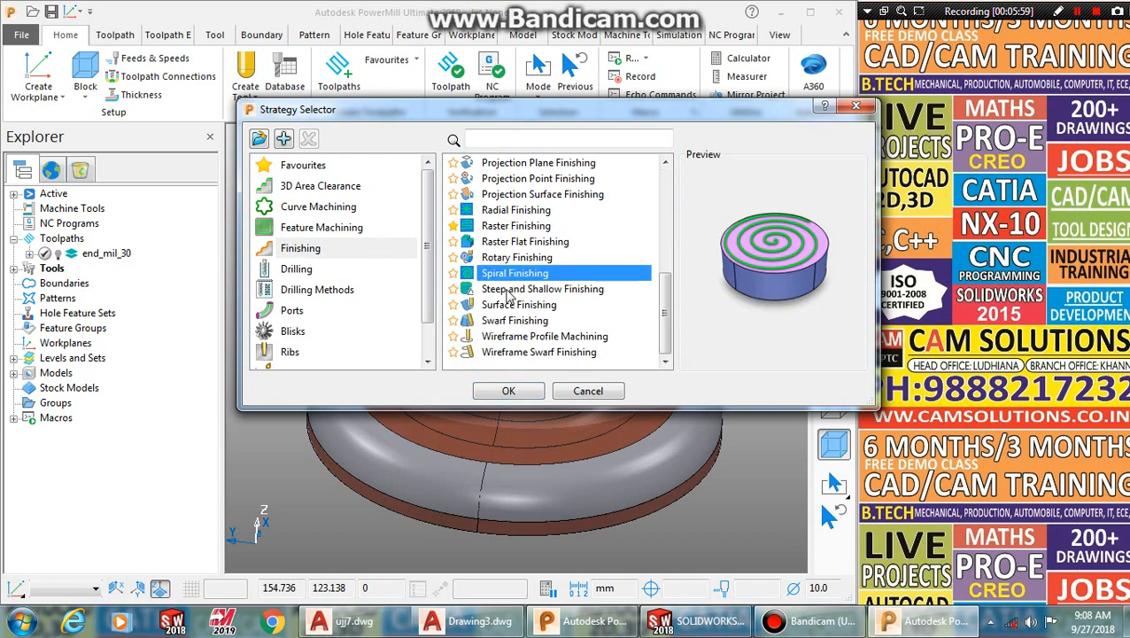
pyautogui.click(503, 228)
pyautogui.click(519, 277)
pyautogui.click(509, 392)
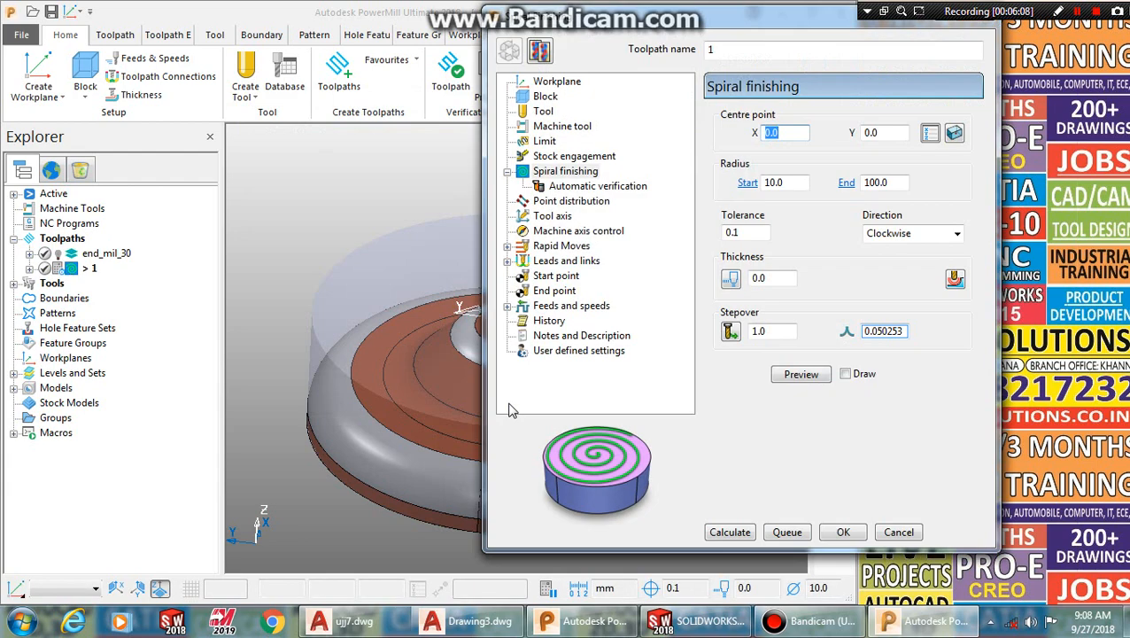
# Step: Set the spiral's start radius to 0, calculate the toolpath with the 10 mm ball nosed tool, and close the dialog
pyautogui.doubleClick(794, 182)
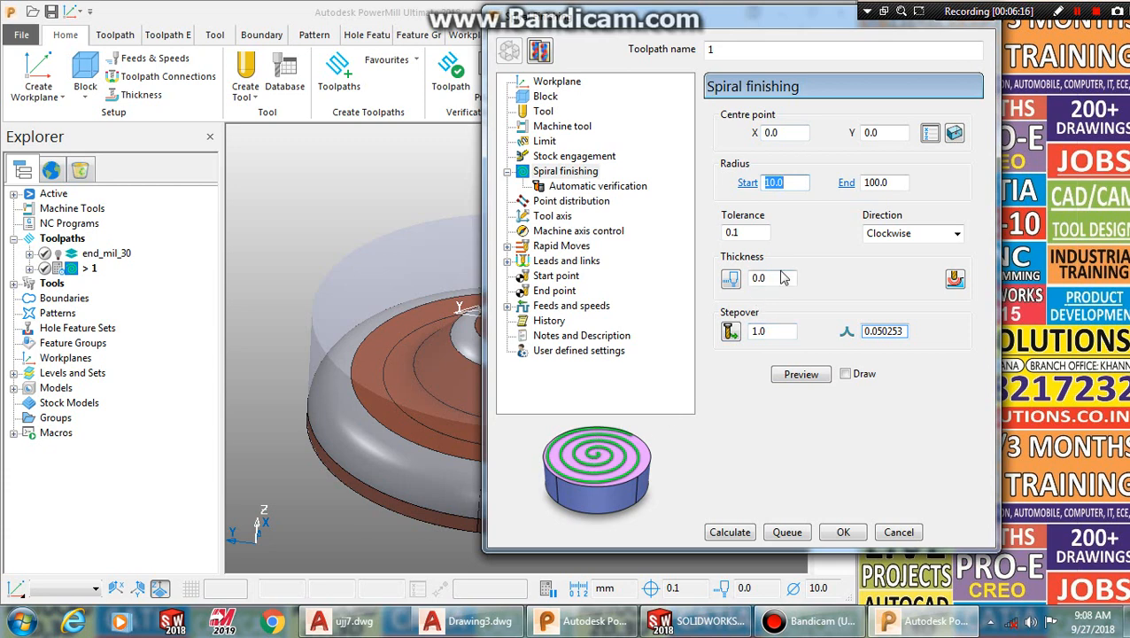
pyautogui.doubleClick(898, 184)
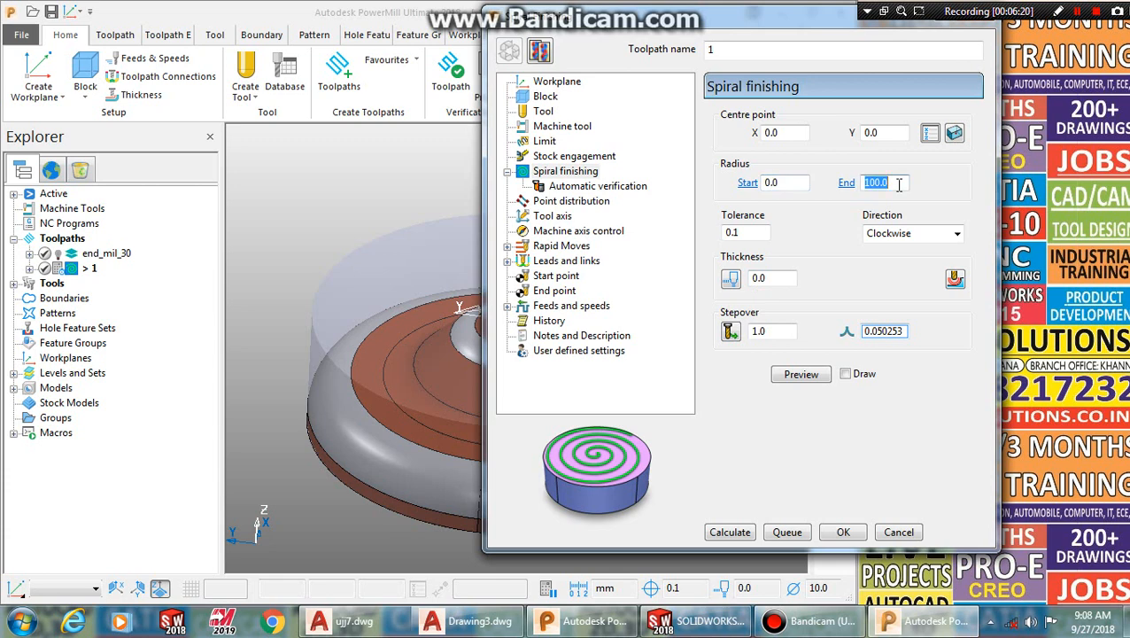
pyautogui.doubleClick(780, 280)
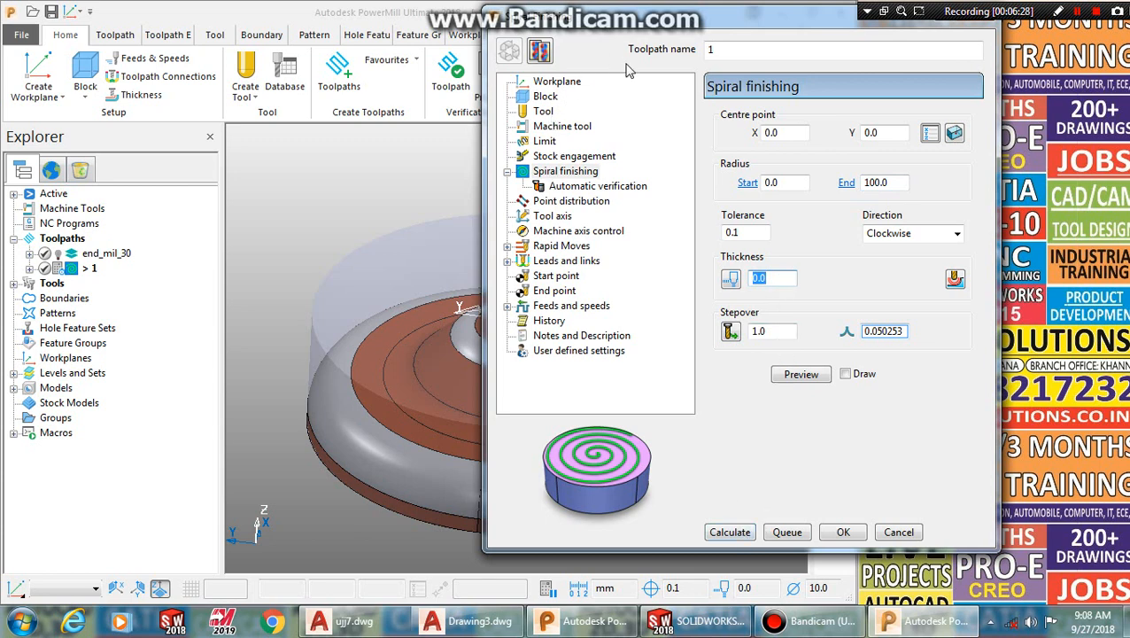
pyautogui.click(543, 111)
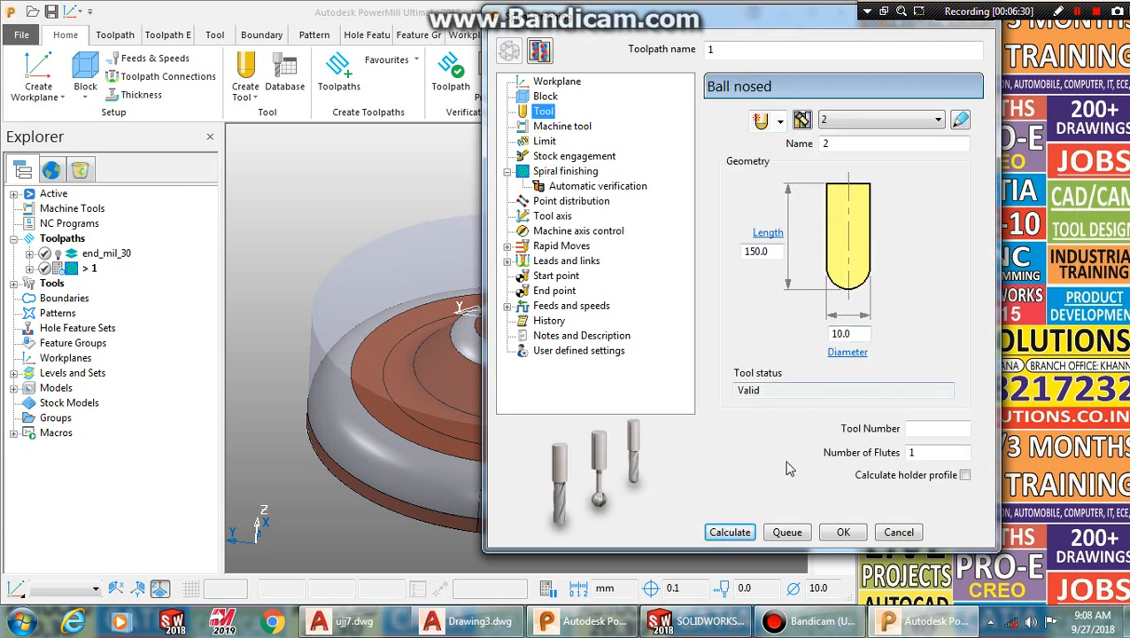
pyautogui.click(751, 533)
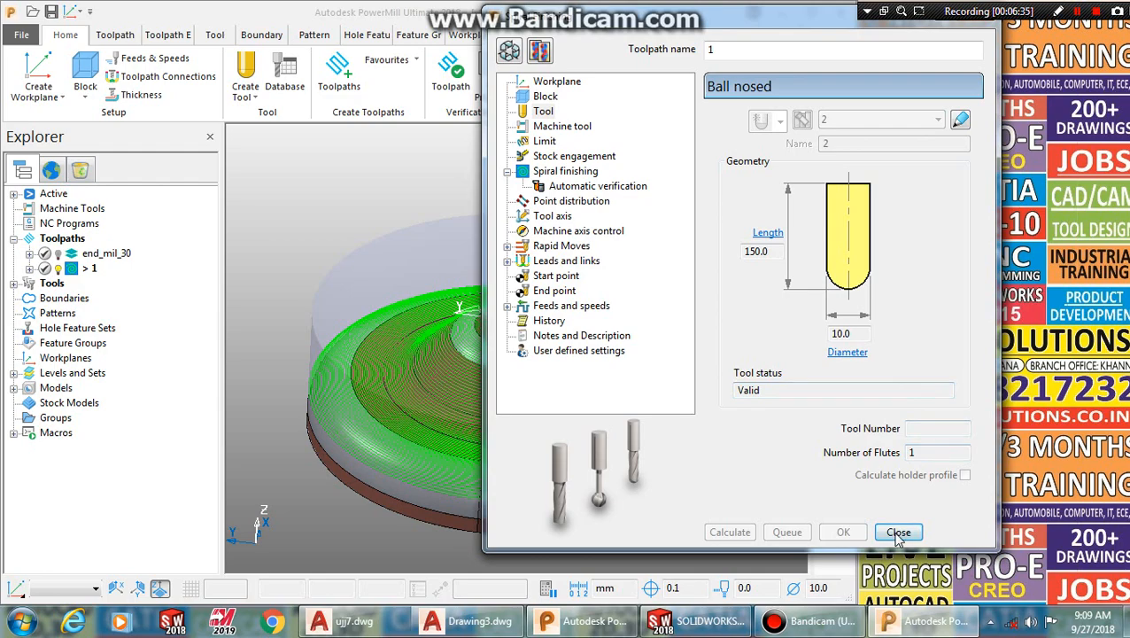
pyautogui.click(899, 533)
# Step: Unlock spiral finishing toolpath 1, set its start radius to 20, recalculate it, and close its settings
pyautogui.moveTo(536, 389); pyautogui.dragTo(546, 286, button='middle')
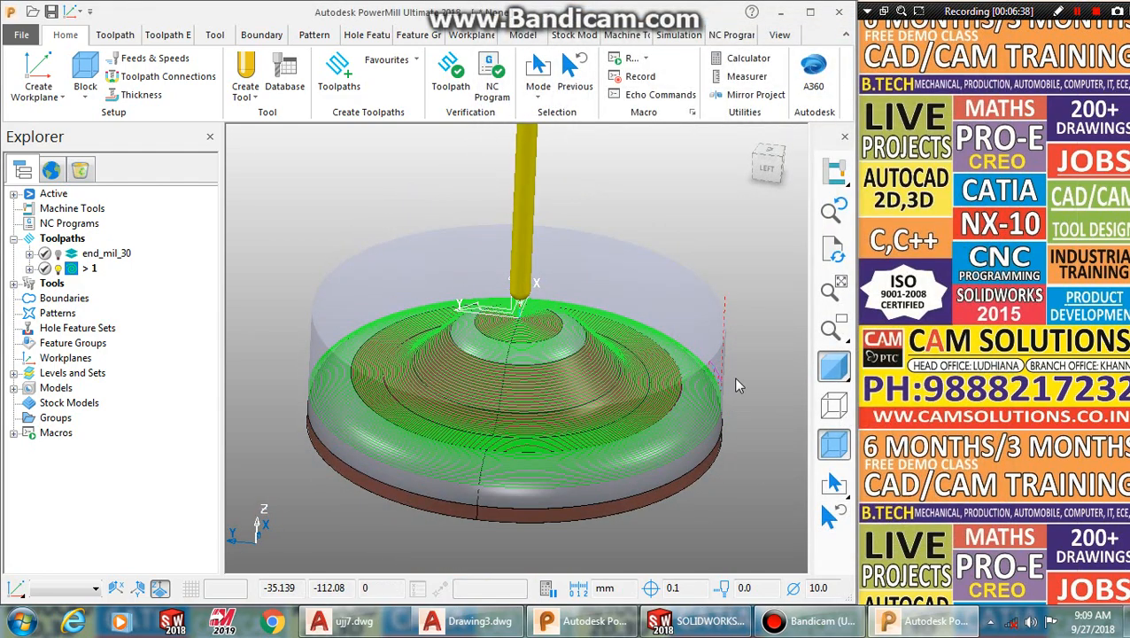
pyautogui.moveTo(738, 385); pyautogui.dragTo(576, 413, button='middle')
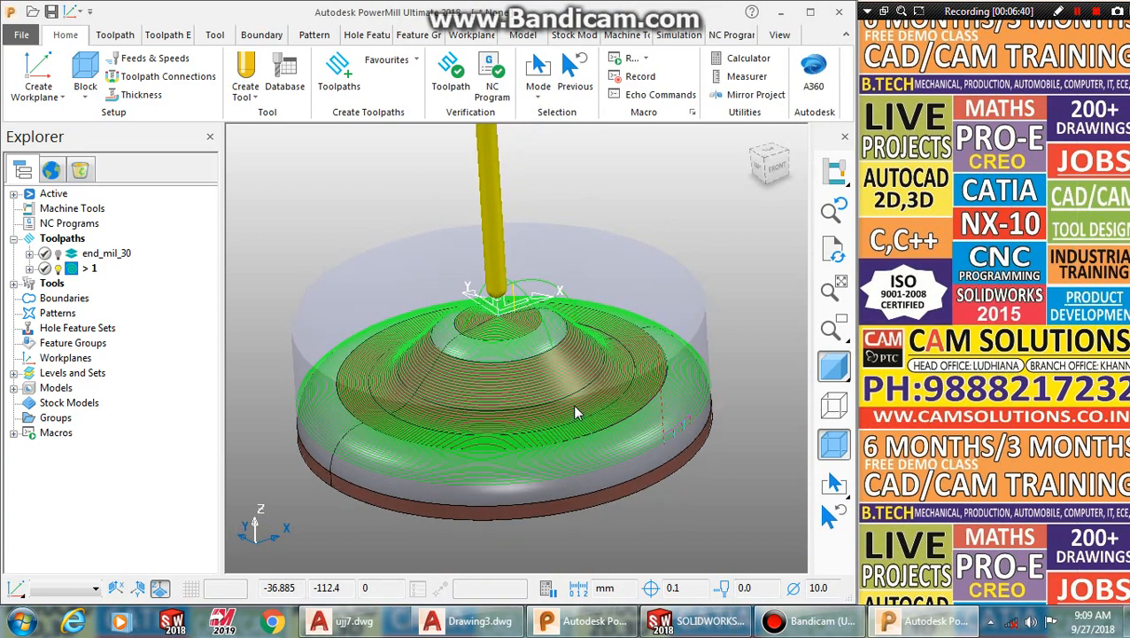
pyautogui.scroll(5, 620, 426)
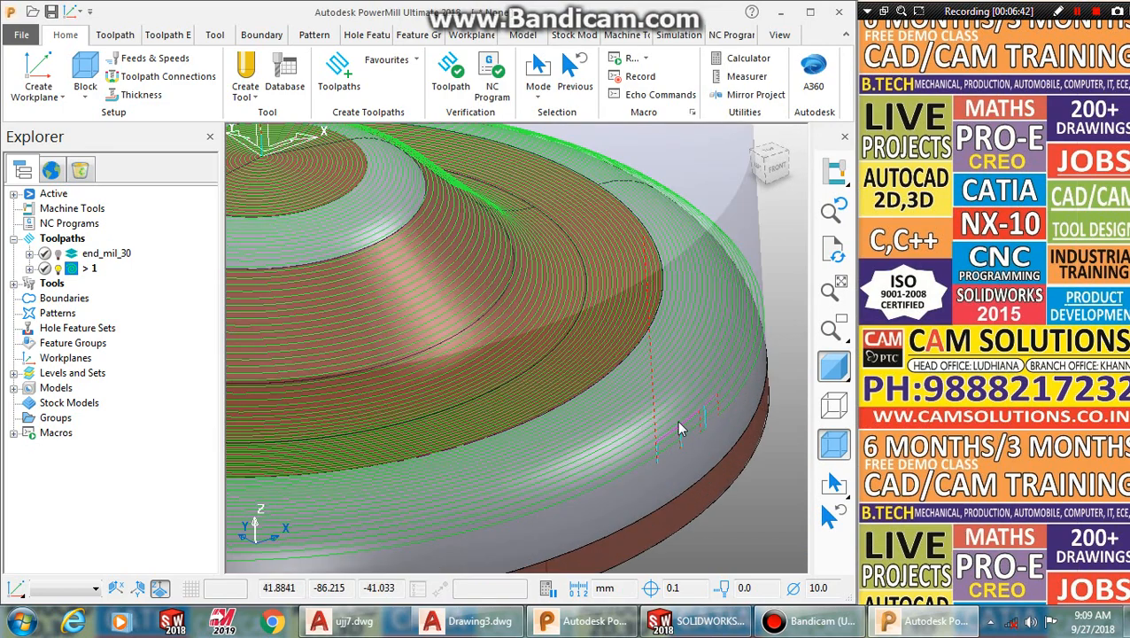
pyautogui.scroll(-5, 680, 430)
pyautogui.moveTo(606, 354); pyautogui.dragTo(605, 391, button='middle')
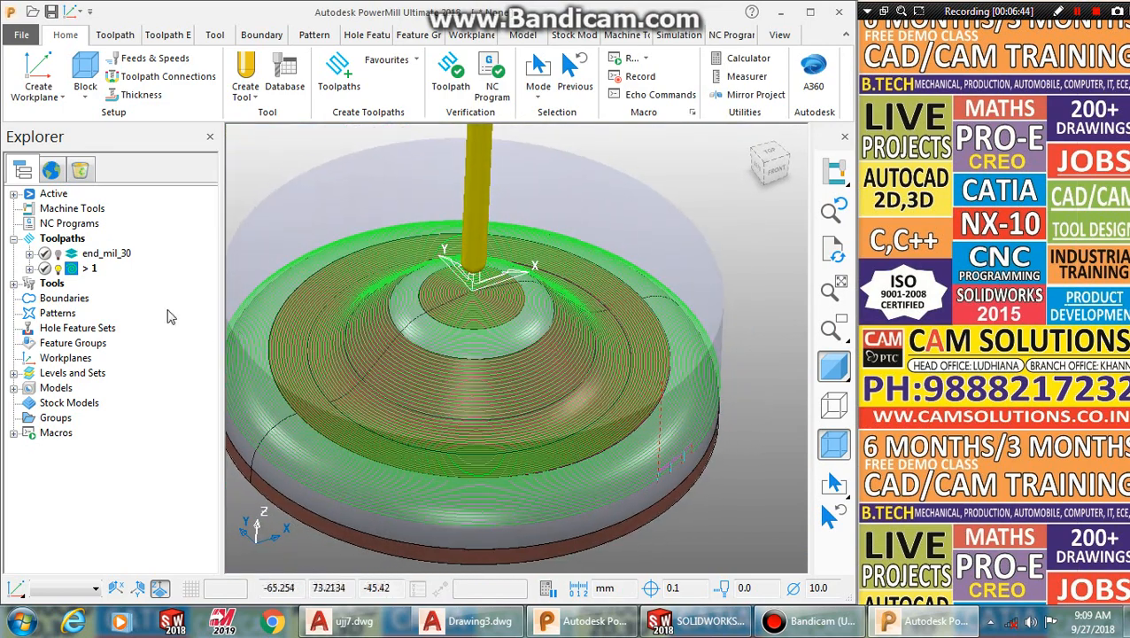
pyautogui.rightClick(74, 269)
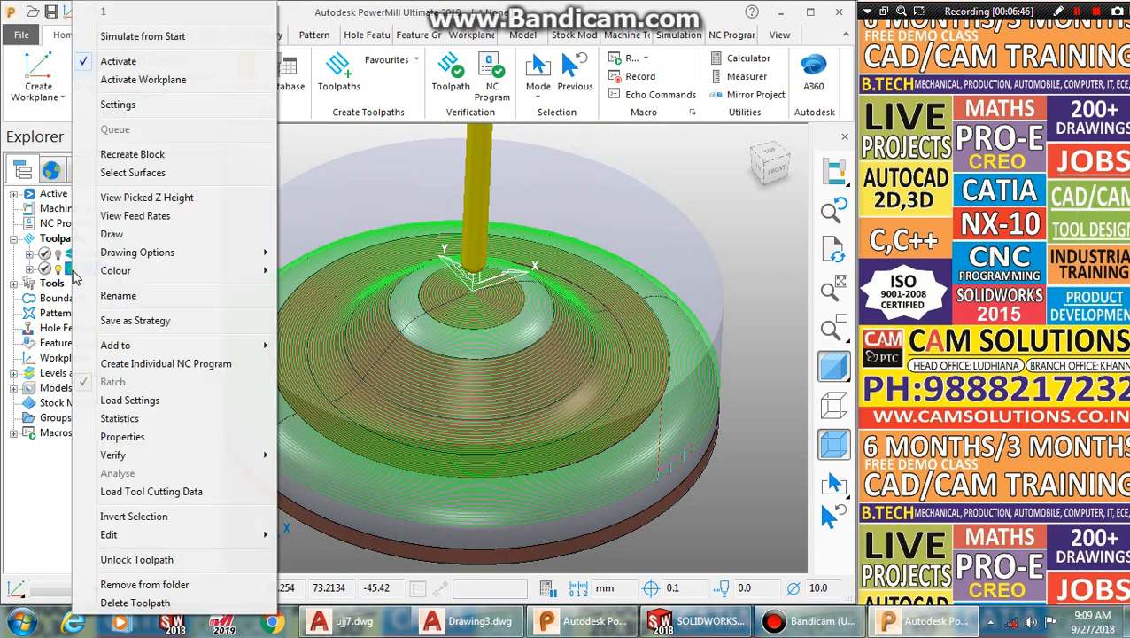
pyautogui.click(138, 104)
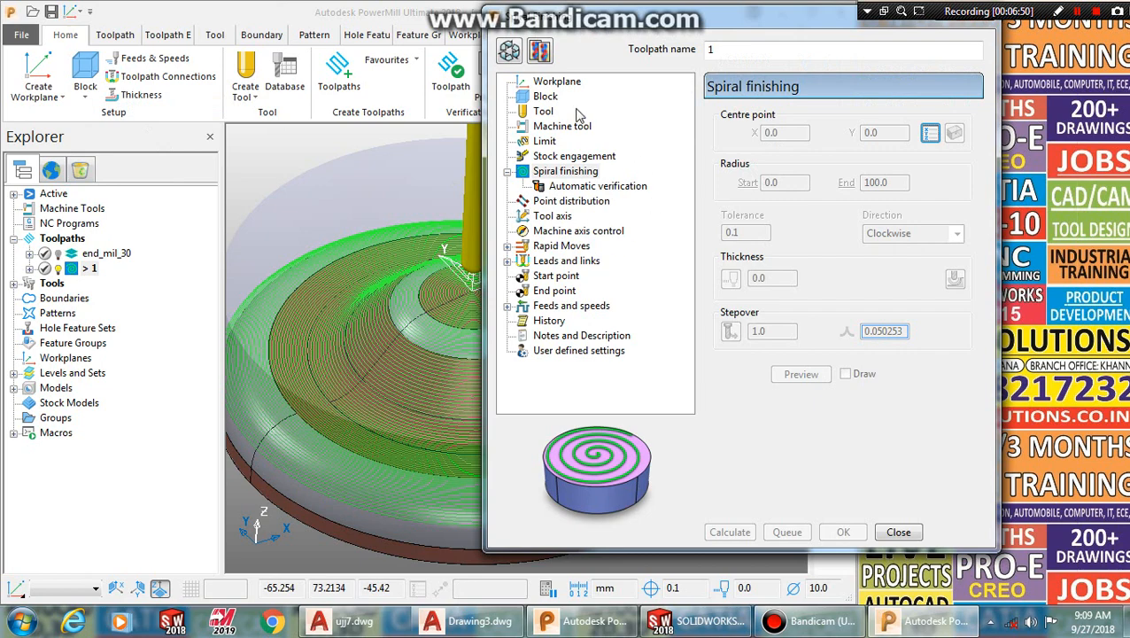
pyautogui.click(509, 50)
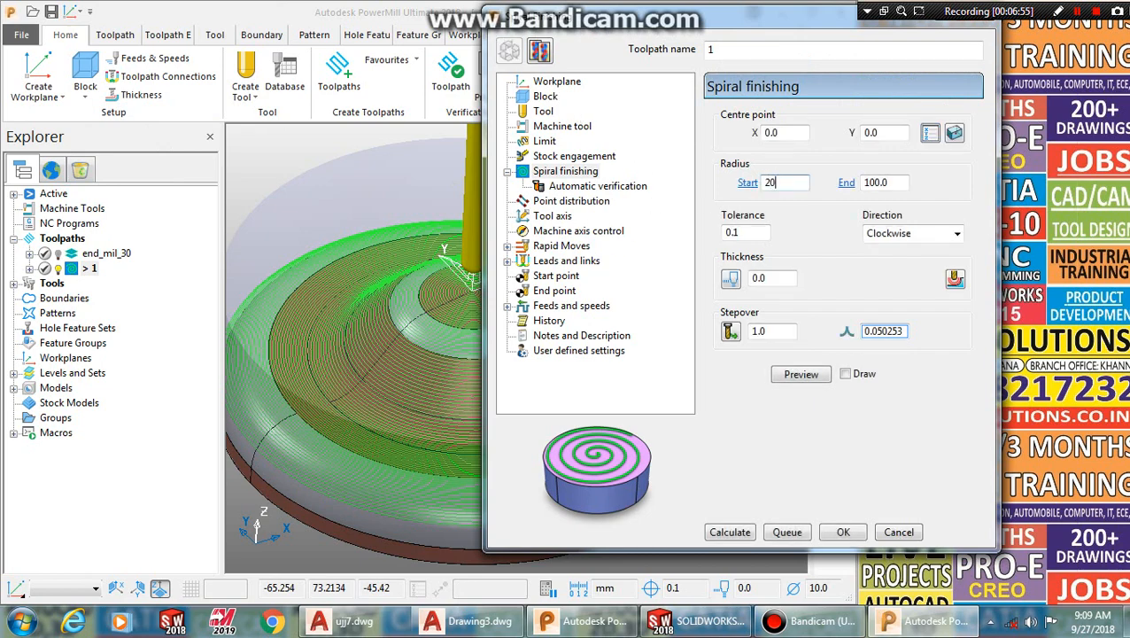
pyautogui.click(731, 530)
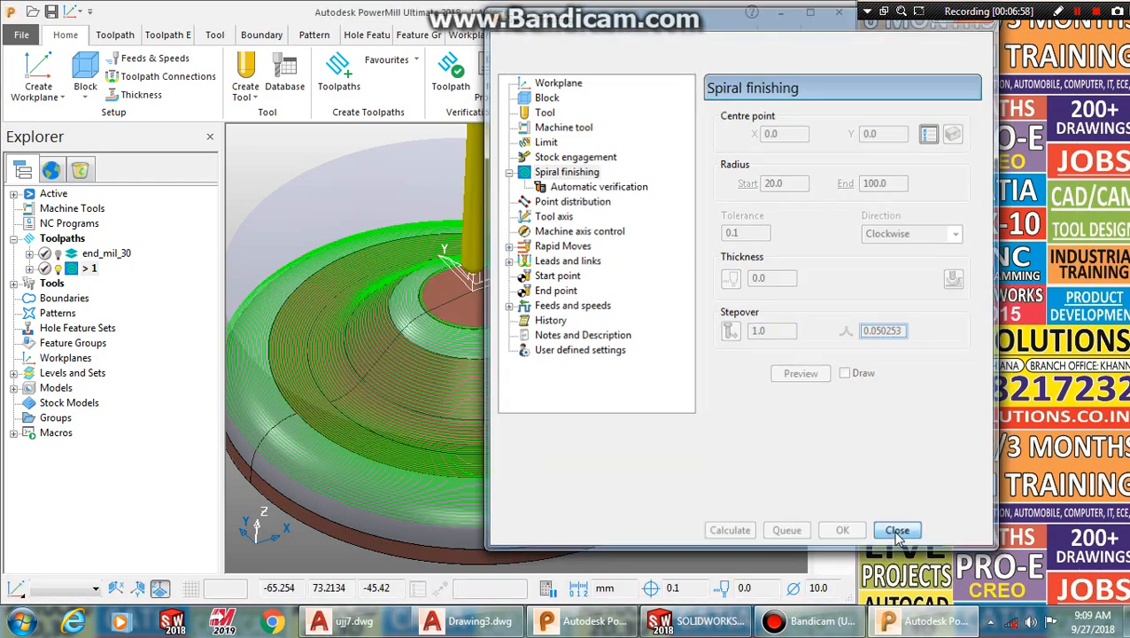
pyautogui.click(898, 530)
# Step: Reopen the settings of spiral toolpath 1, set the end radius to 150, and recalculate it
pyautogui.moveTo(521, 358); pyautogui.dragTo(533, 467, button='middle')
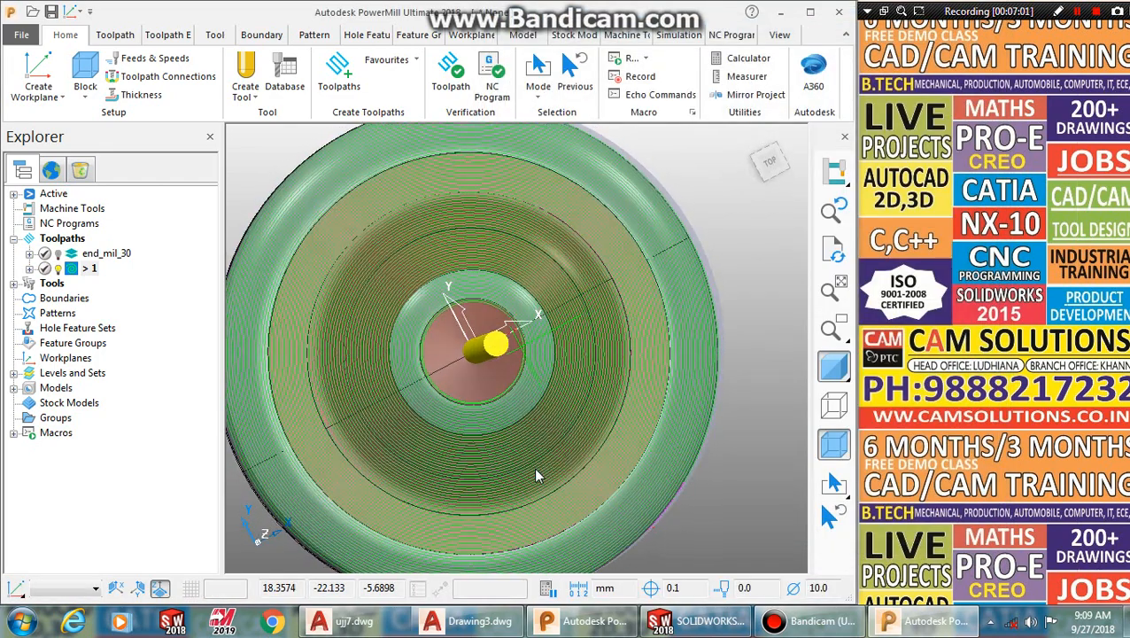
pyautogui.moveTo(489, 306); pyautogui.dragTo(461, 187, button='middle')
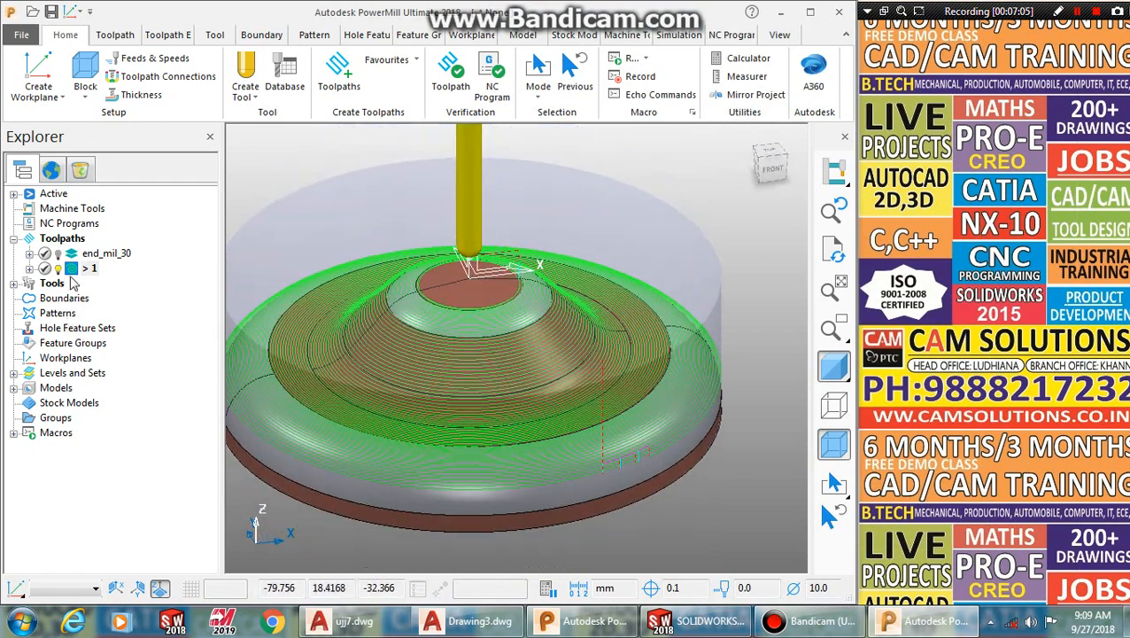
pyautogui.rightClick(88, 267)
pyautogui.click(116, 104)
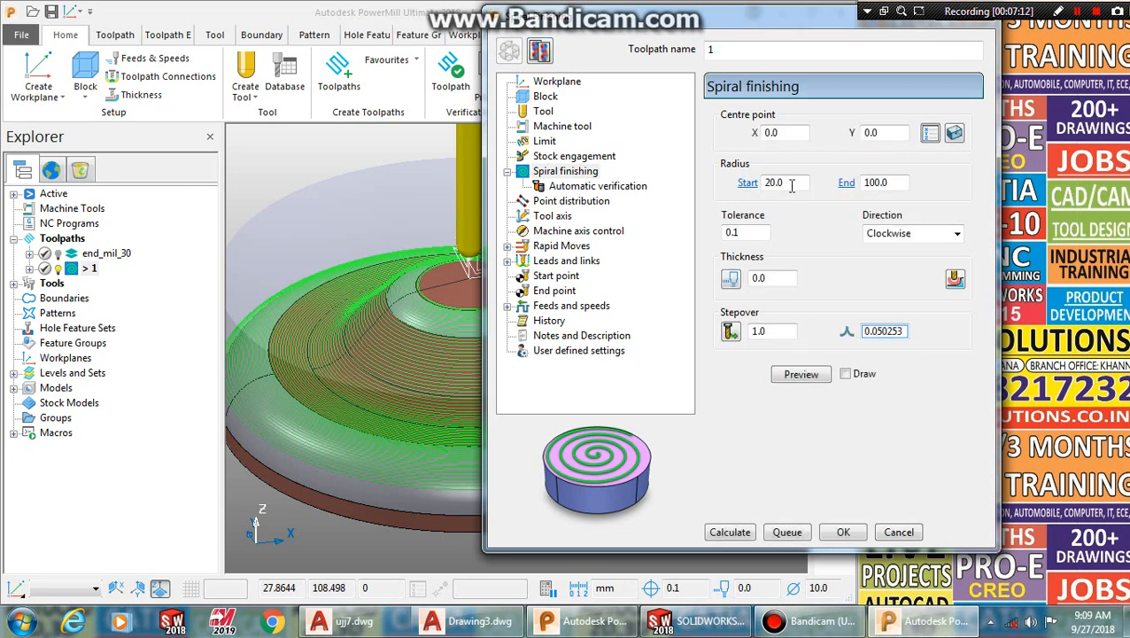
pyautogui.doubleClick(792, 183)
pyautogui.doubleClick(897, 182)
pyautogui.write('150')
pyautogui.click(730, 533)
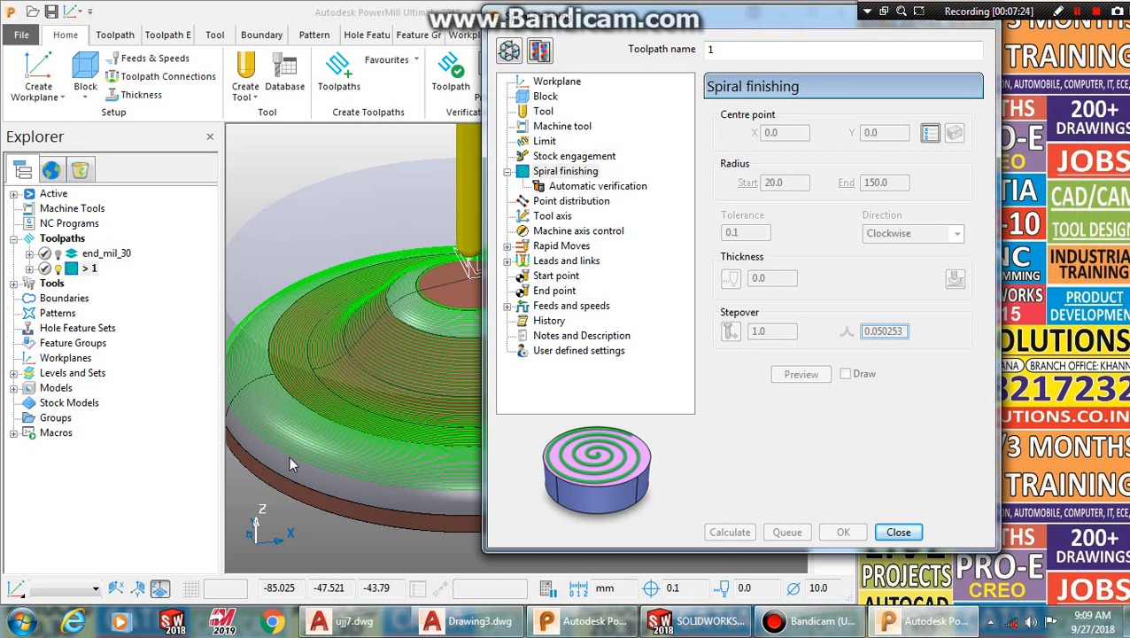
# Step: Unlock the spiral toolpath again, set its end radius to 100 and start radius to 60, recalculate it, and close its settings
pyautogui.click(509, 53)
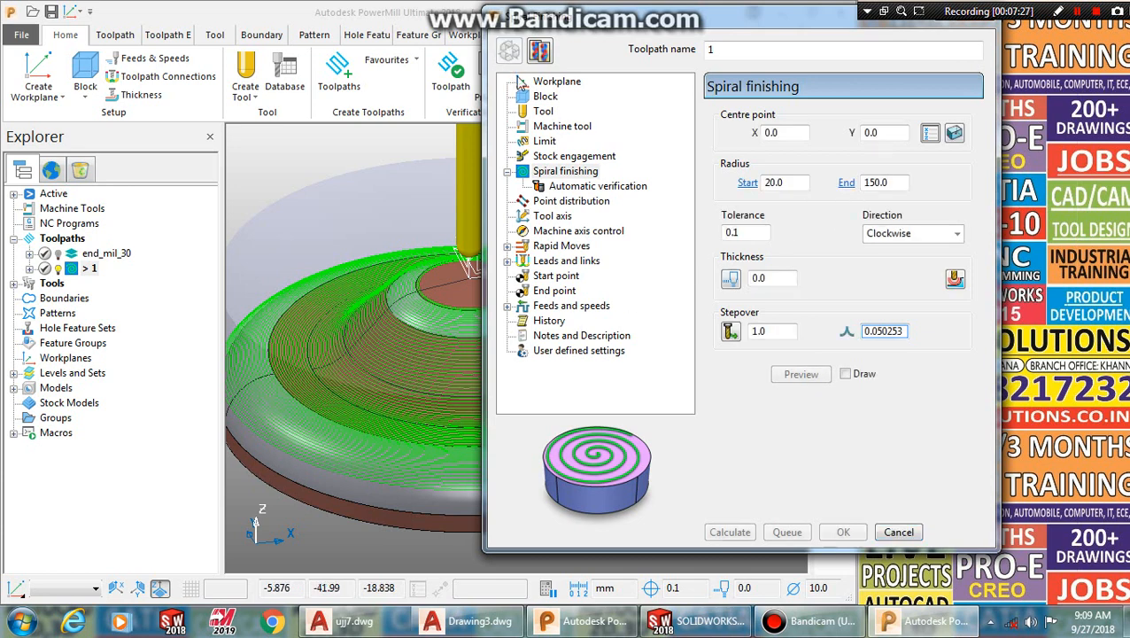
pyautogui.doubleClick(776, 183)
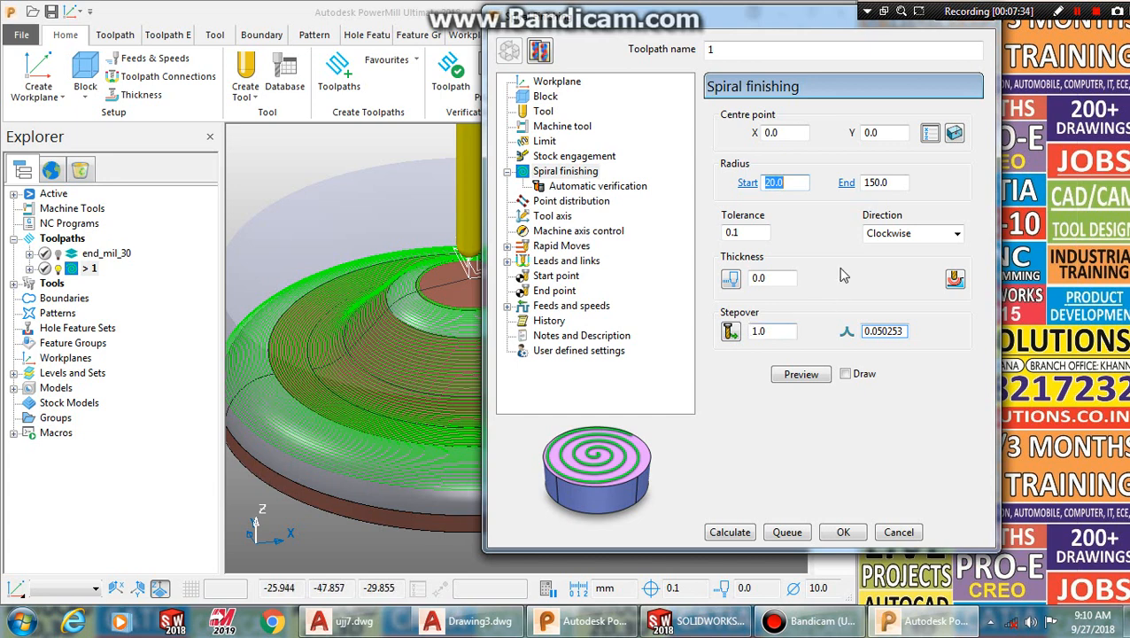
pyautogui.doubleClick(886, 183)
pyautogui.write('1')
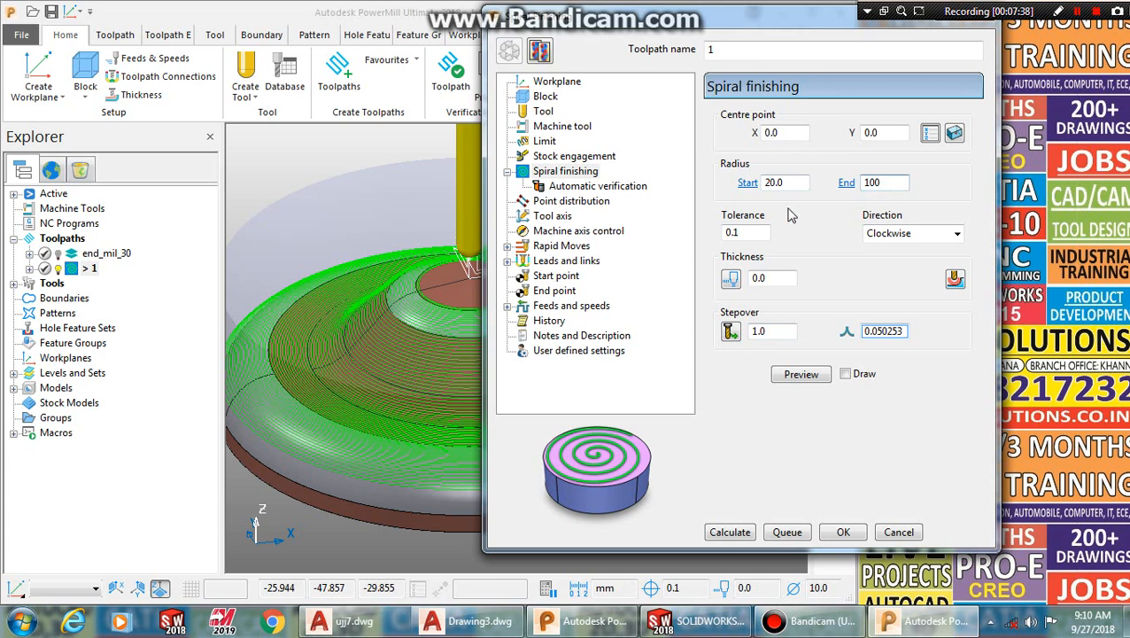
pyautogui.doubleClick(803, 183)
pyautogui.write('60')
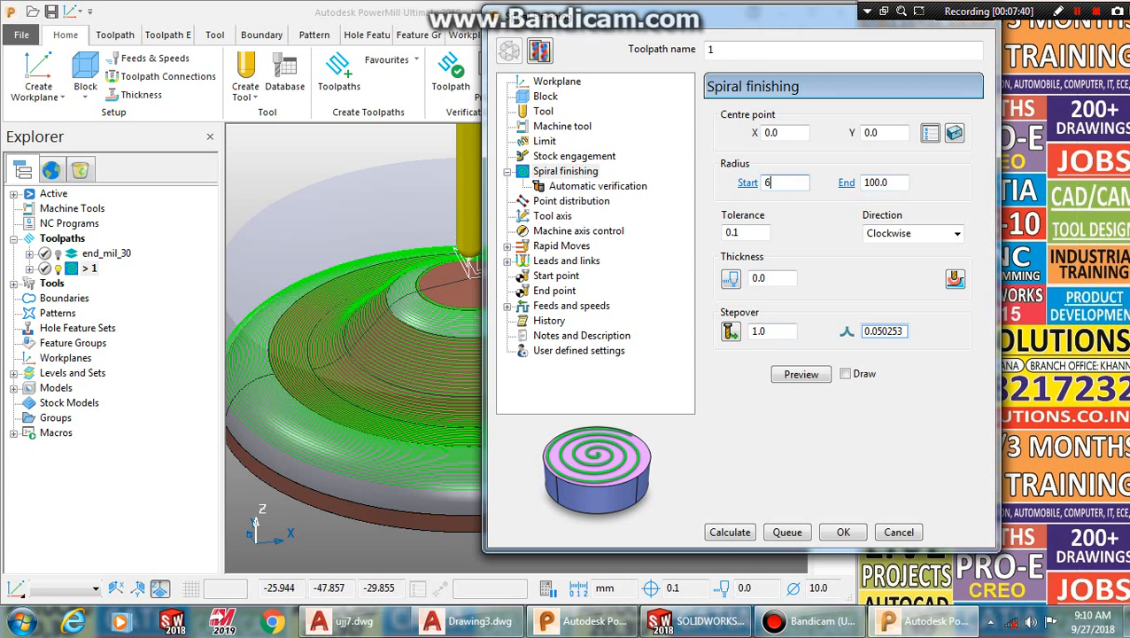
pyautogui.click(730, 532)
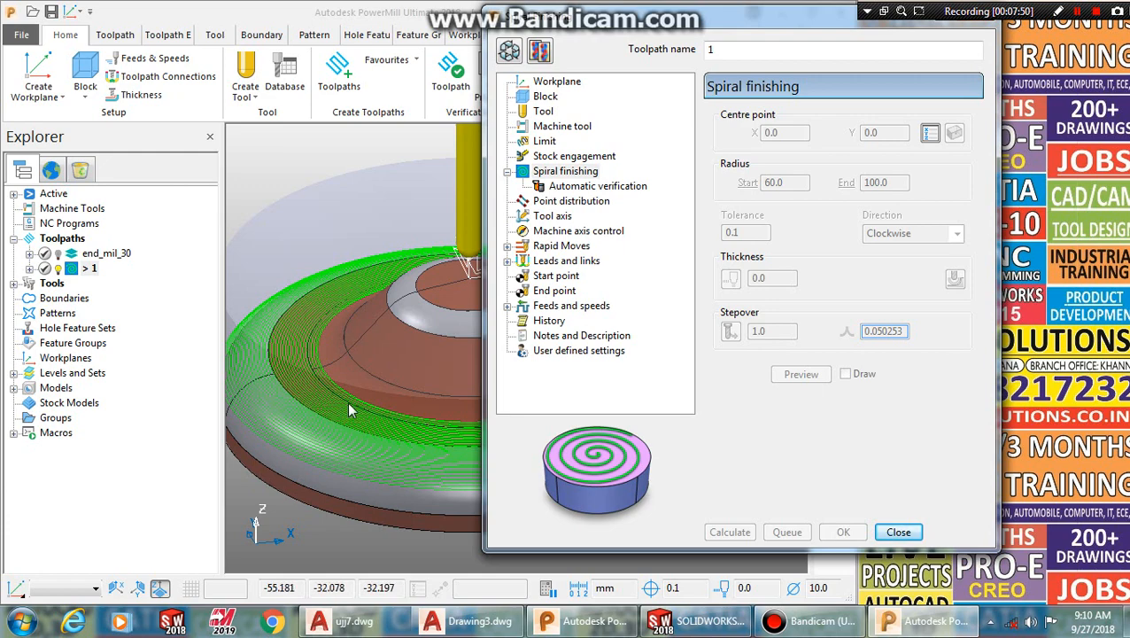
pyautogui.moveTo(266, 314); pyautogui.dragTo(392, 315, button='middle')
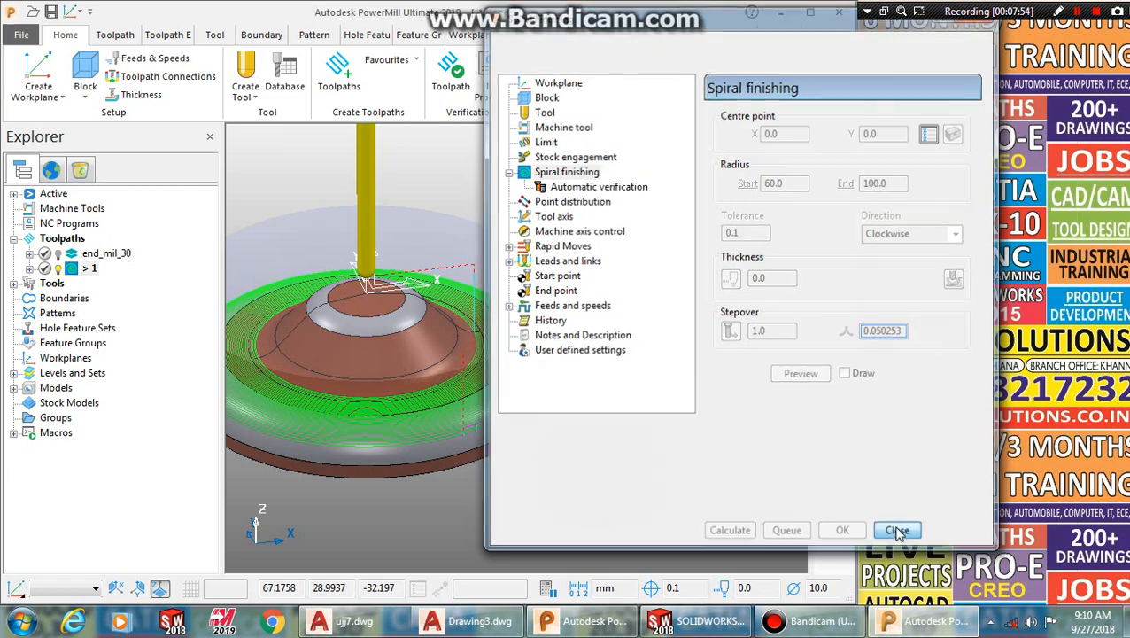
pyautogui.click(898, 531)
# Step: Unlock spiral toolpath 1, change its direction to Anticlockwise, recalculate it, and close its settings
pyautogui.scroll(3, 349, 382)
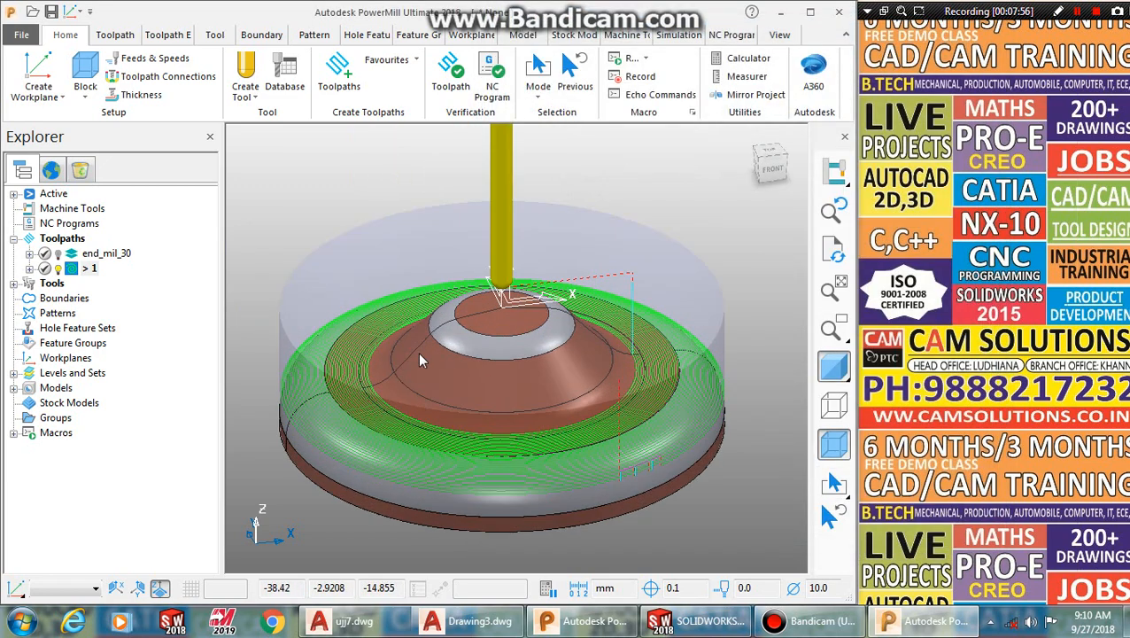
pyautogui.moveTo(418, 352); pyautogui.dragTo(466, 360, button='middle')
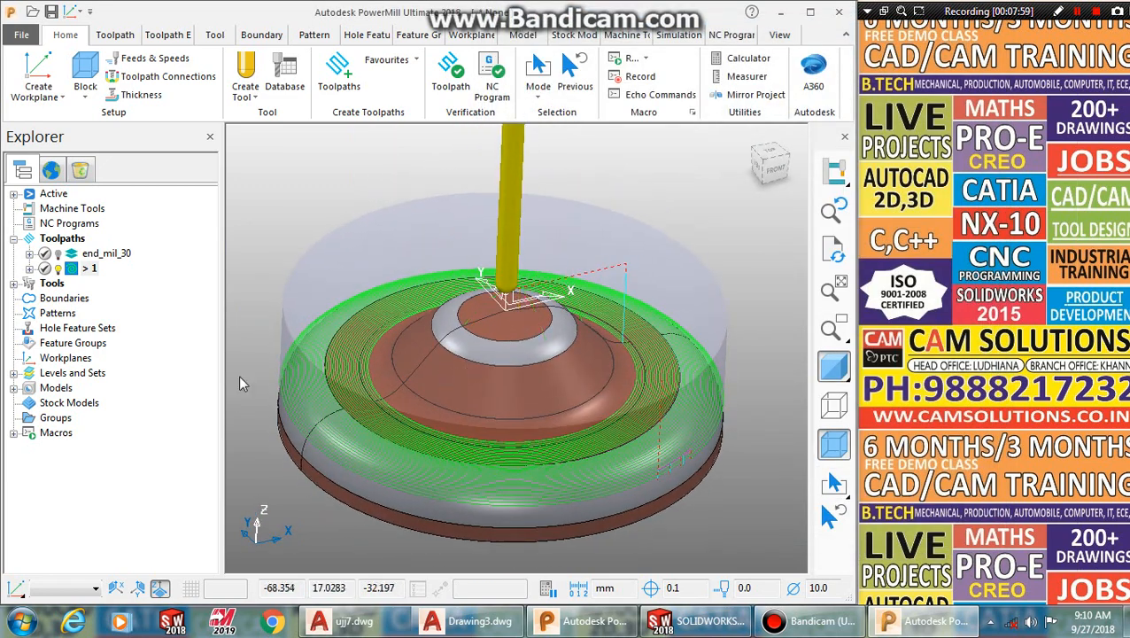
pyautogui.rightClick(67, 274)
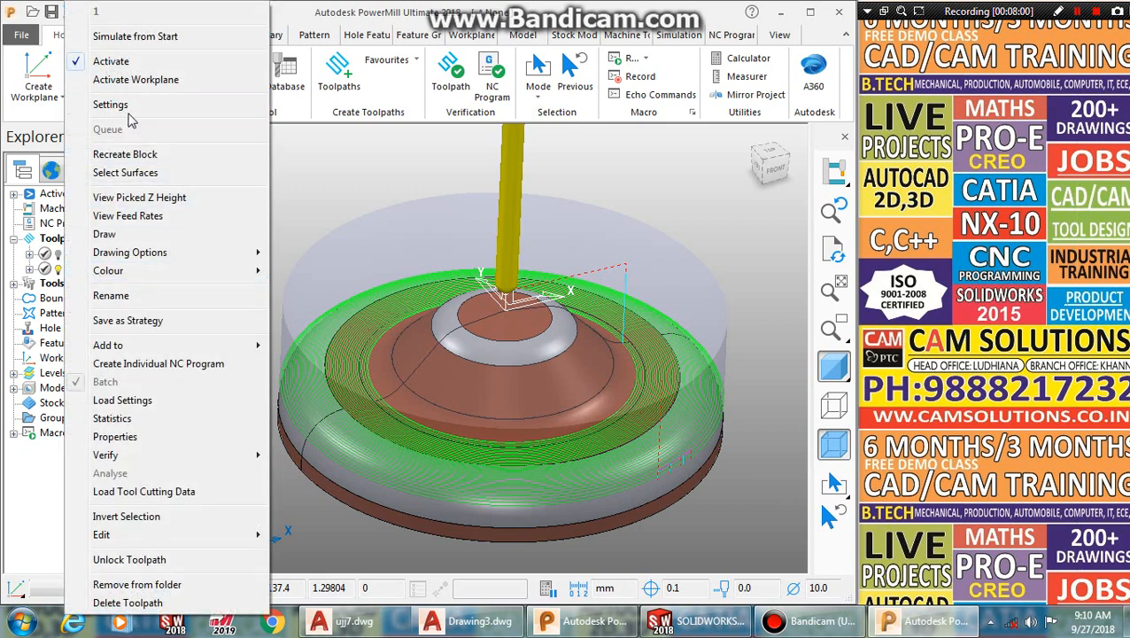
pyautogui.click(139, 108)
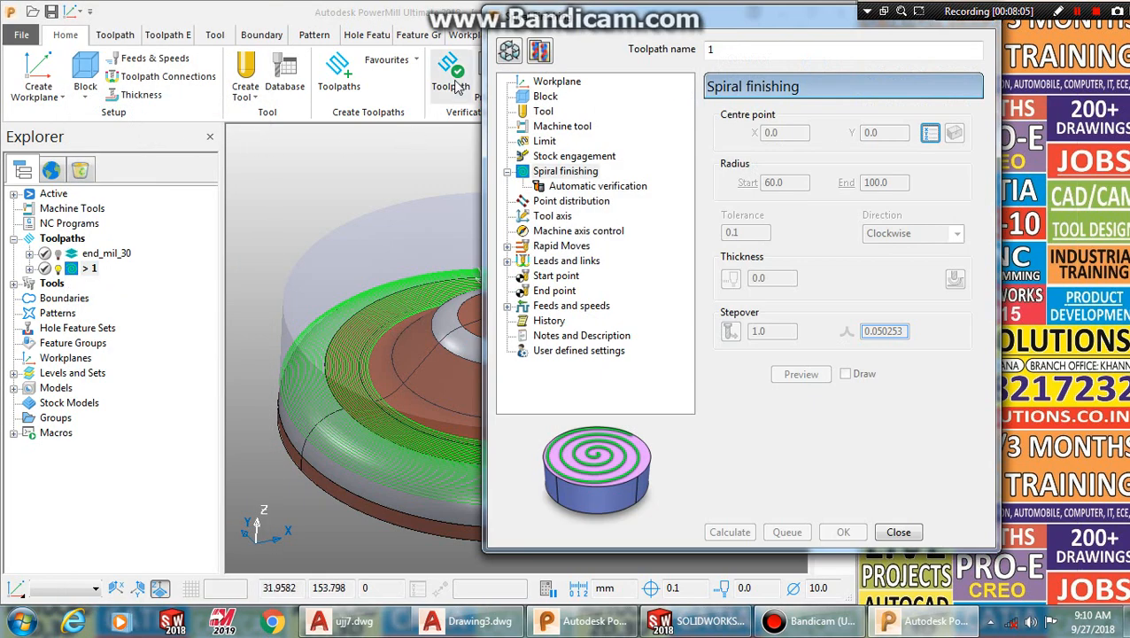
pyautogui.click(507, 55)
pyautogui.click(913, 233)
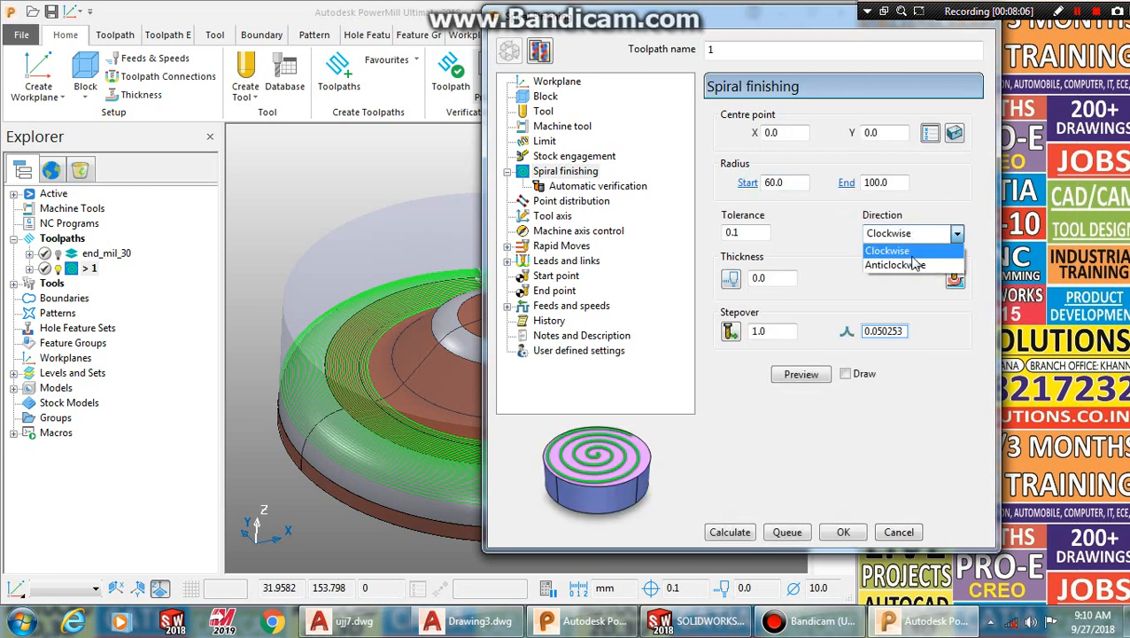
pyautogui.click(908, 262)
pyautogui.click(746, 532)
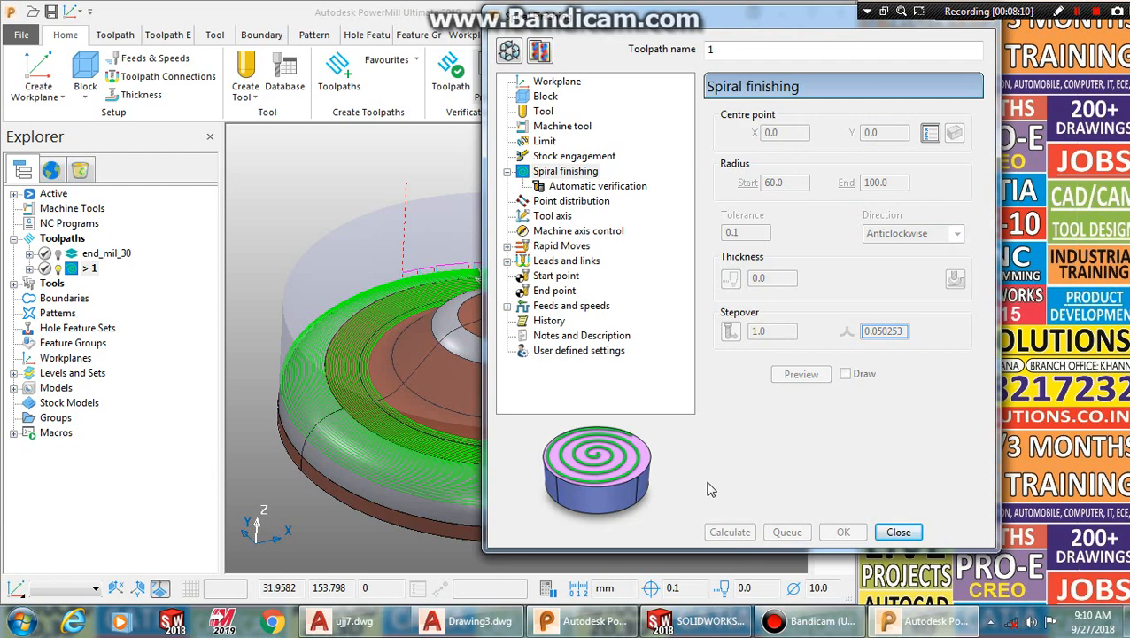
pyautogui.click(898, 531)
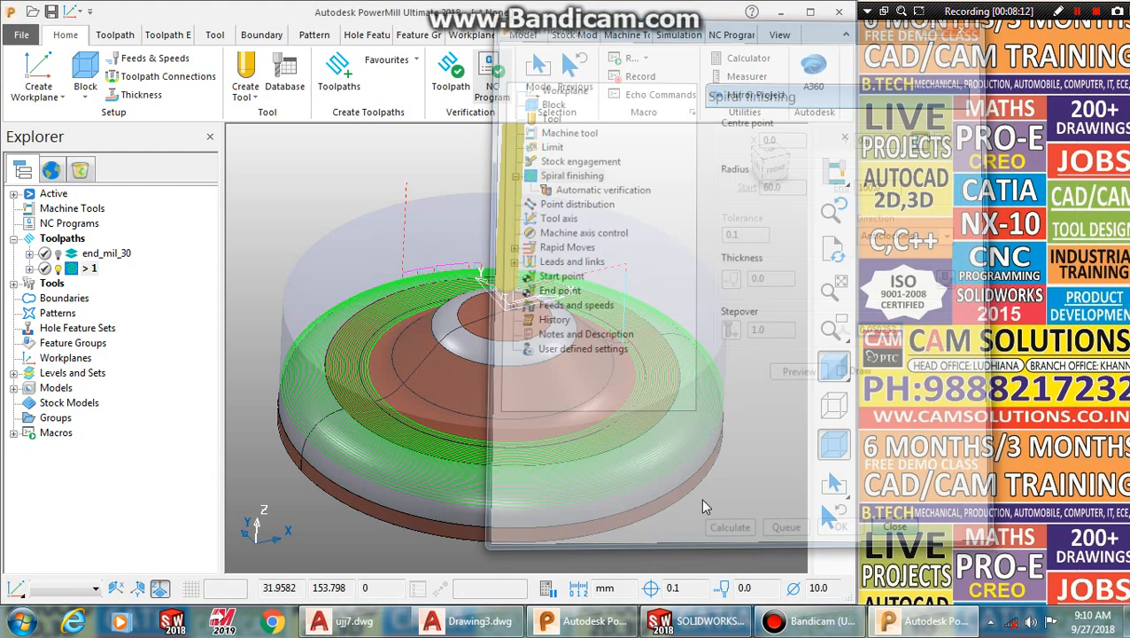
# Step: Unlock the anticlockwise spiral toolpath, set its start radius to 0, recalculate it, and close its settings
pyautogui.moveTo(592, 359); pyautogui.dragTo(546, 341, button='middle')
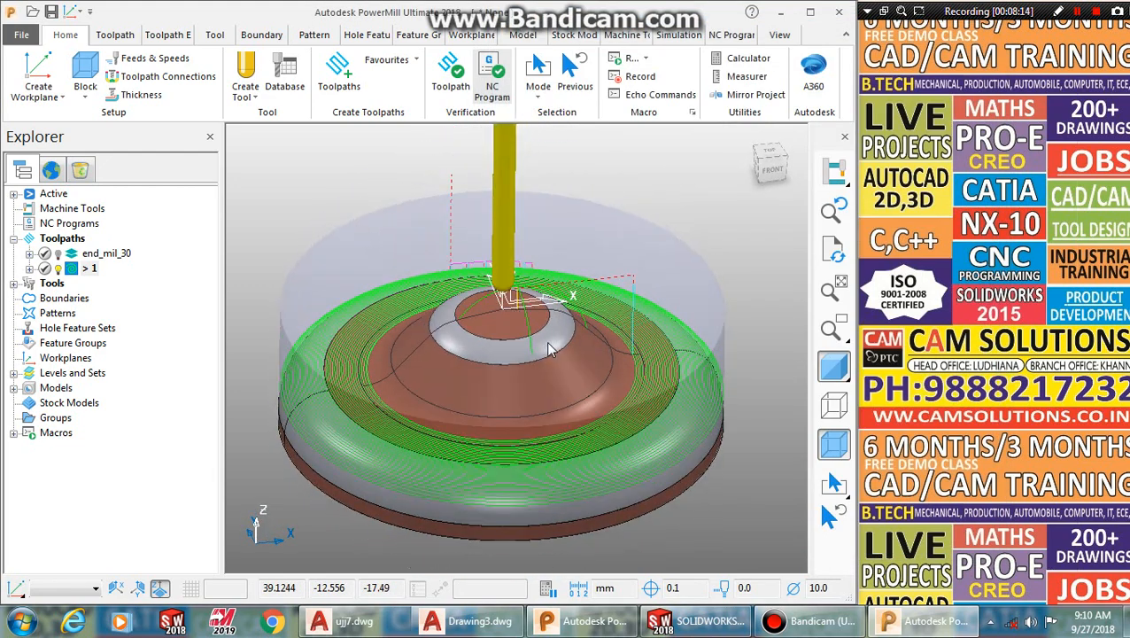
pyautogui.rightClick(88, 268)
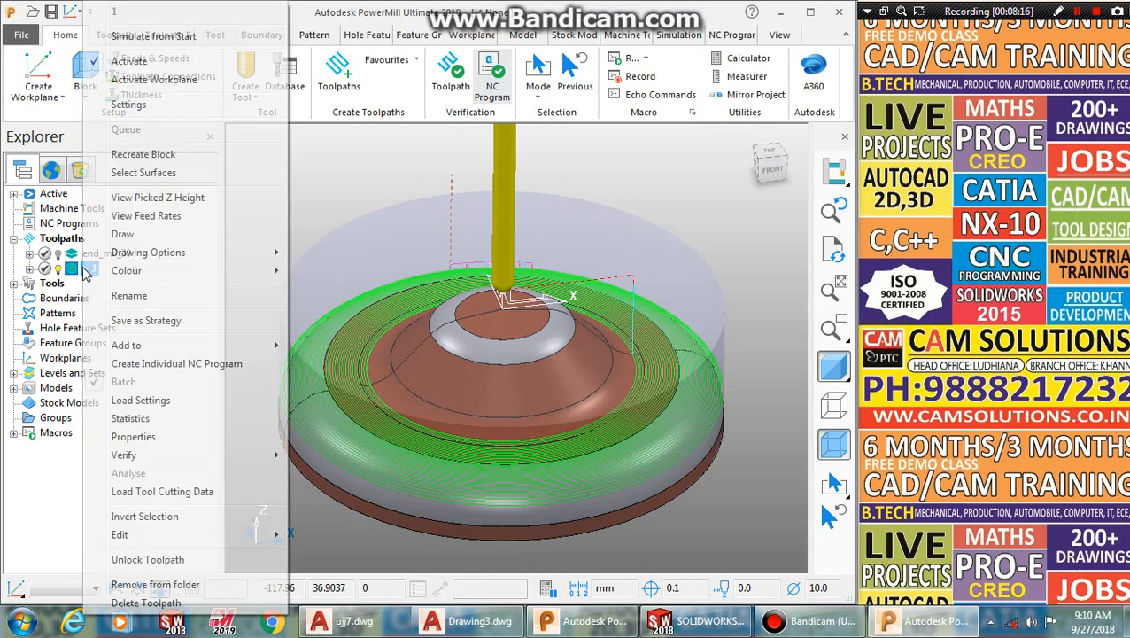
pyautogui.click(140, 104)
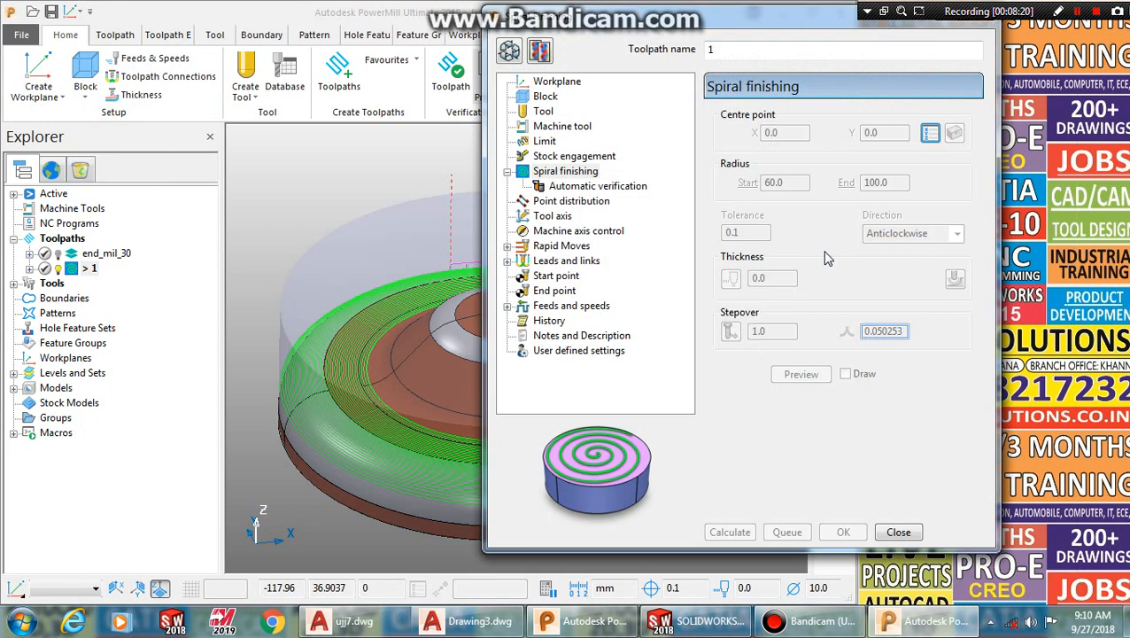
pyautogui.click(509, 55)
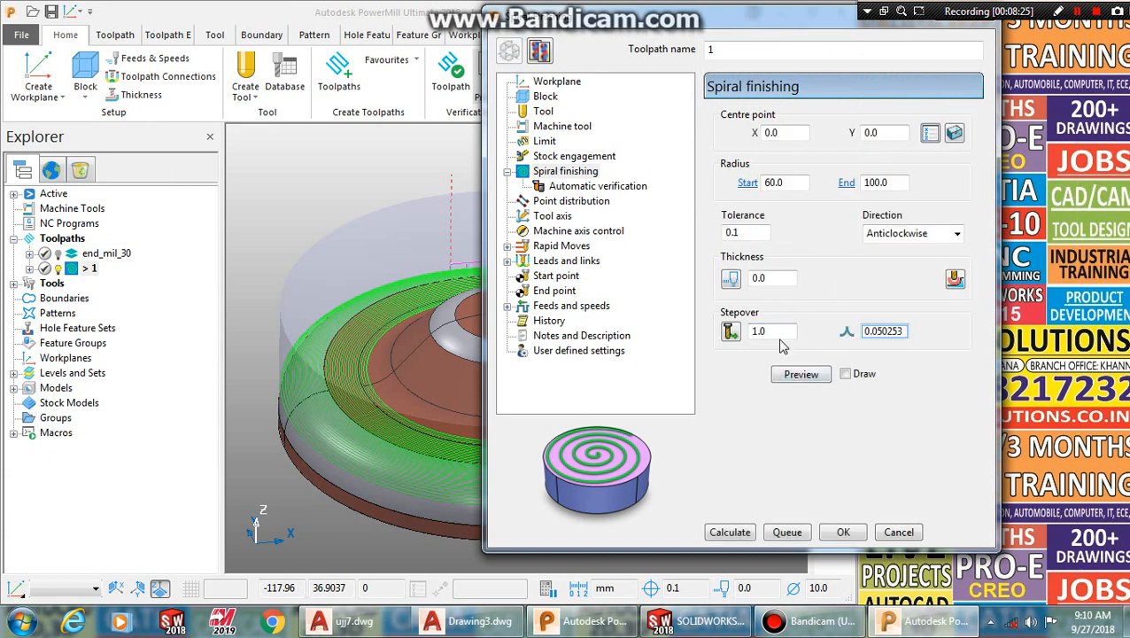
pyautogui.doubleClick(807, 181)
pyautogui.write('0')
pyautogui.click(732, 534)
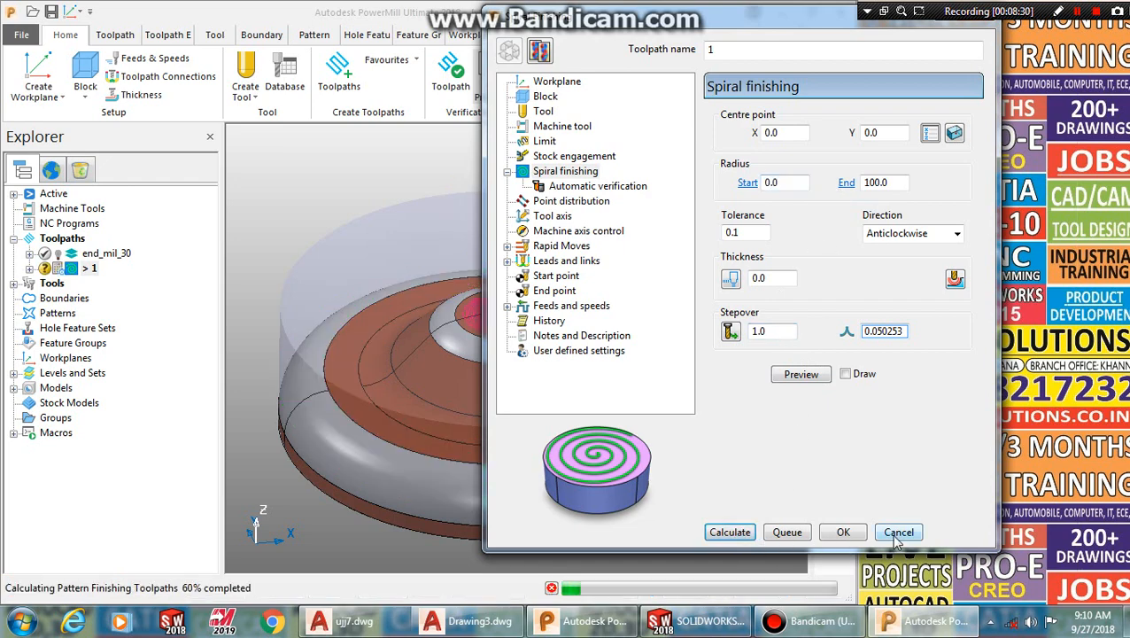
pyautogui.click(895, 534)
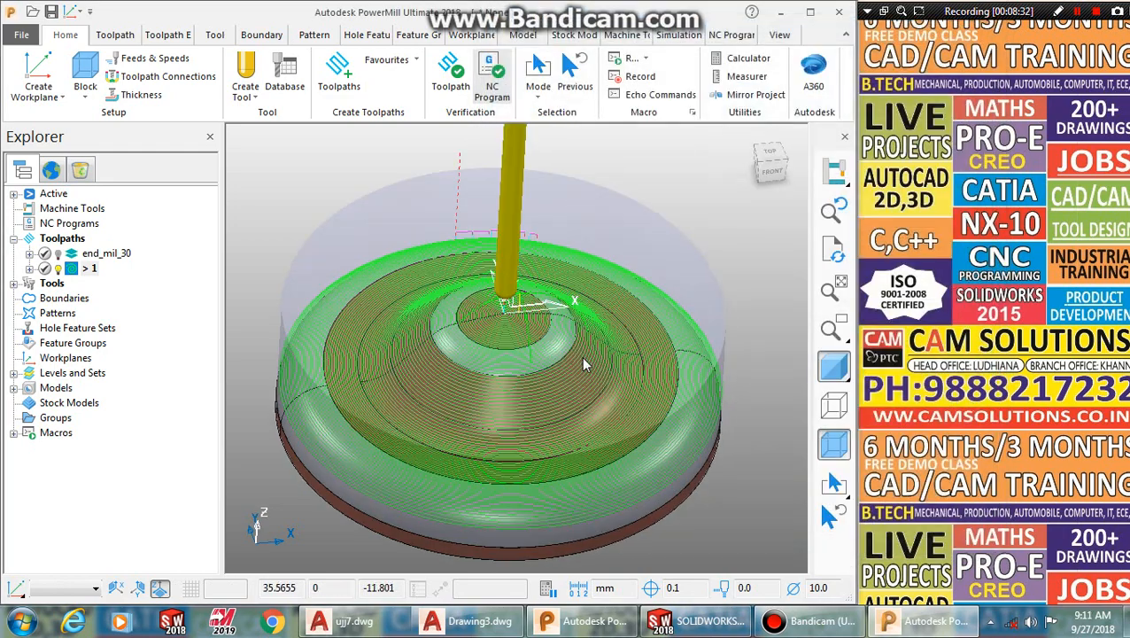
# Step: Set the spindle speed of spiral toolpath 1 to 3200 rpm in its feeds and speeds, apply it, and close the settings
pyautogui.moveTo(584, 363); pyautogui.dragTo(578, 333, button='middle')
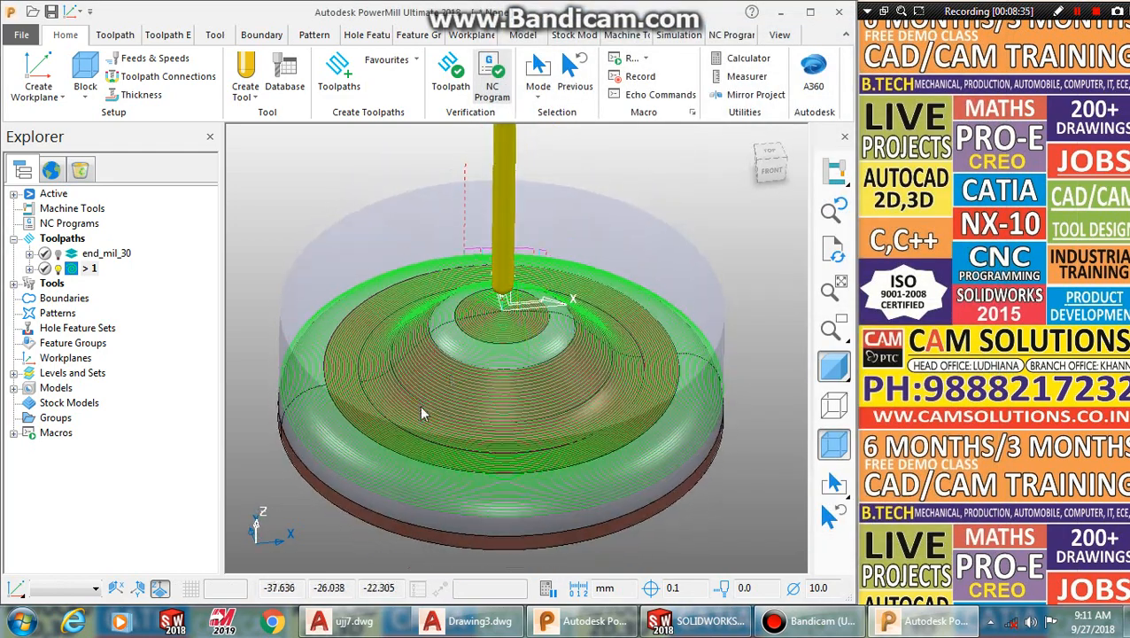
pyautogui.moveTo(420, 406); pyautogui.dragTo(445, 401, button='middle')
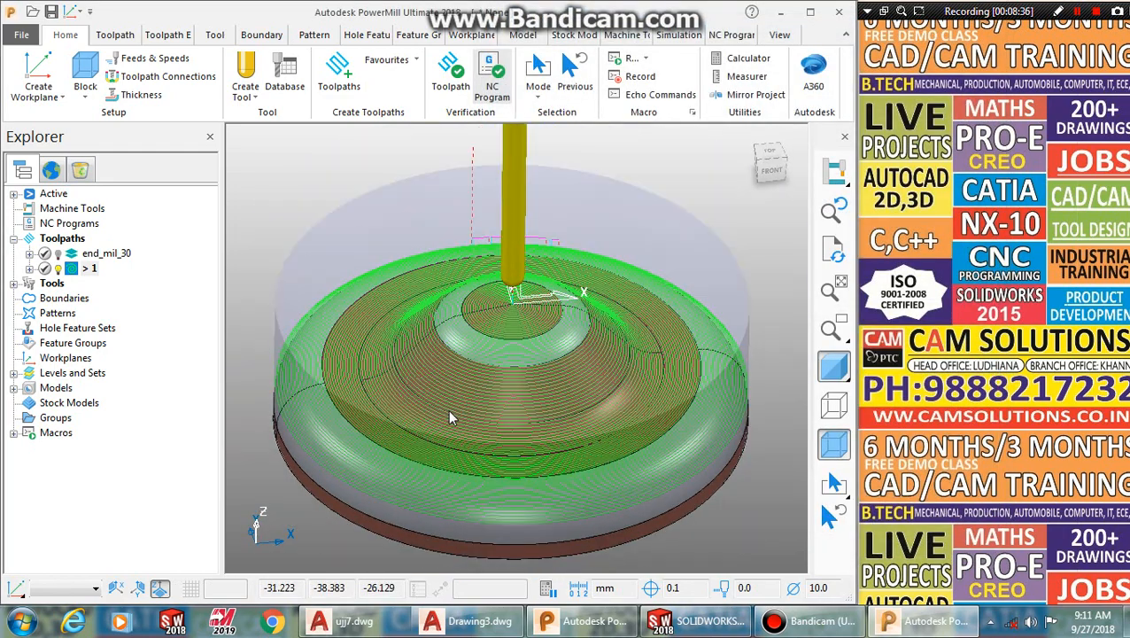
pyautogui.rightClick(89, 267)
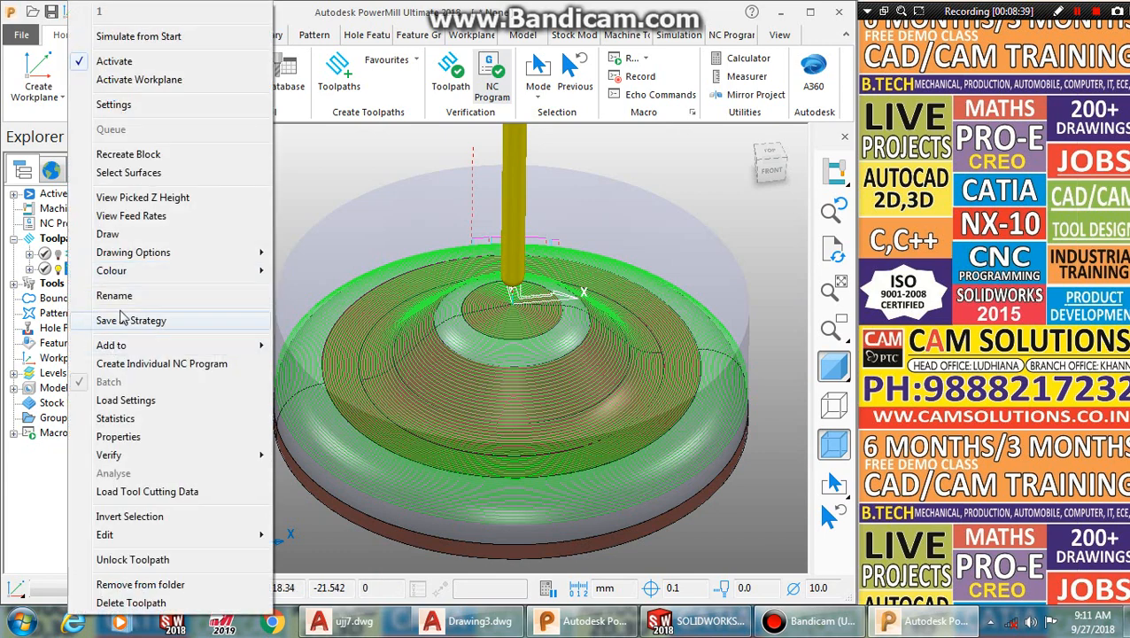
pyautogui.click(113, 103)
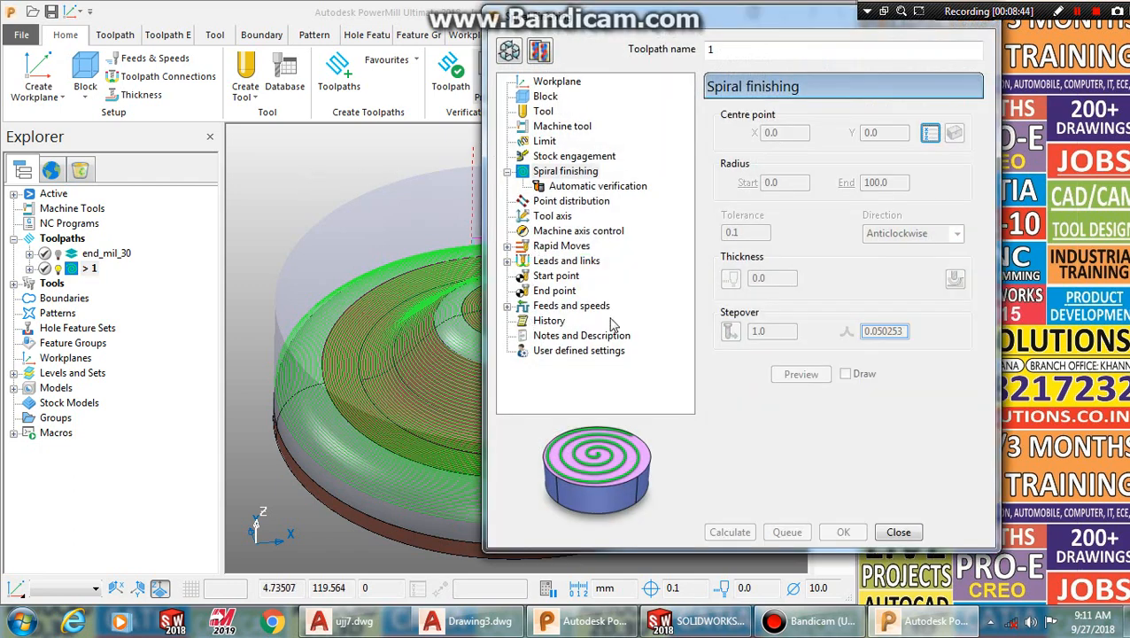
pyautogui.click(578, 305)
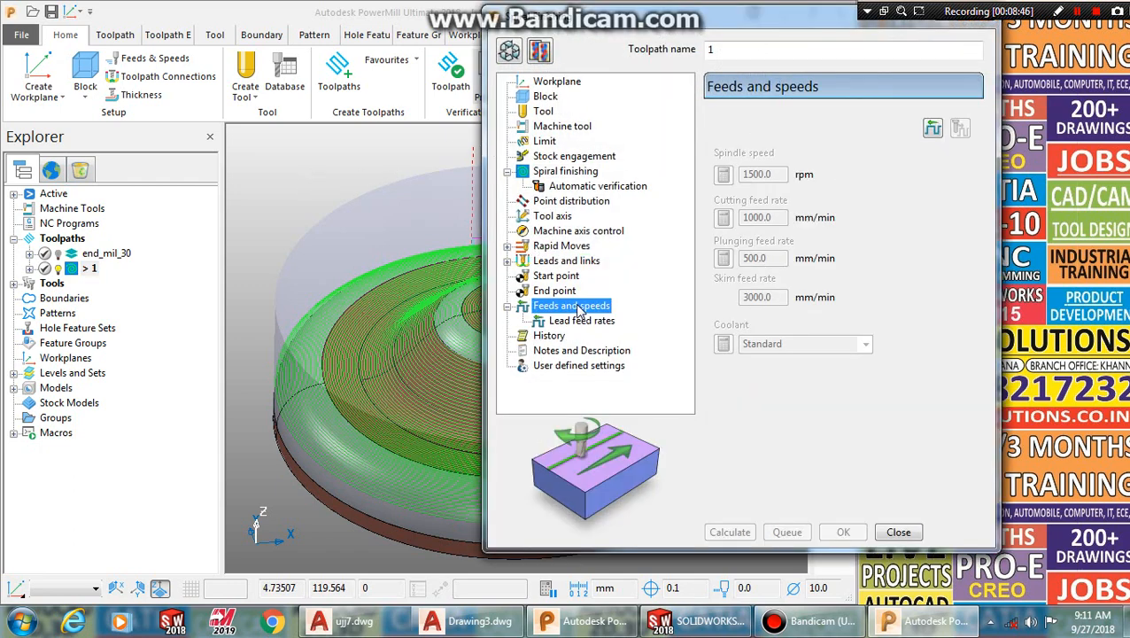
pyautogui.click(932, 129)
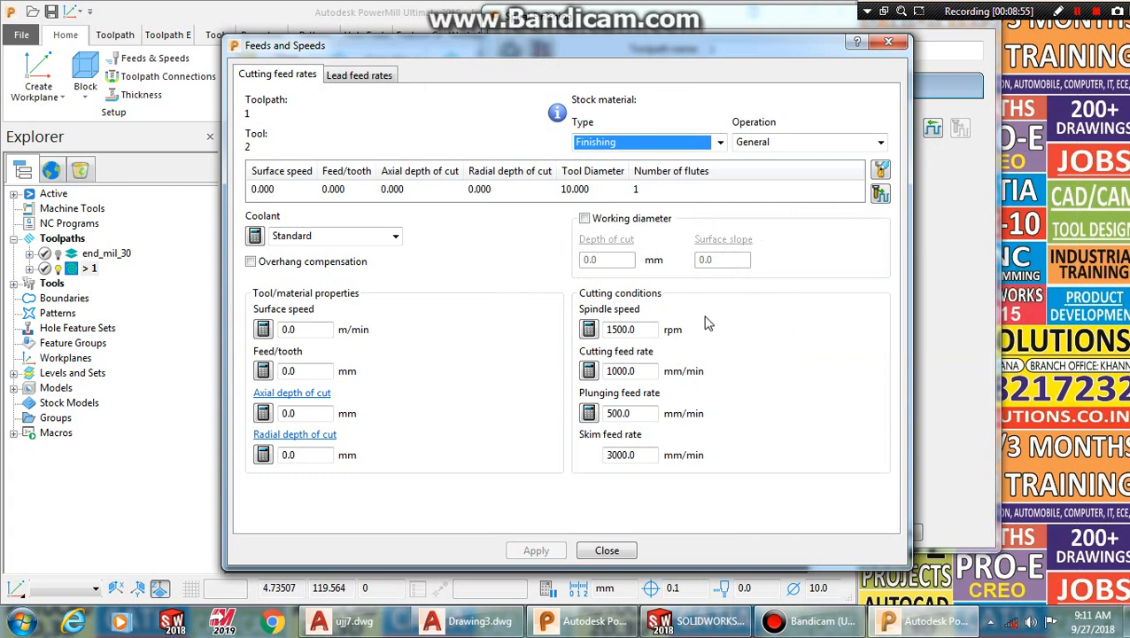
pyautogui.doubleClick(646, 329)
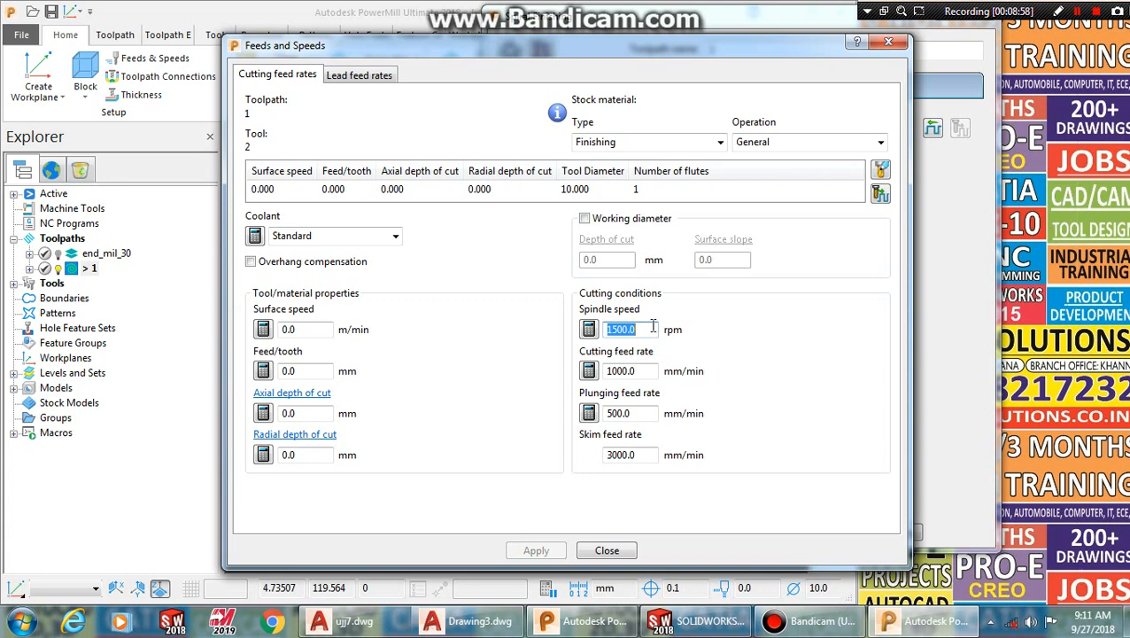
pyautogui.write('3200')
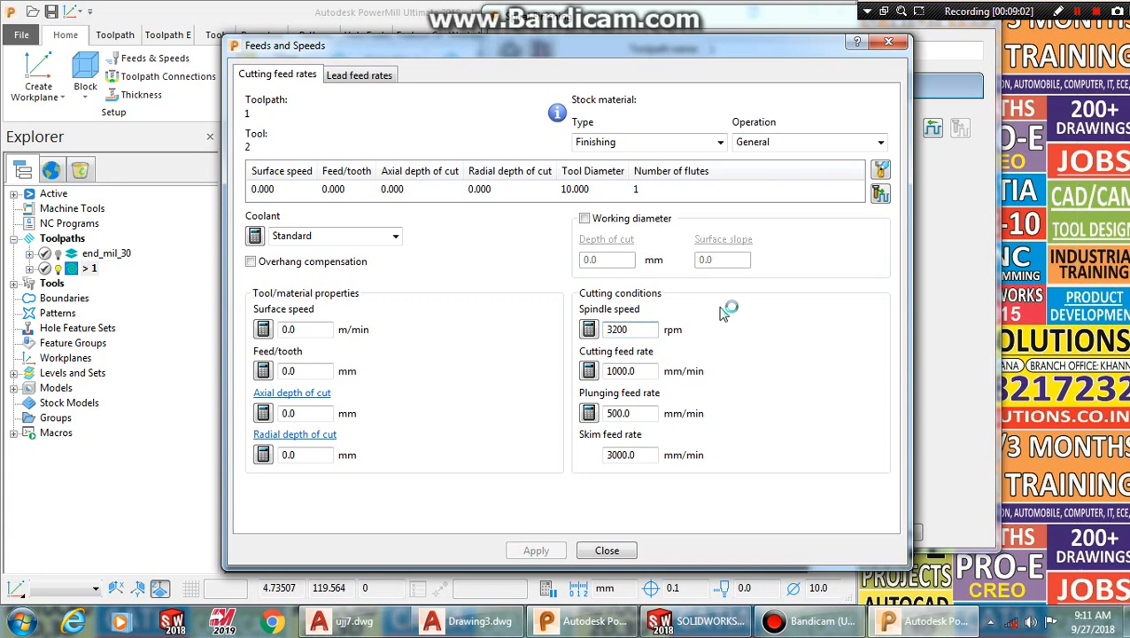
pyautogui.click(589, 329)
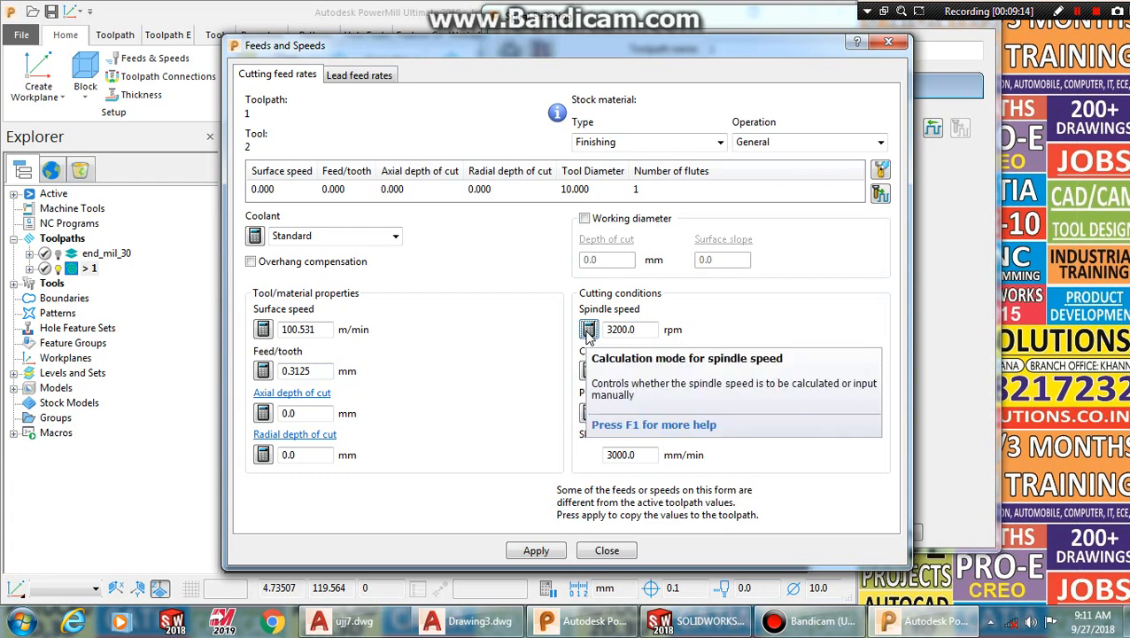
pyautogui.click(534, 551)
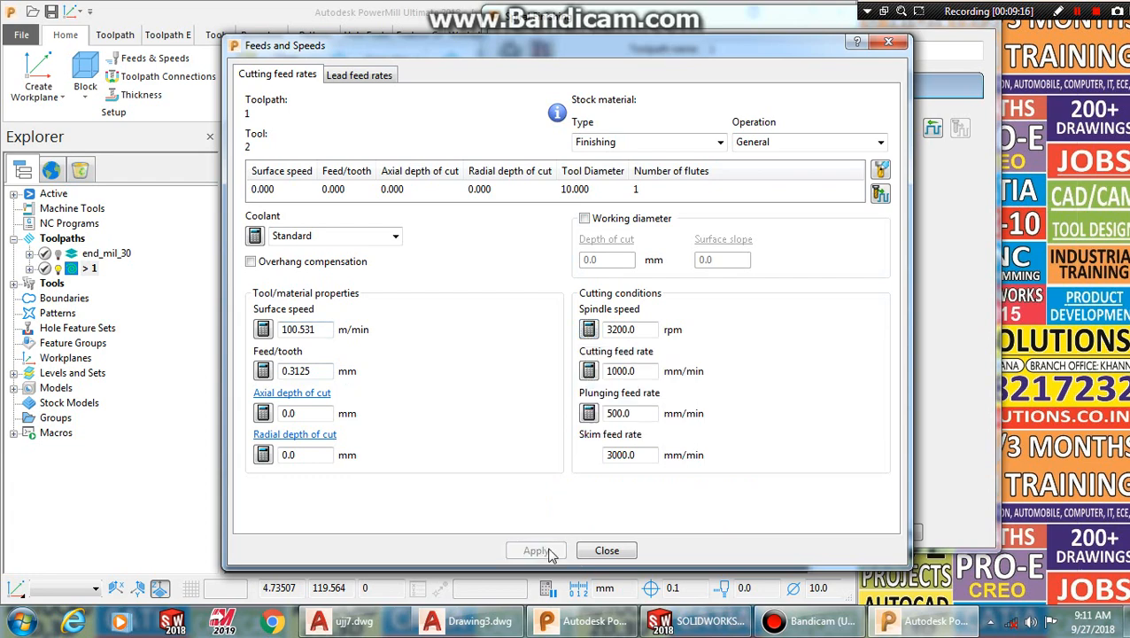
pyautogui.click(606, 550)
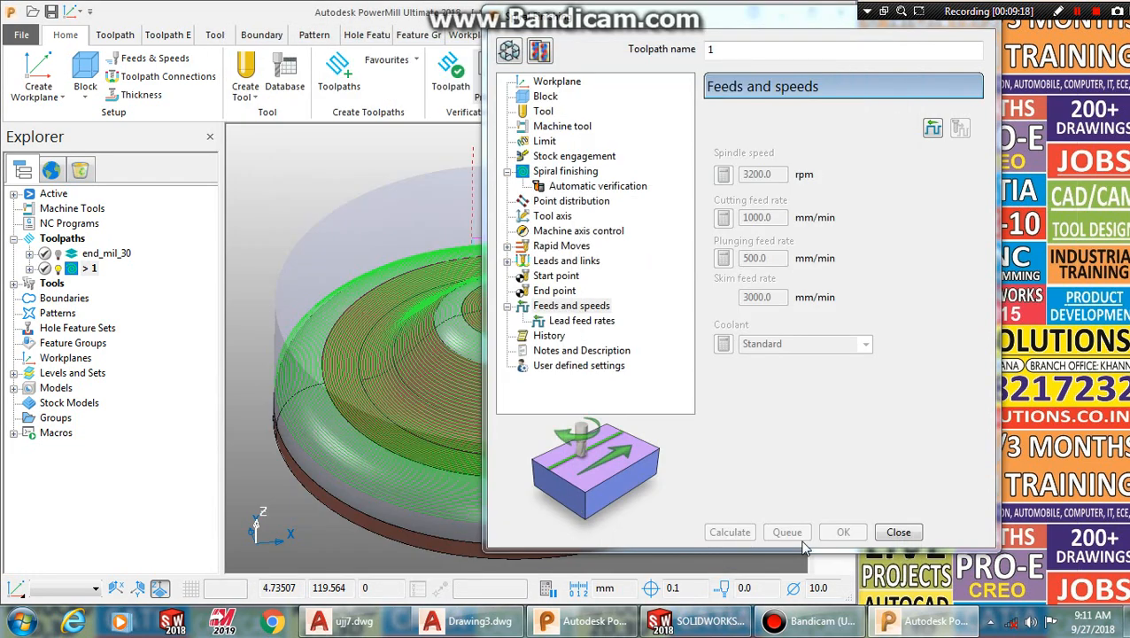
pyautogui.click(897, 533)
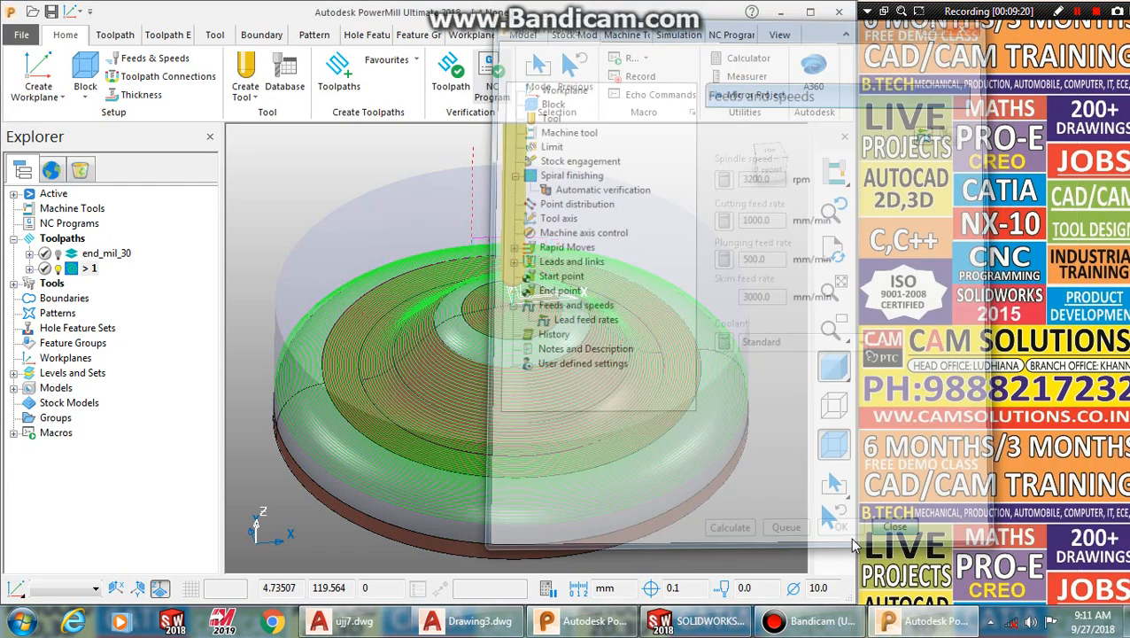
pyautogui.moveTo(589, 363); pyautogui.dragTo(590, 373, button='middle')
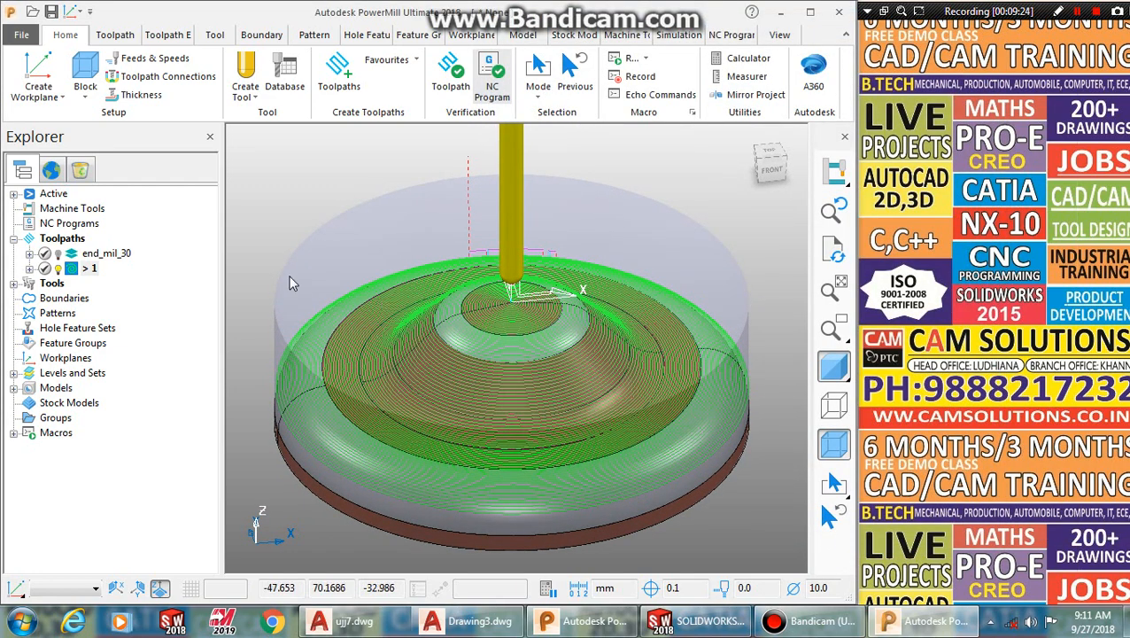
pyautogui.moveTo(405, 238); pyautogui.dragTo(415, 243, button='middle')
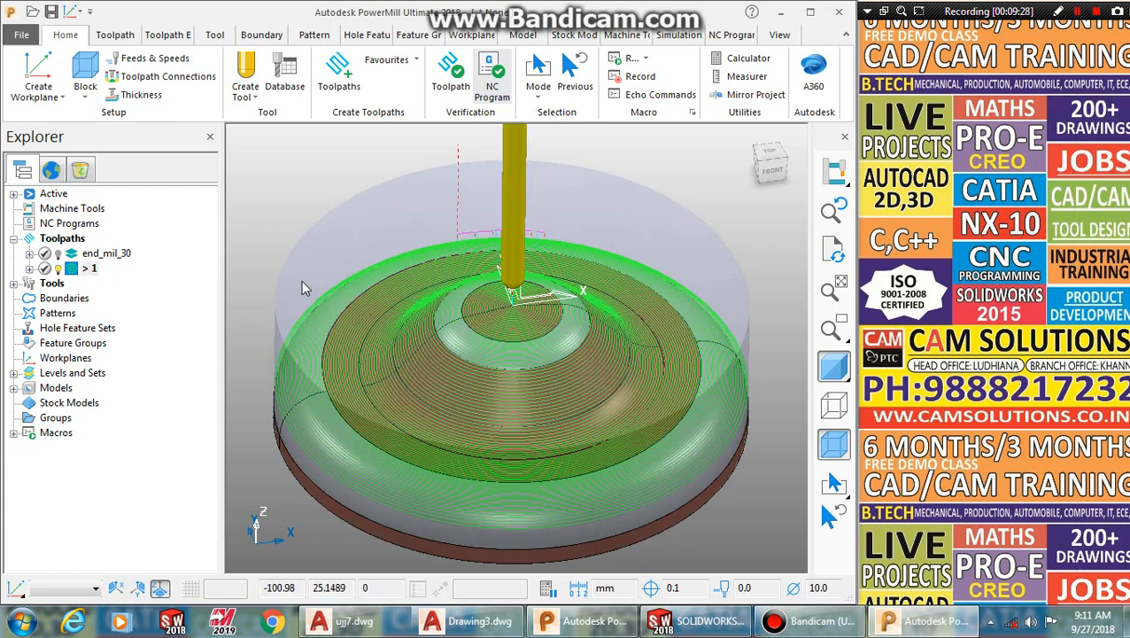
pyautogui.moveTo(302, 280); pyautogui.dragTo(374, 220, button='middle')
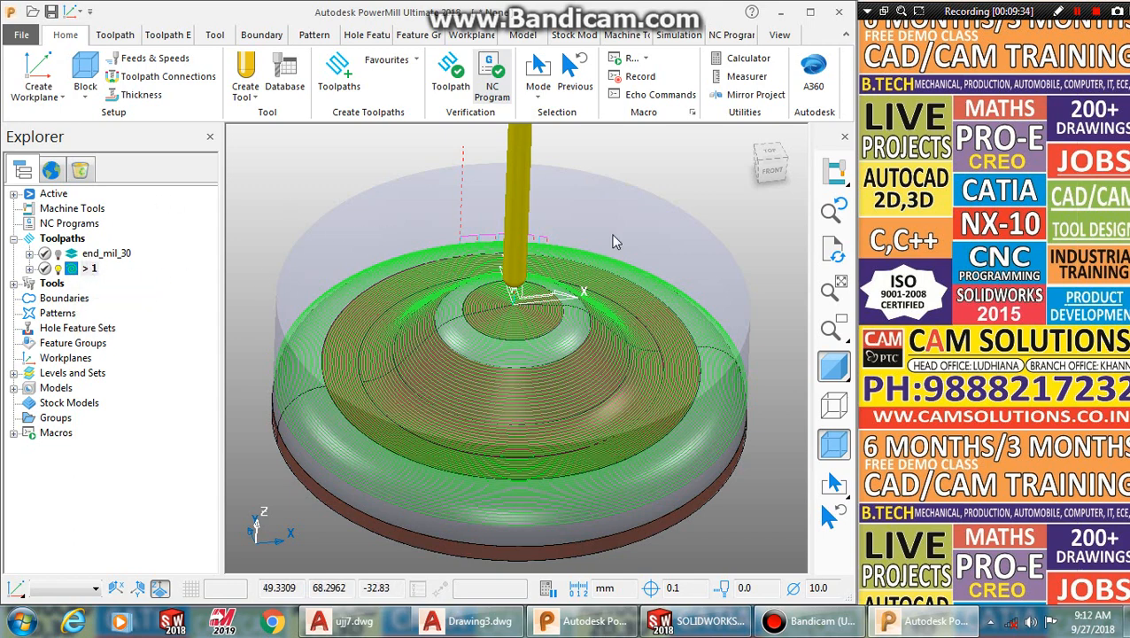
pyautogui.moveTo(611, 235); pyautogui.dragTo(609, 229, button='middle')
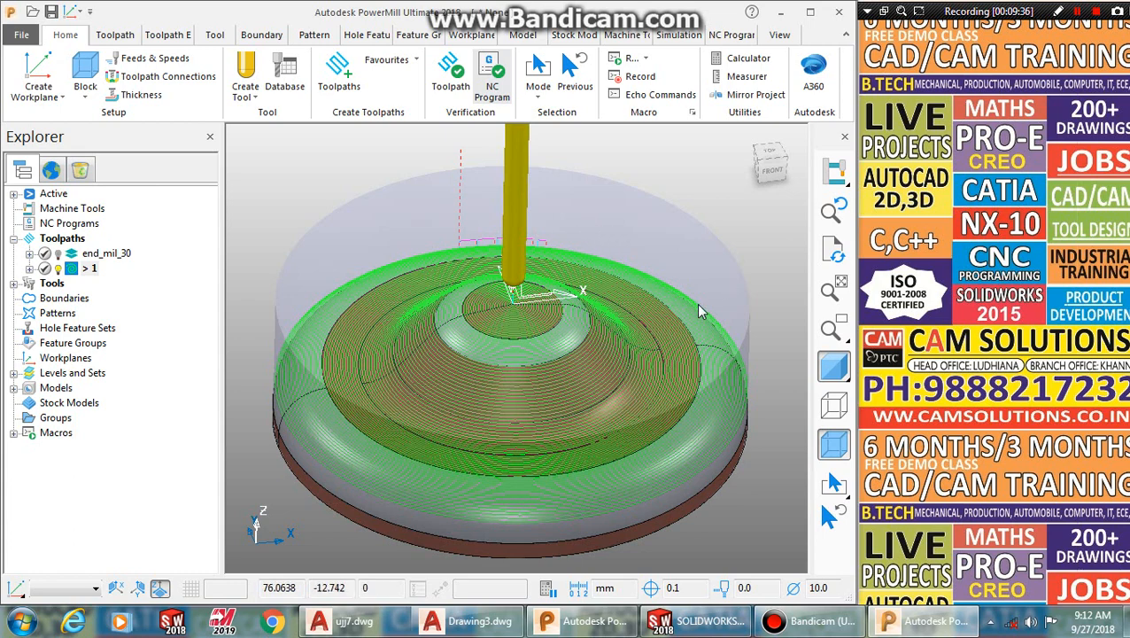